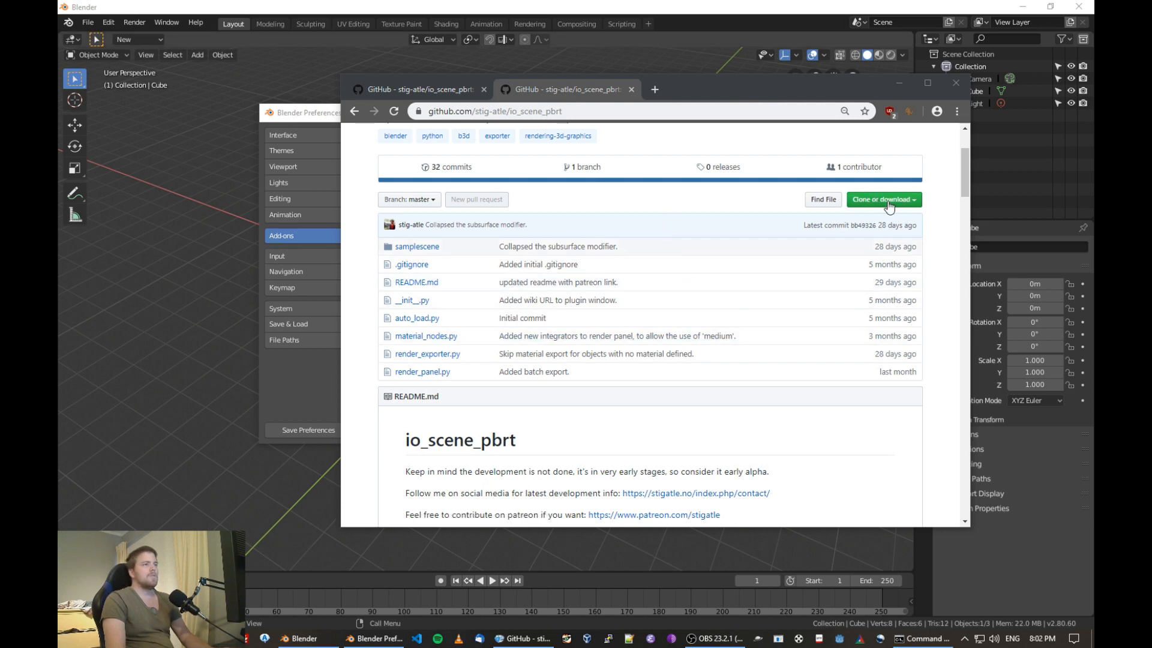
# - Download the io_scene_pbrt repository from GitHub as a ZIP file
pyautogui.click(621, 113)
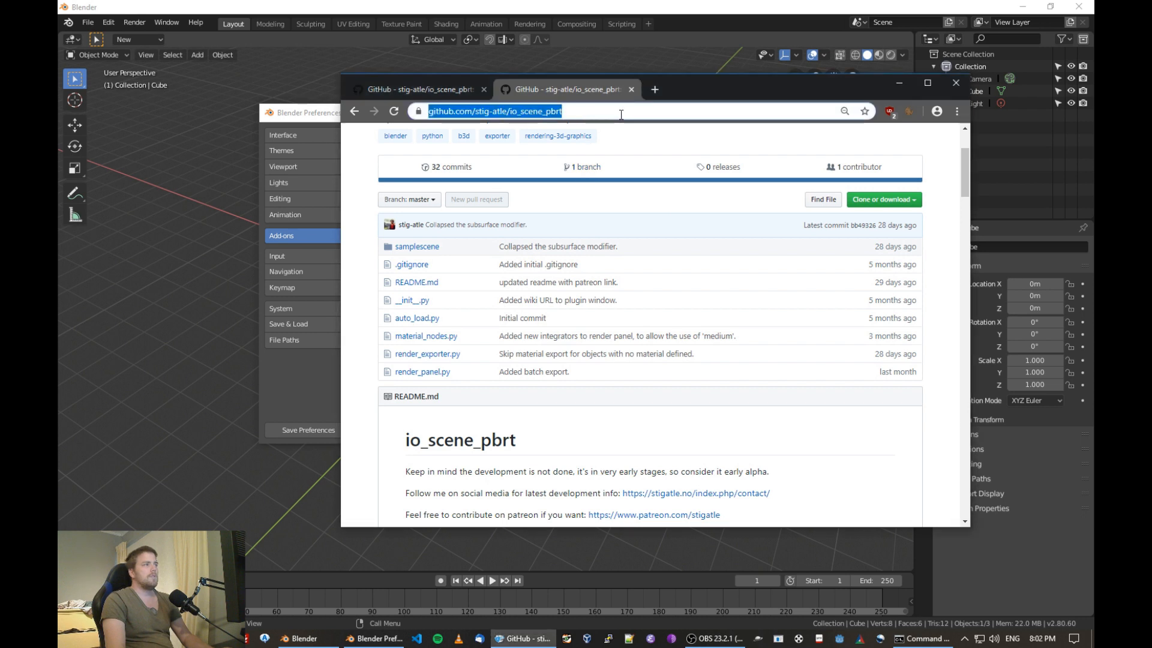
pyautogui.click(934, 217)
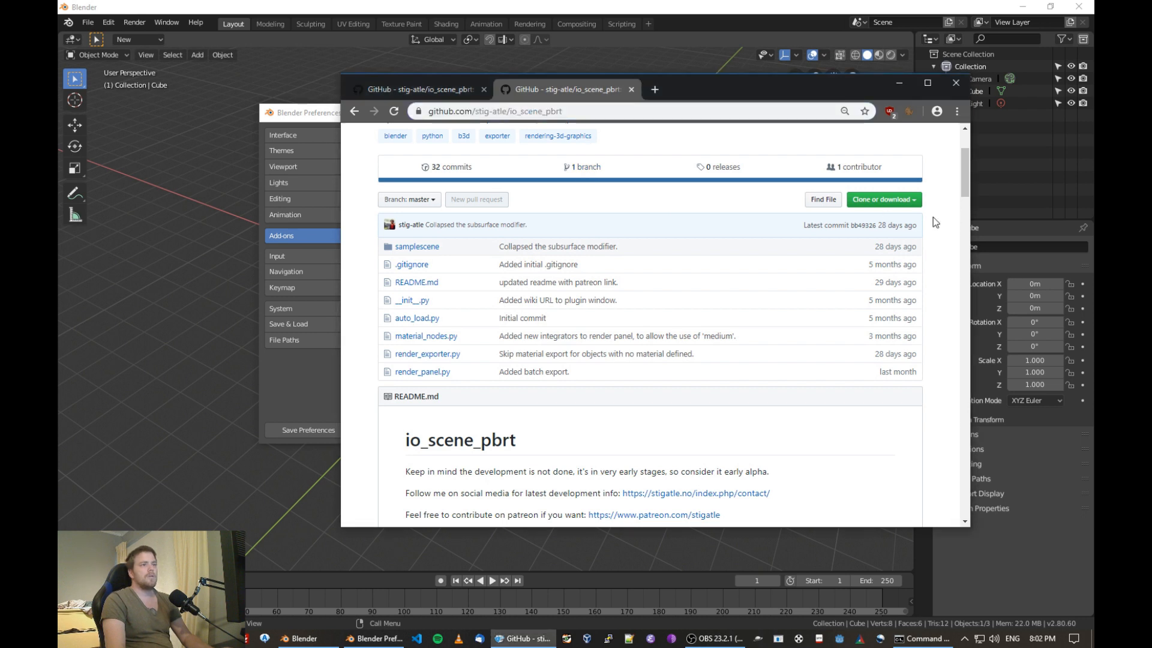
pyautogui.click(896, 200)
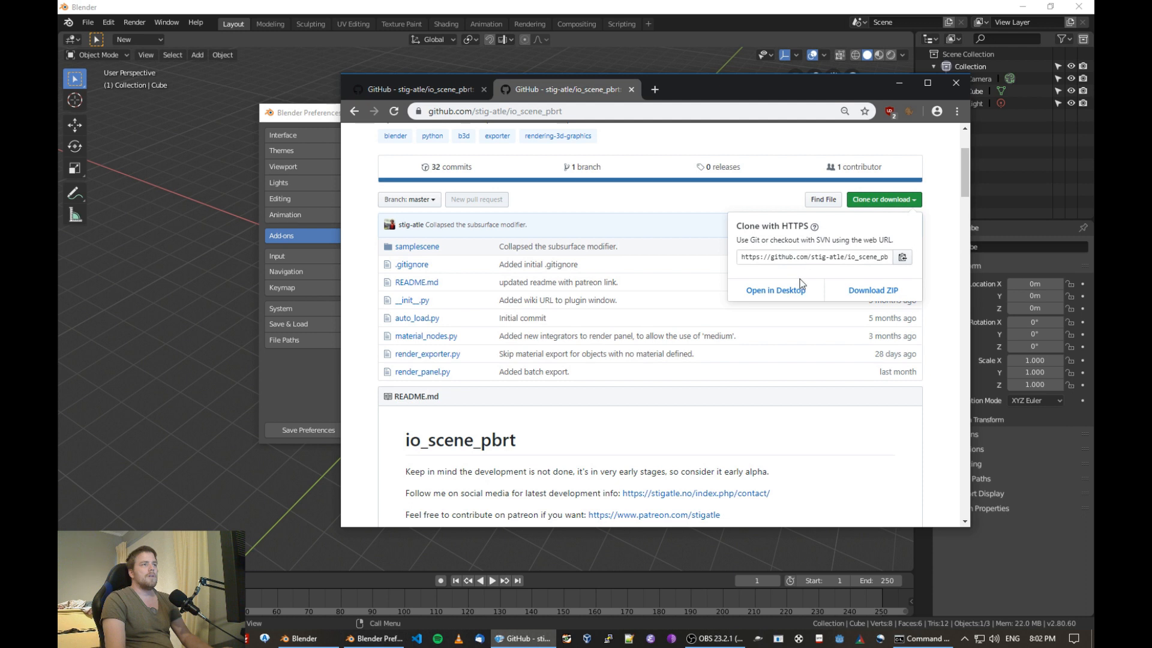
pyautogui.click(875, 292)
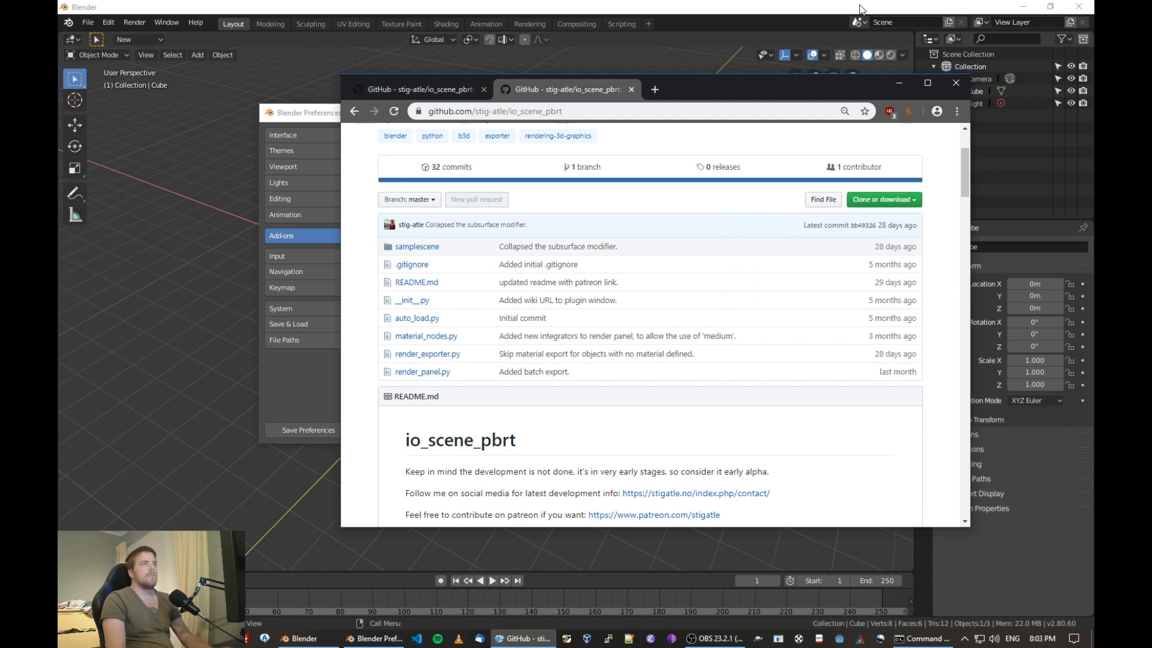
# - Switch to Blender's preferences, enable the Render: io_scene_pbrt add-on, and put away the preferences and browser windows
pyautogui.click(318, 118)
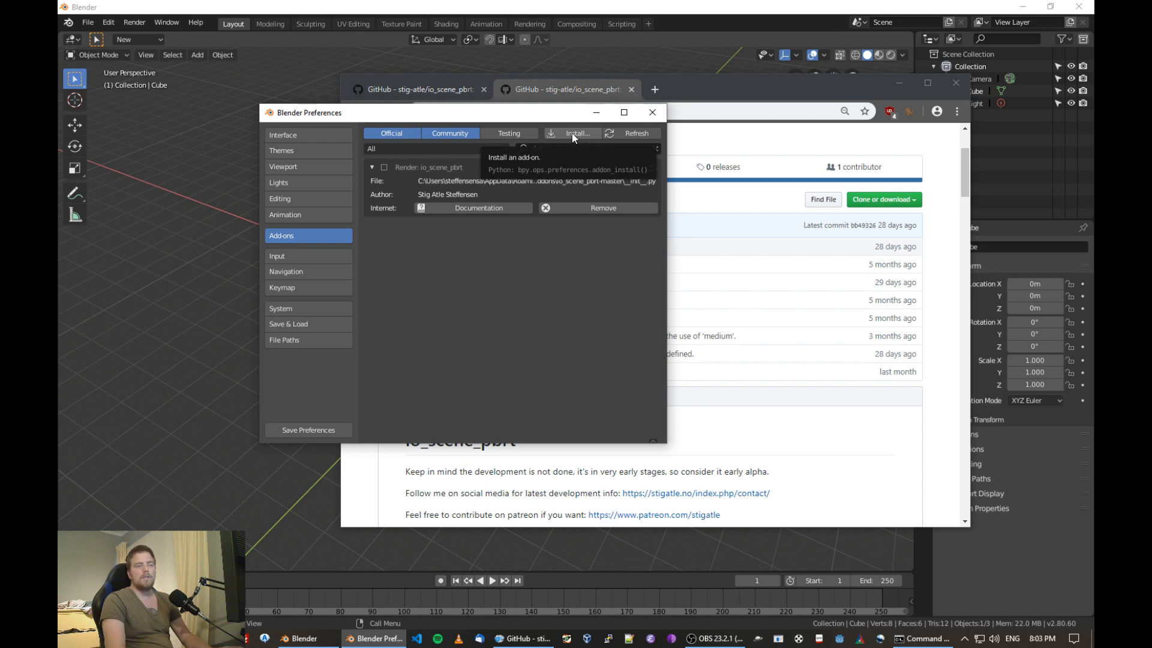
pyautogui.click(383, 167)
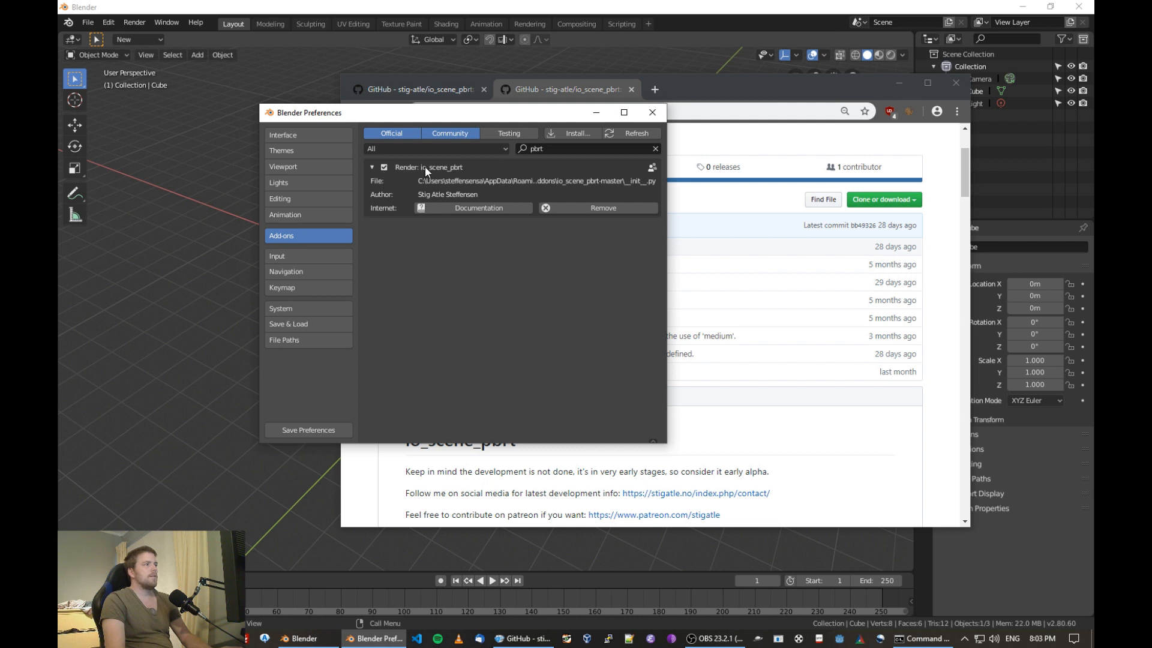
pyautogui.click(652, 114)
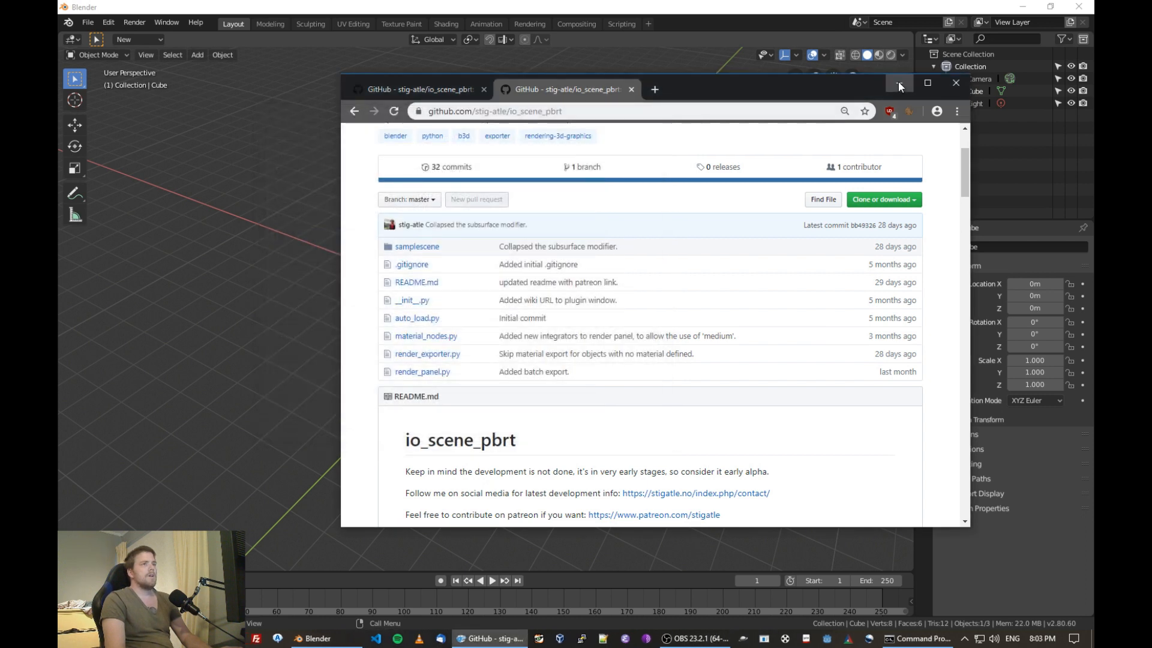
pyautogui.click(899, 82)
# - Delete the default light from the scene
pyautogui.moveTo(689, 307); pyautogui.dragTo(732, 302, button='middle')
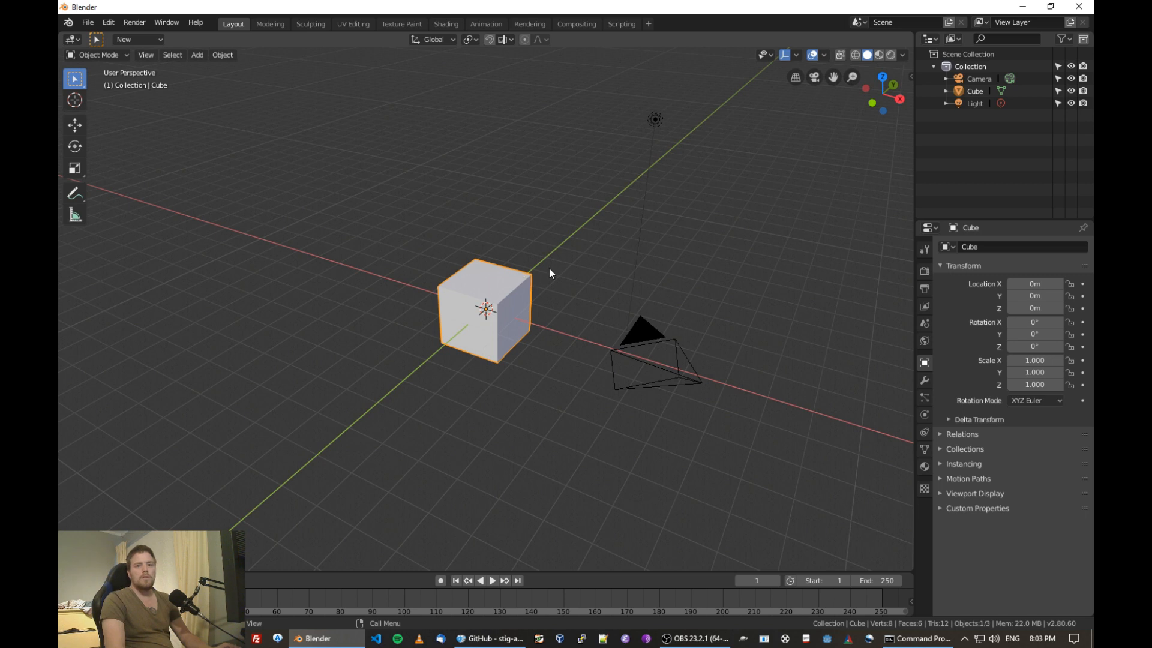
pyautogui.click(656, 120)
pyautogui.moveTo(614, 190); pyautogui.dragTo(608, 188, button='middle')
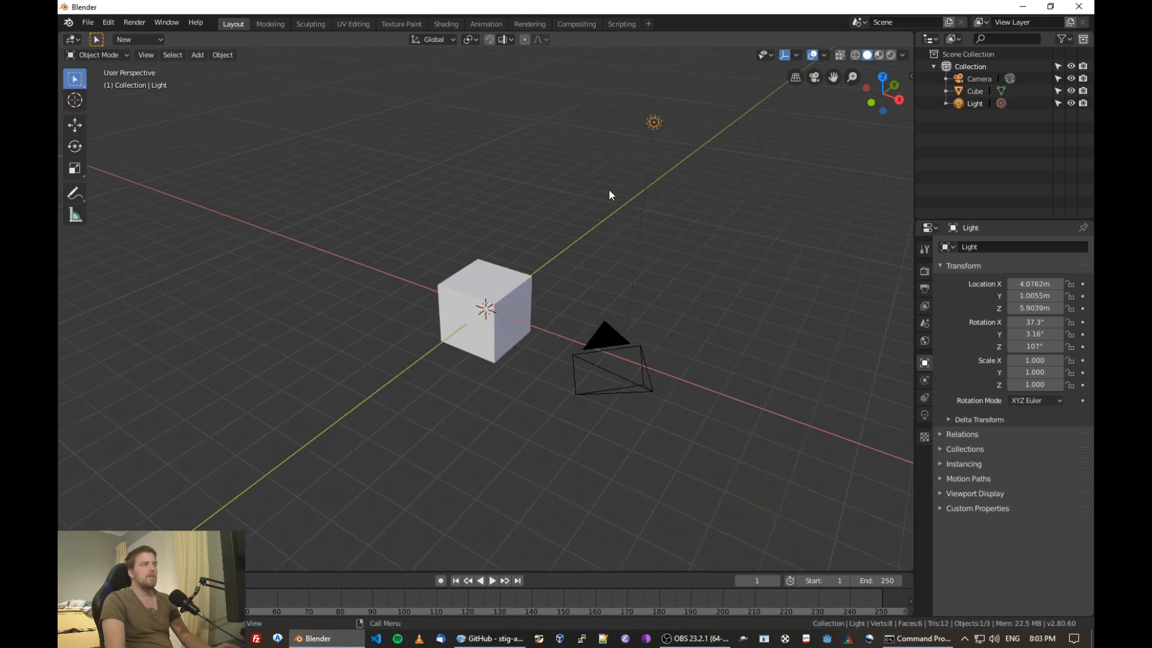
pyautogui.press('x')
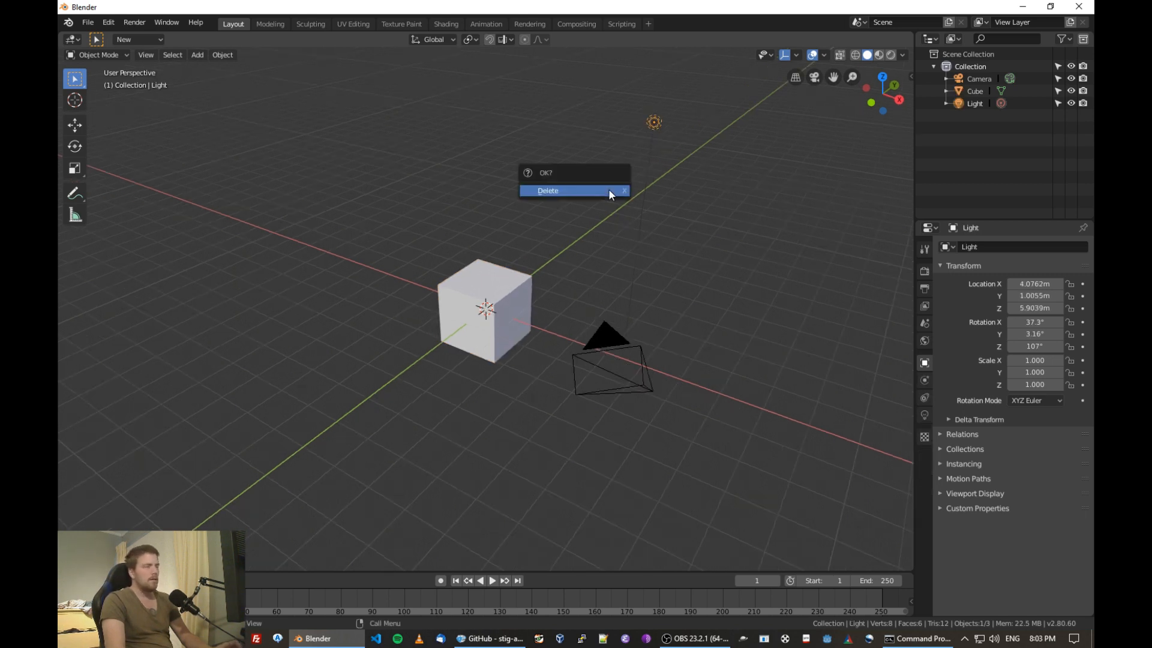
pyautogui.click(607, 188)
# - Scale the cube into a flat slab, about 4.82 along X, 5.99 along Y and 0.33 along Z
pyautogui.click(510, 283)
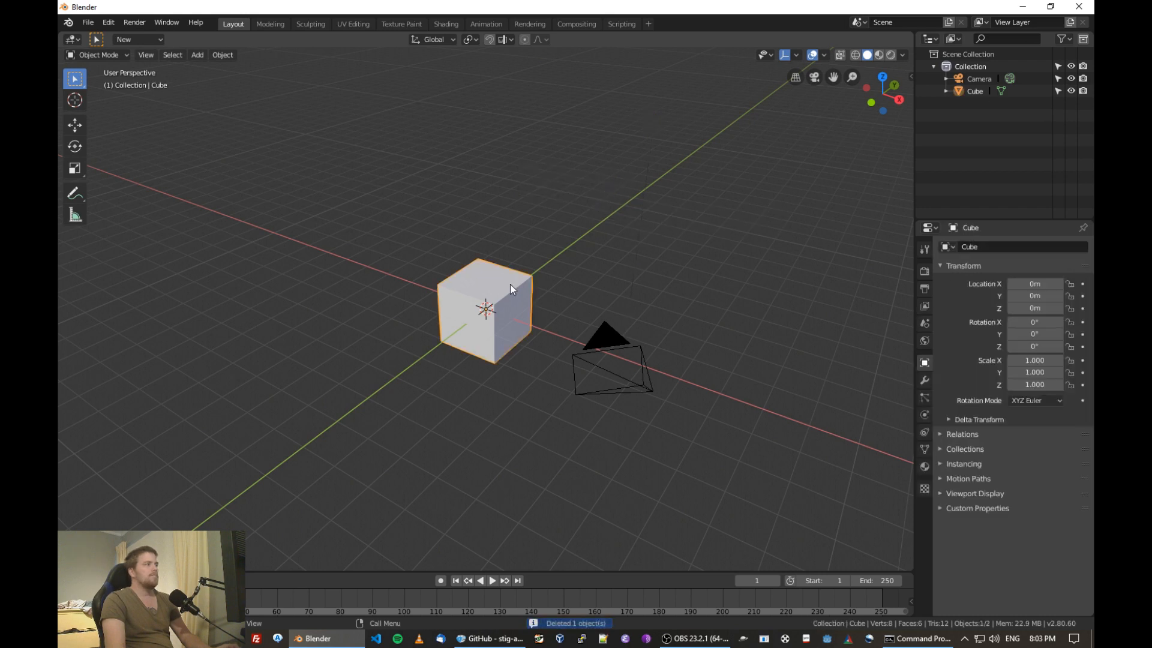
pyautogui.press('s')
pyautogui.press('x')
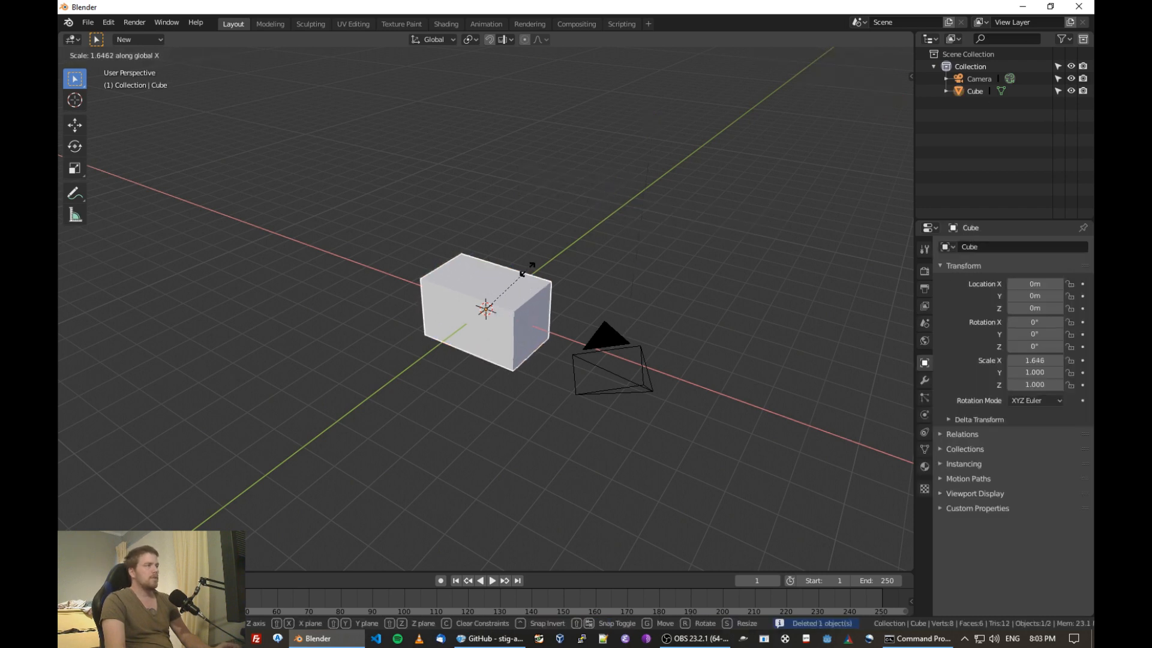
pyautogui.click(626, 226)
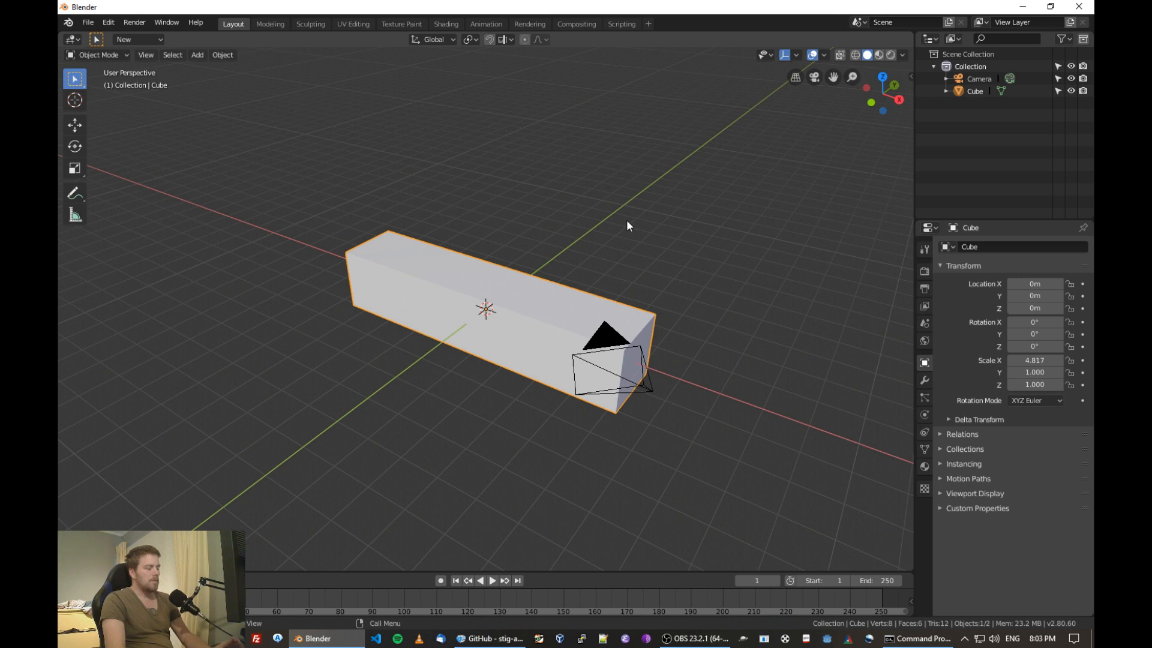
pyautogui.press('s')
pyautogui.press('y')
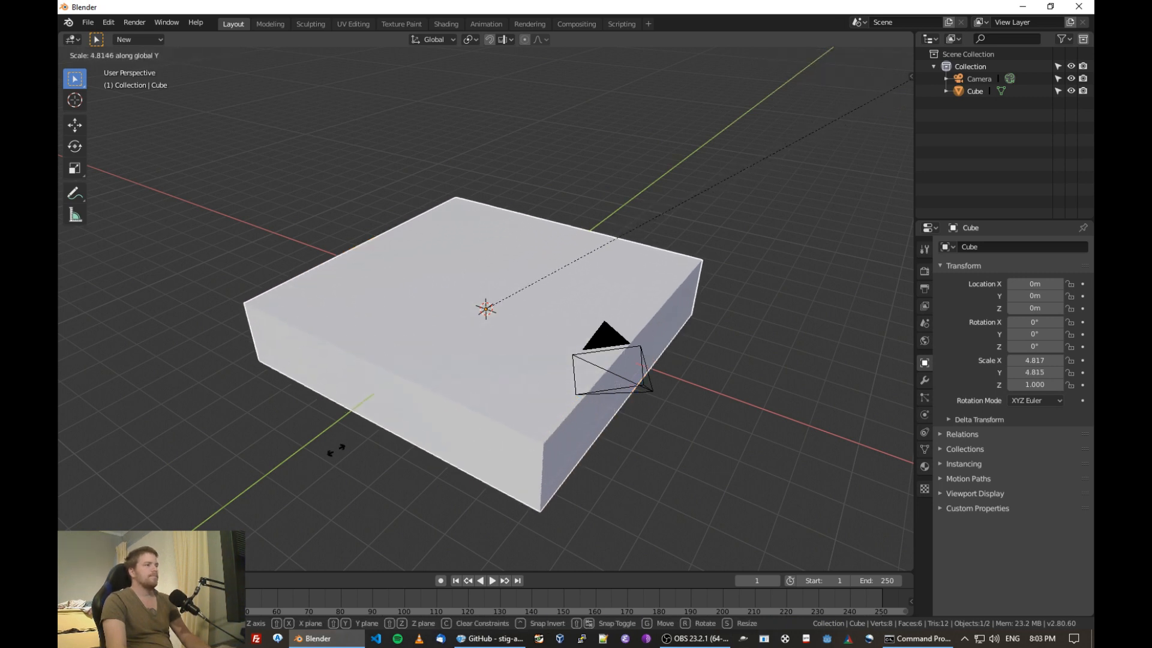
pyautogui.click(505, 354)
pyautogui.press('s')
pyautogui.press('z')
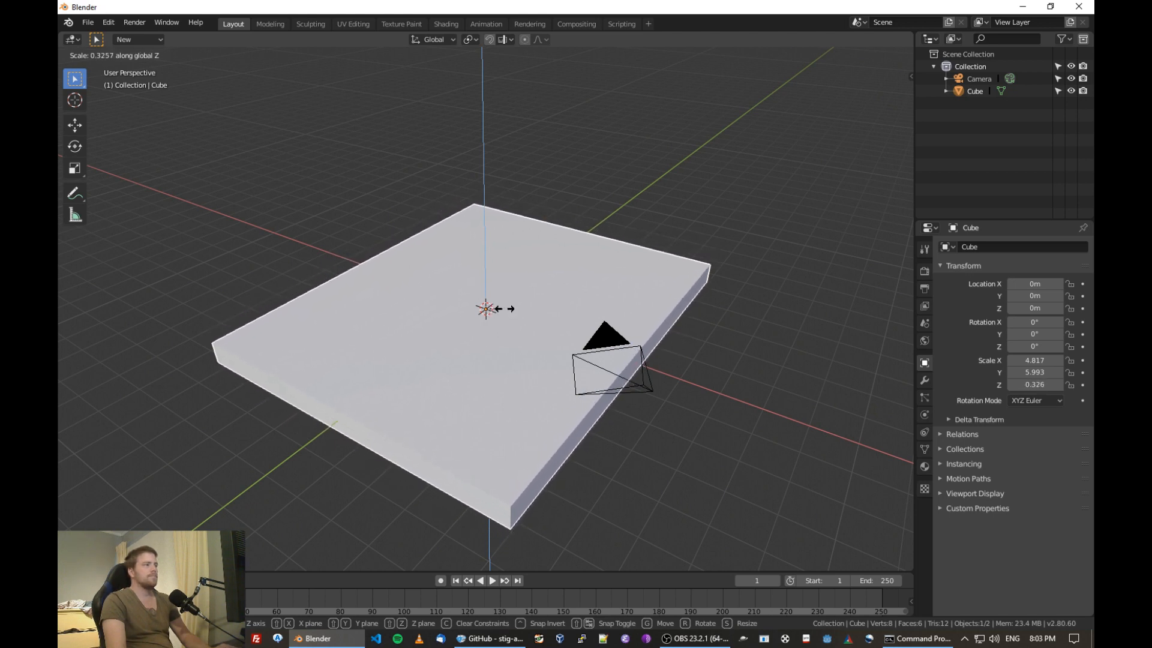
pyautogui.click(484, 319)
# - Add a Monkey mesh and raise it above the slab to a Z location of about 1.16 m
pyautogui.moveTo(484, 319); pyautogui.dragTo(476, 284, button='middle')
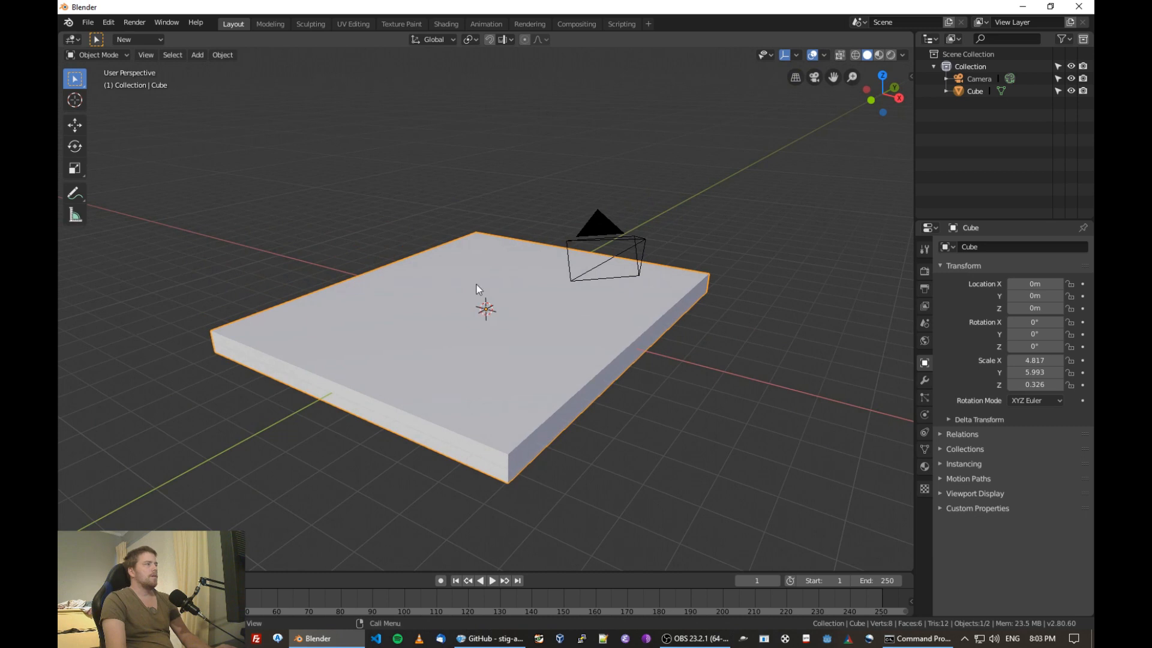
pyautogui.click(432, 230)
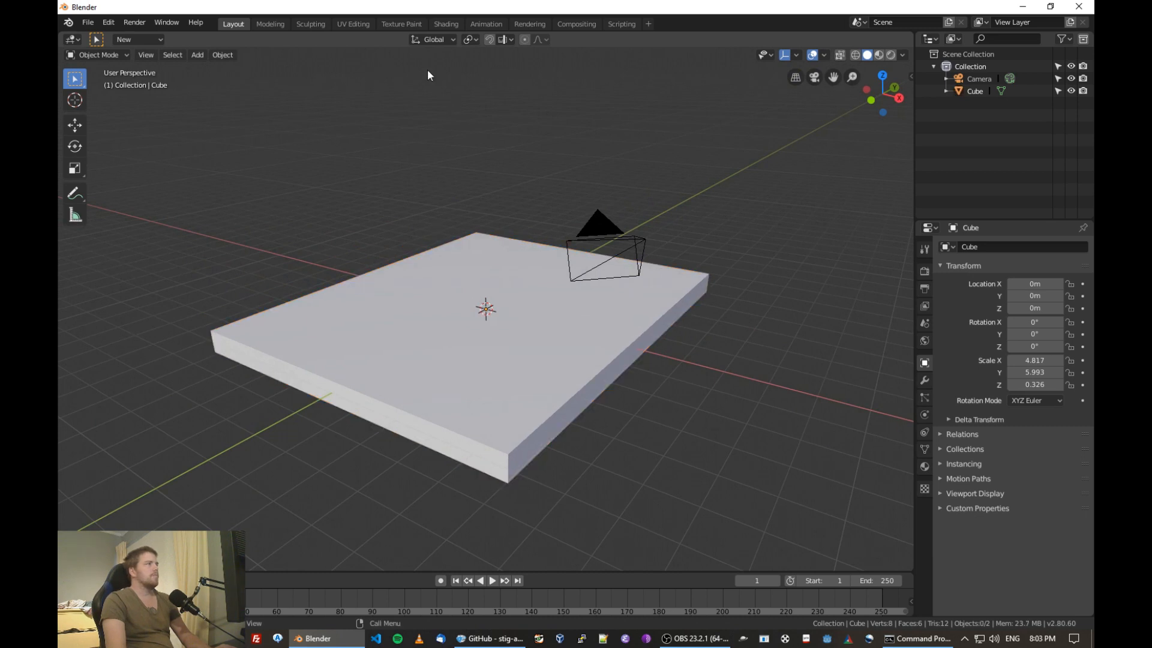
pyautogui.click(198, 55)
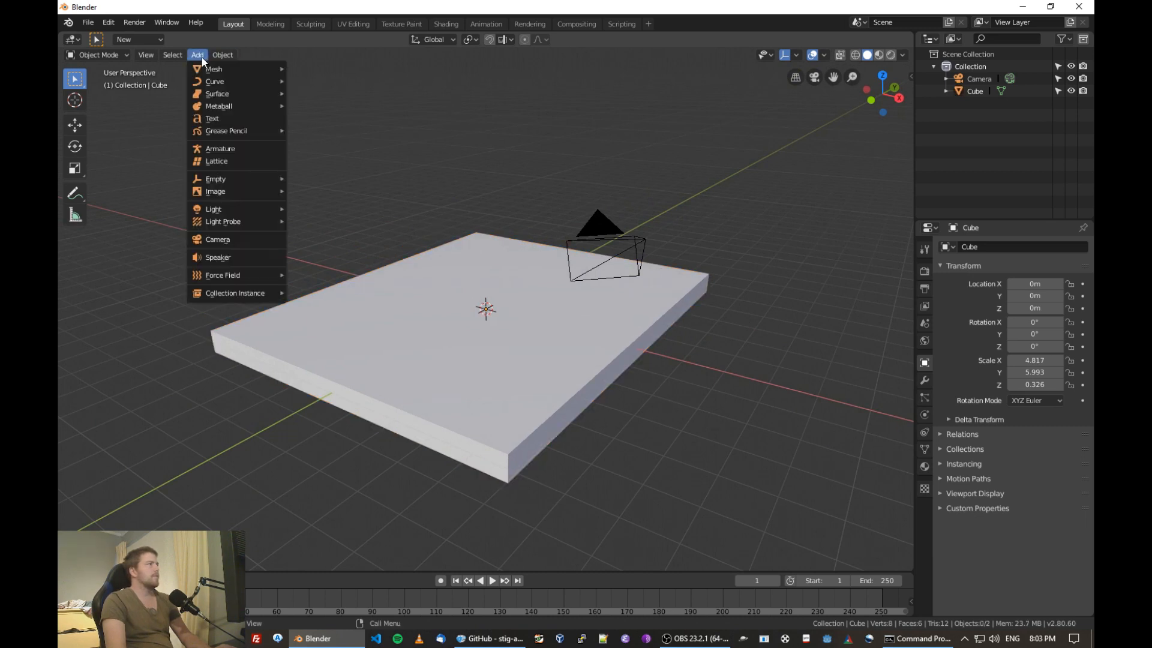
pyautogui.moveTo(208, 70)
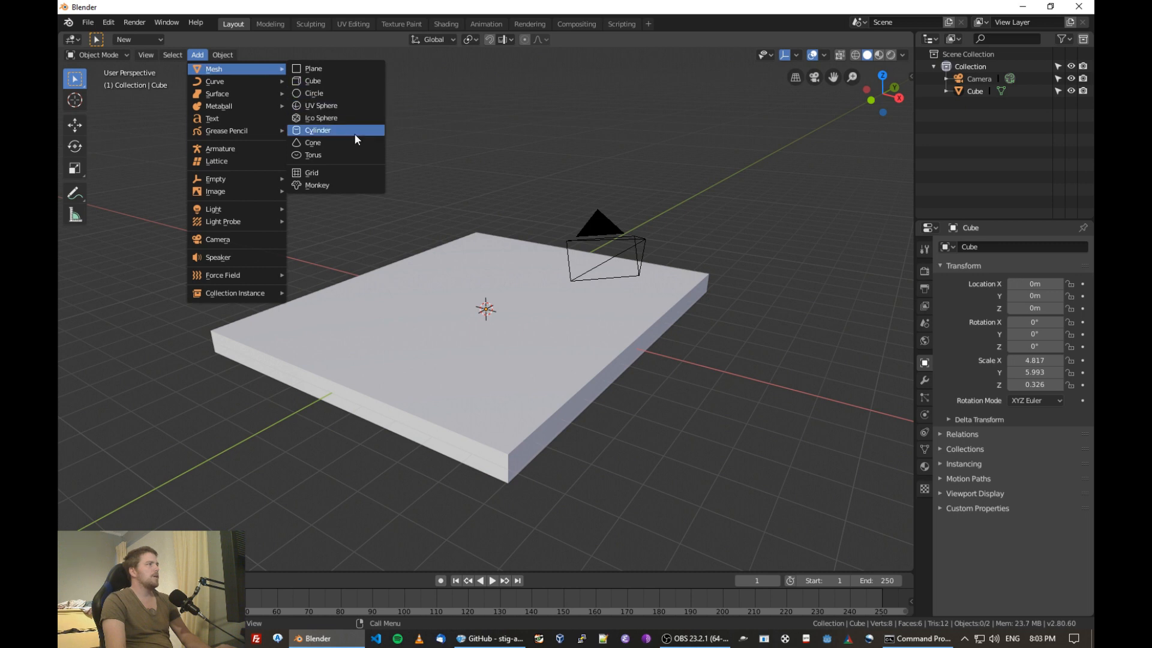
pyautogui.click(340, 185)
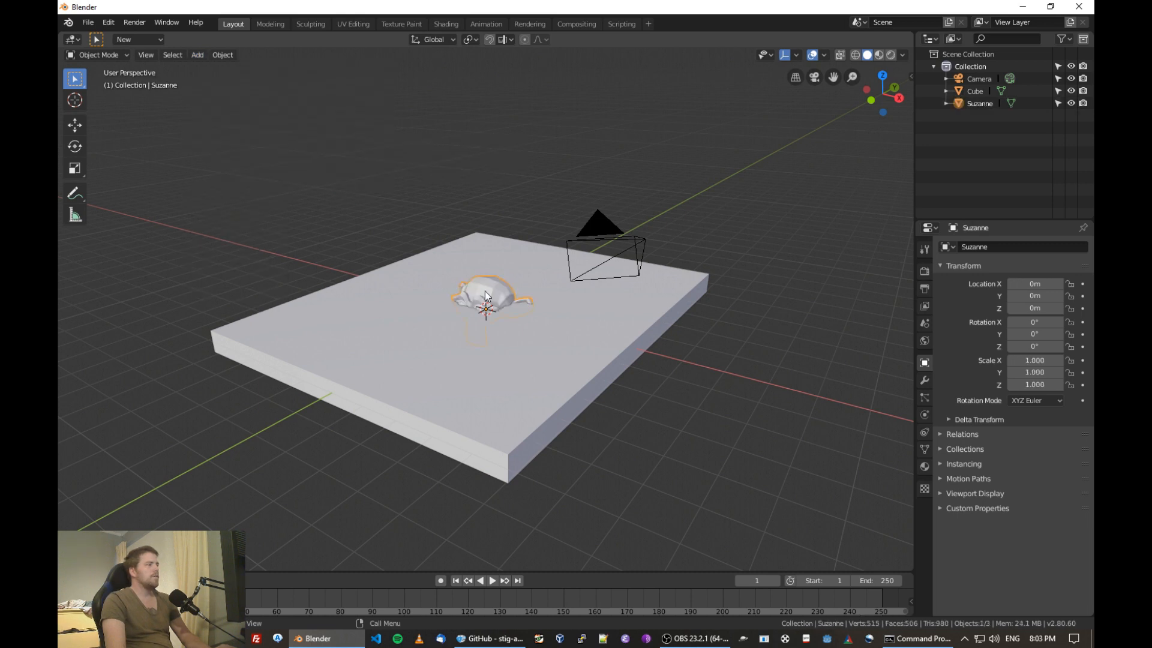
pyautogui.click(77, 129)
pyautogui.moveTo(485, 263); pyautogui.dragTo(484, 231)
# - Rotate the monkey to about -29° on X, 4.6° on Y and 72.4° on Z
pyautogui.press('r')
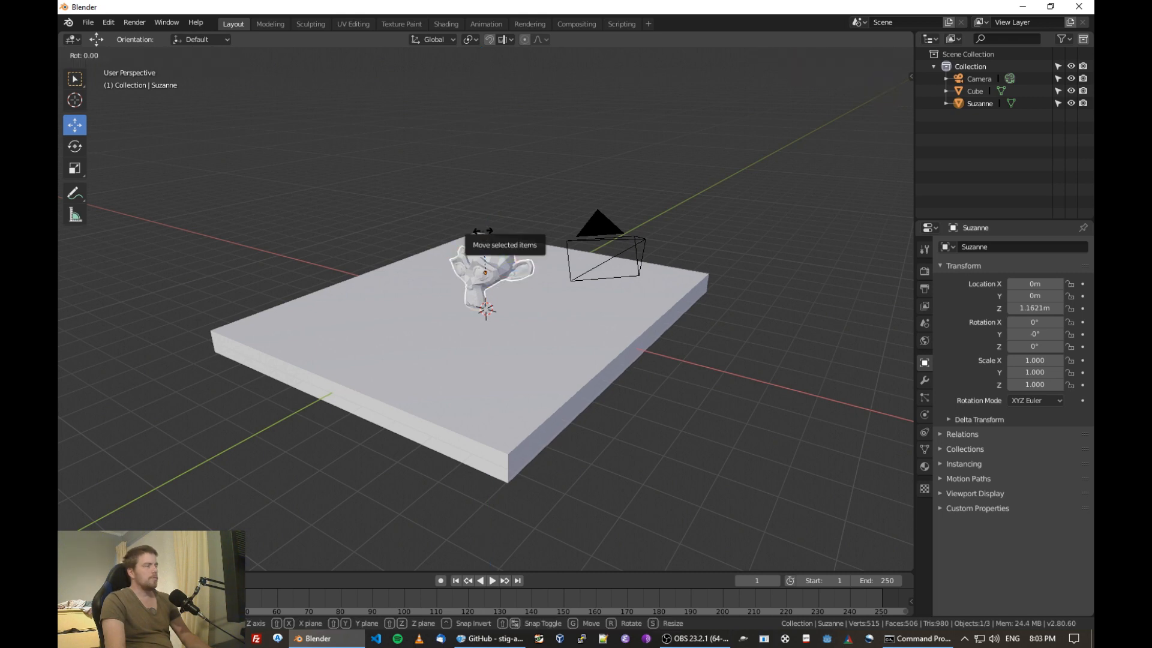
pyautogui.click(491, 224)
pyautogui.rightClick(491, 223)
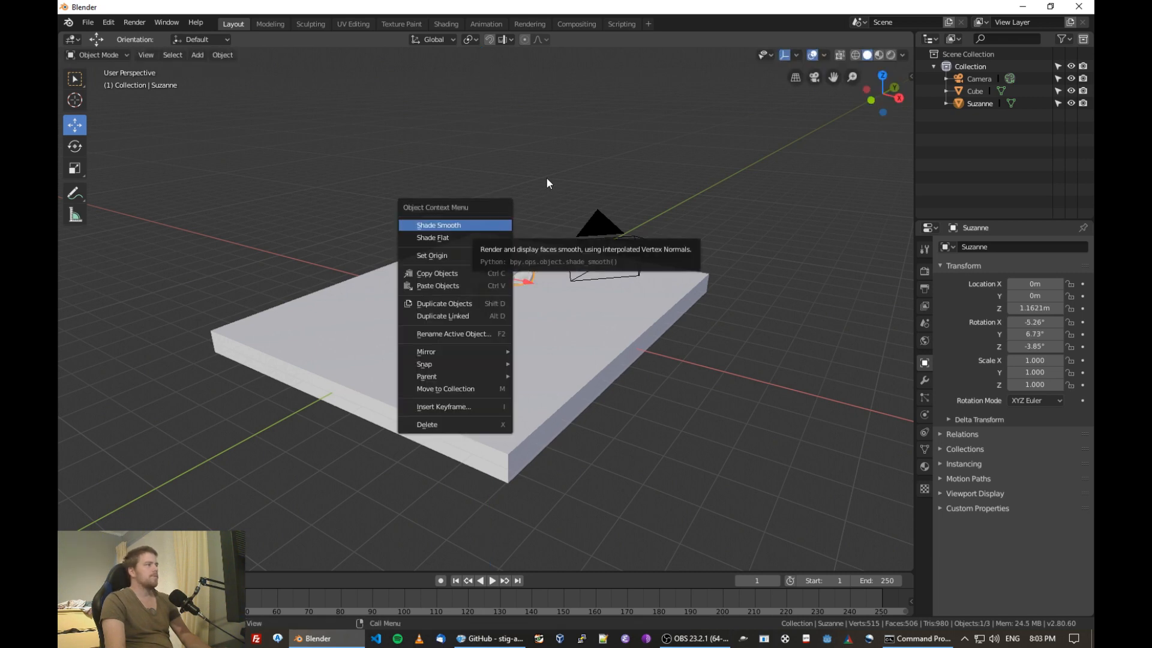
pyautogui.click(491, 223)
pyautogui.click(74, 145)
pyautogui.moveTo(459, 259); pyautogui.dragTo(464, 240)
pyautogui.moveTo(485, 287); pyautogui.dragTo(539, 289)
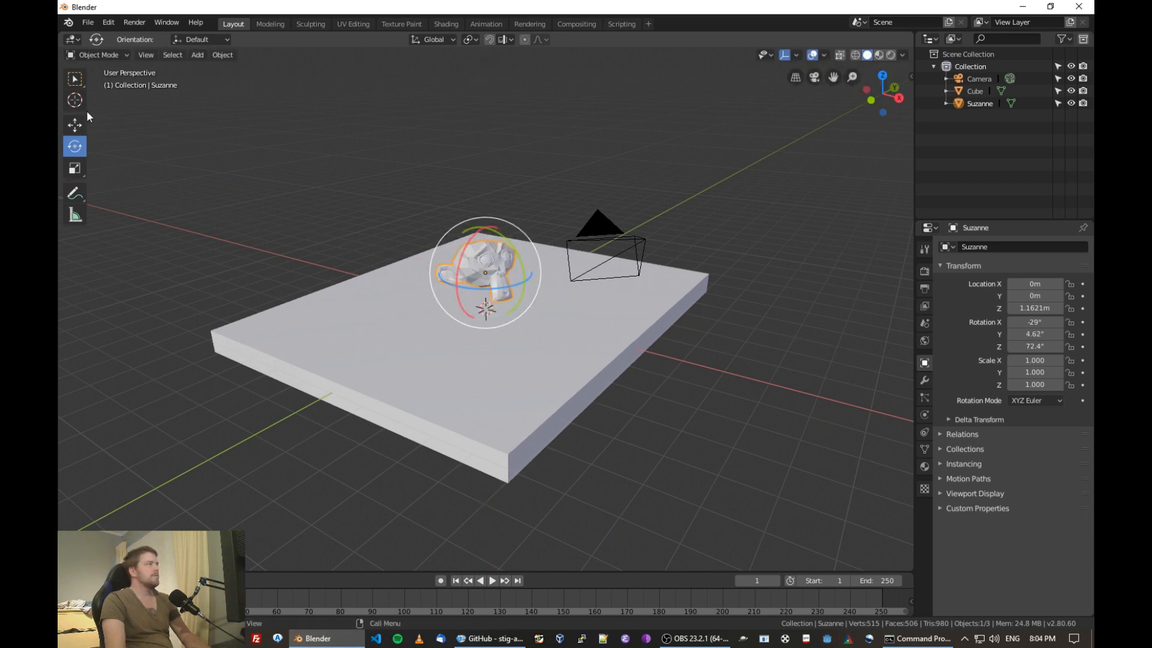
# - Lower the monkey onto the slab at about 0.82 m in Z and tilt it to about -36.8° on X
pyautogui.click(74, 125)
pyautogui.moveTo(484, 227); pyautogui.dragTo(512, 266)
pyautogui.moveTo(512, 266); pyautogui.dragTo(450, 334, button='middle')
pyautogui.scroll(3, 497, 289)
pyautogui.scroll(2, 498, 289)
pyautogui.moveTo(487, 183); pyautogui.dragTo(485, 189)
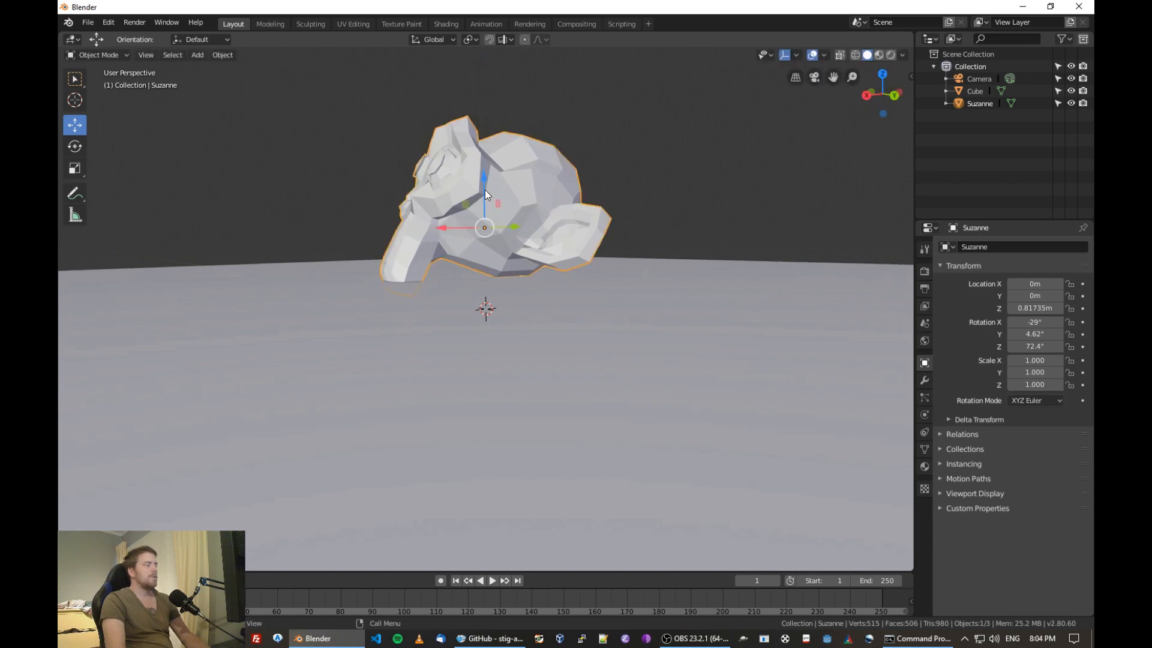
pyautogui.click(75, 146)
pyautogui.moveTo(447, 210); pyautogui.dragTo(449, 203)
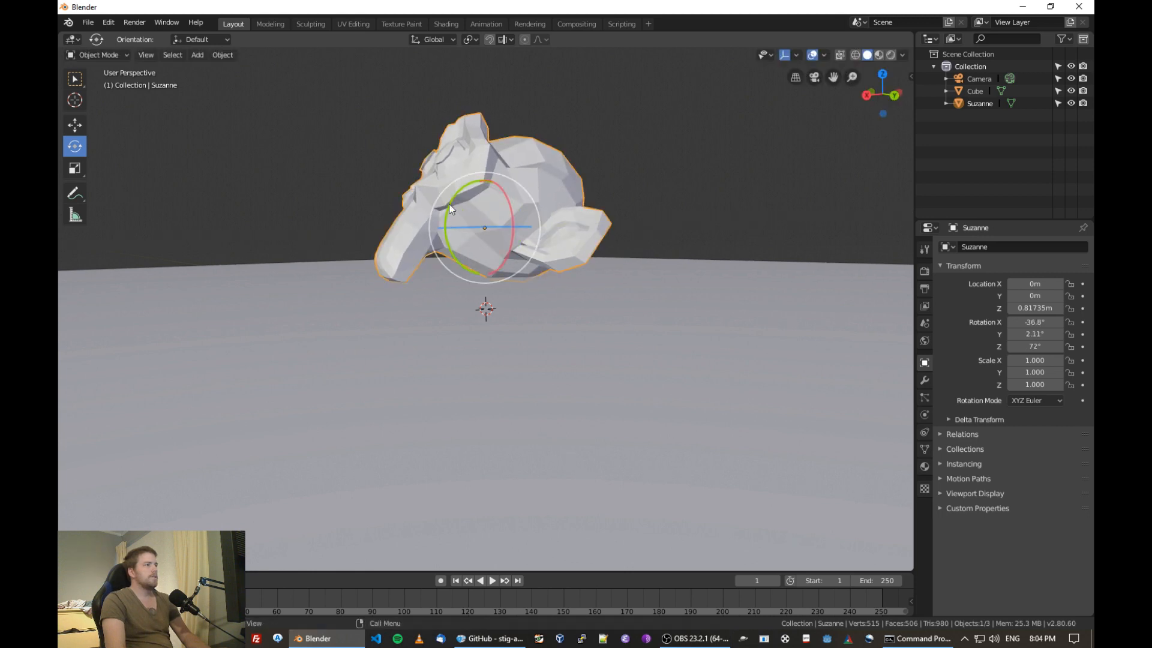
# - Add a Subdivision Surface modifier to the monkey
pyautogui.moveTo(493, 327); pyautogui.dragTo(620, 367, button='middle')
pyautogui.scroll(-4, 620, 367)
pyautogui.moveTo(561, 323); pyautogui.dragTo(585, 337, button='middle')
pyautogui.scroll(3, 585, 337)
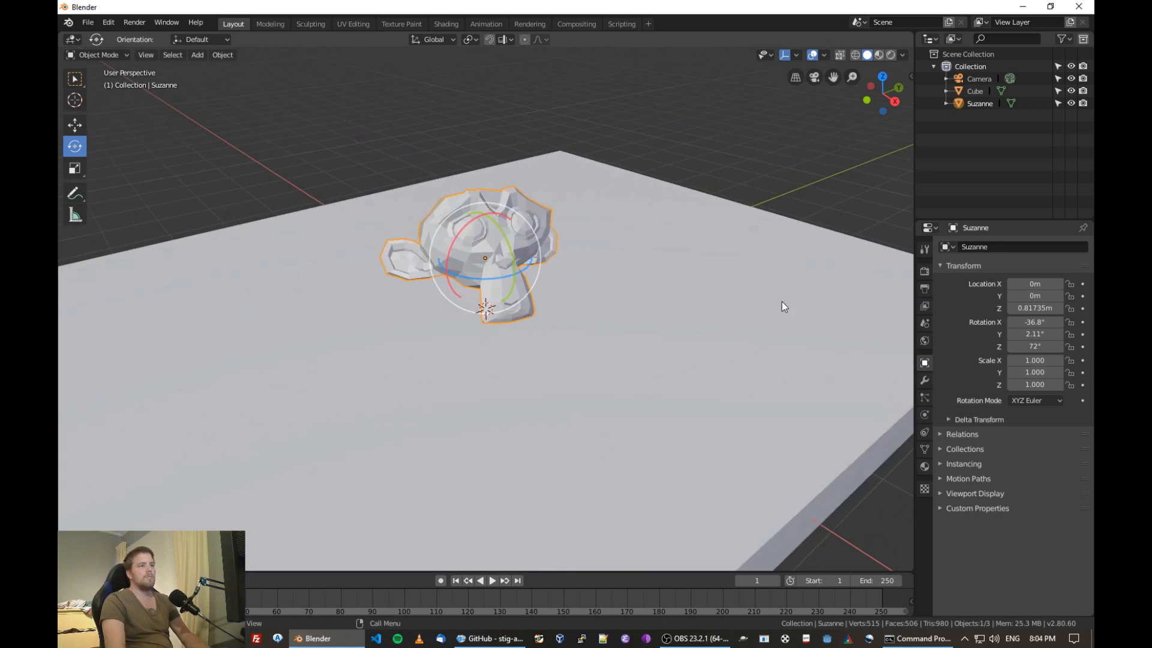
pyautogui.click(924, 380)
pyautogui.click(975, 247)
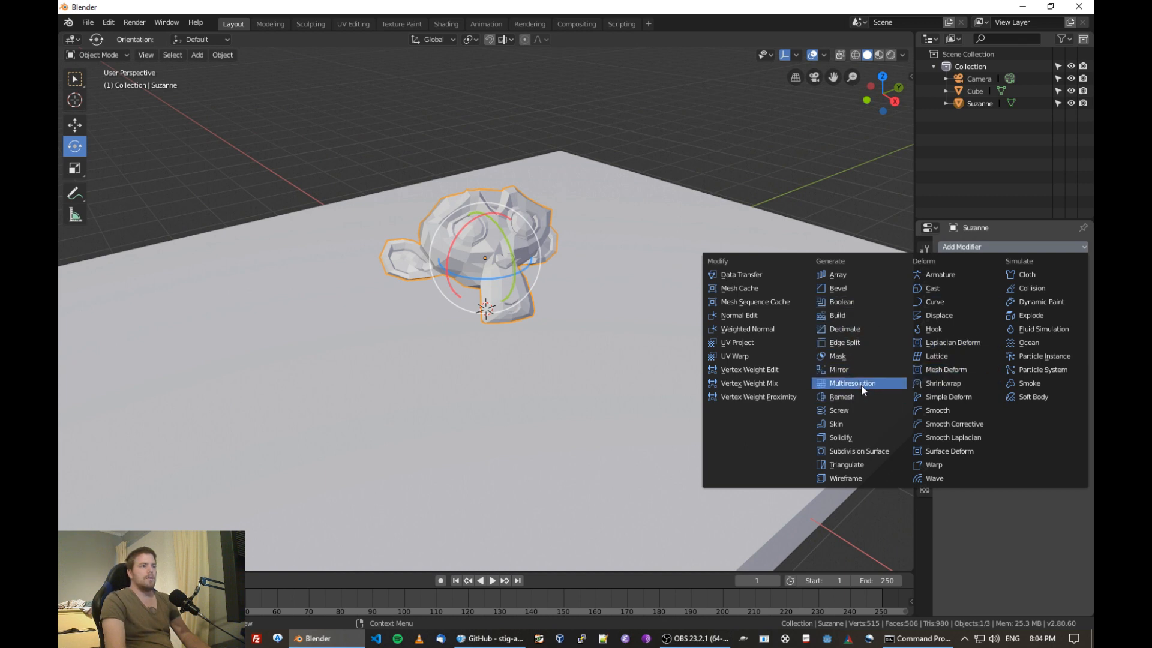
pyautogui.click(858, 451)
# - Apply Shade Smooth to all of the monkey's faces in Edit Mode and return to Object Mode
pyautogui.moveTo(561, 339); pyautogui.dragTo(575, 344, button='middle')
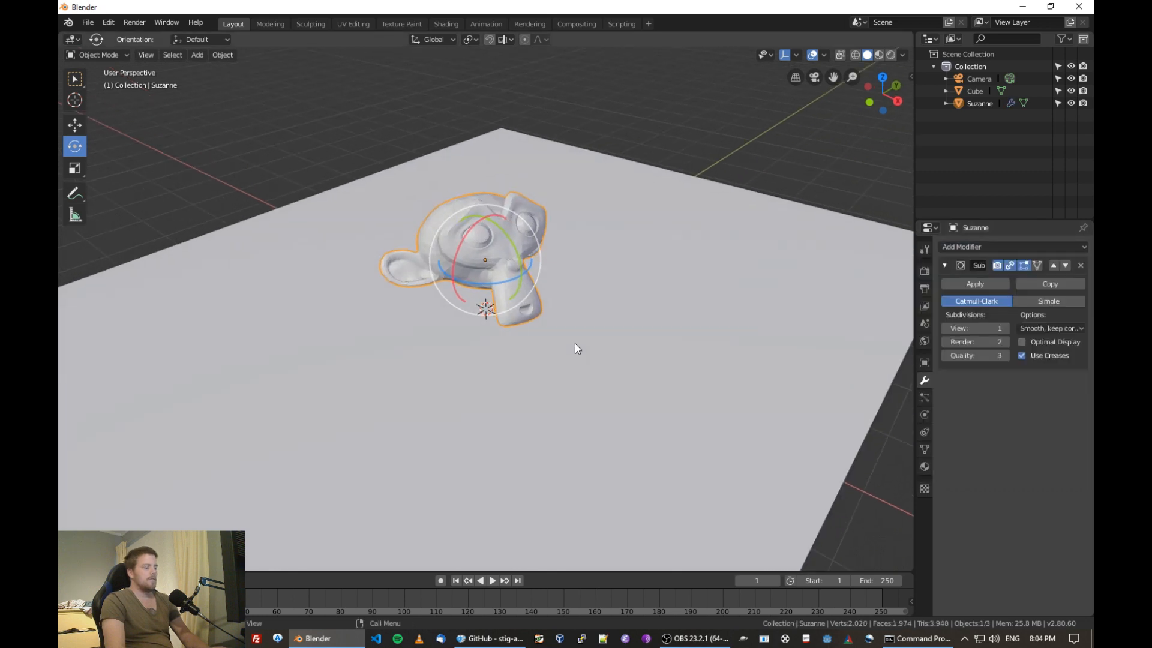
pyautogui.press('Tab')
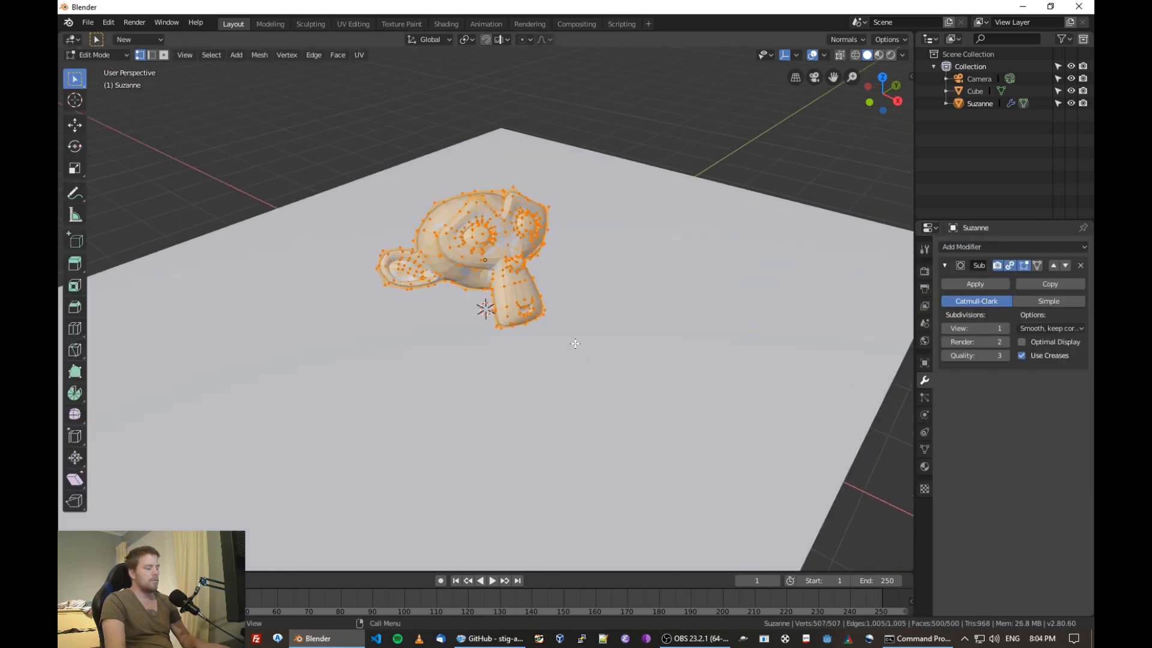
pyautogui.hotkey('ctrl', 'f')
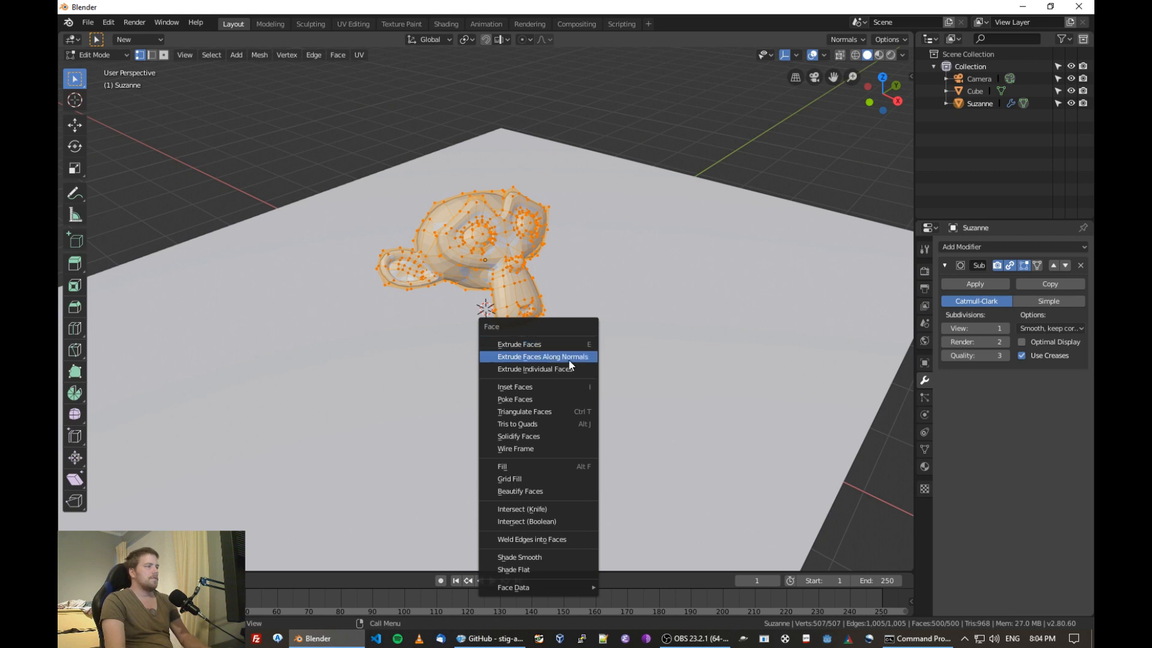
pyautogui.click(541, 559)
pyautogui.press('Tab')
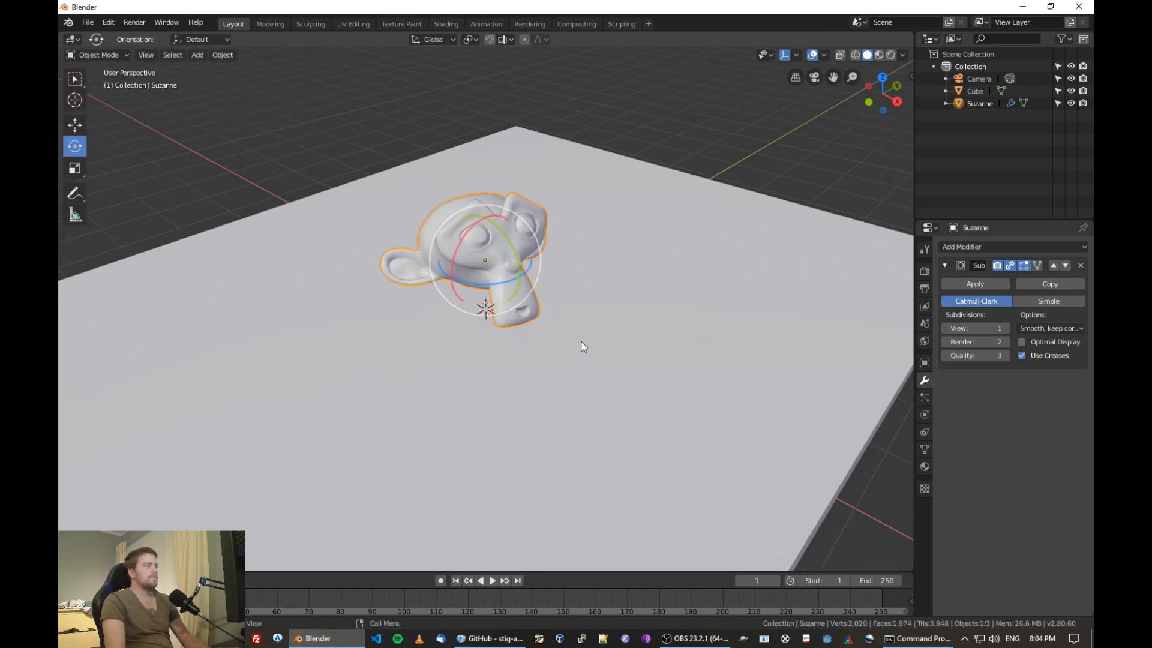
# - Add a Plane mesh and move it straight up until it hovers well above the monkey
pyautogui.click(750, 167)
pyautogui.moveTo(570, 355); pyautogui.dragTo(568, 367, button='middle')
pyautogui.scroll(-2, 568, 367)
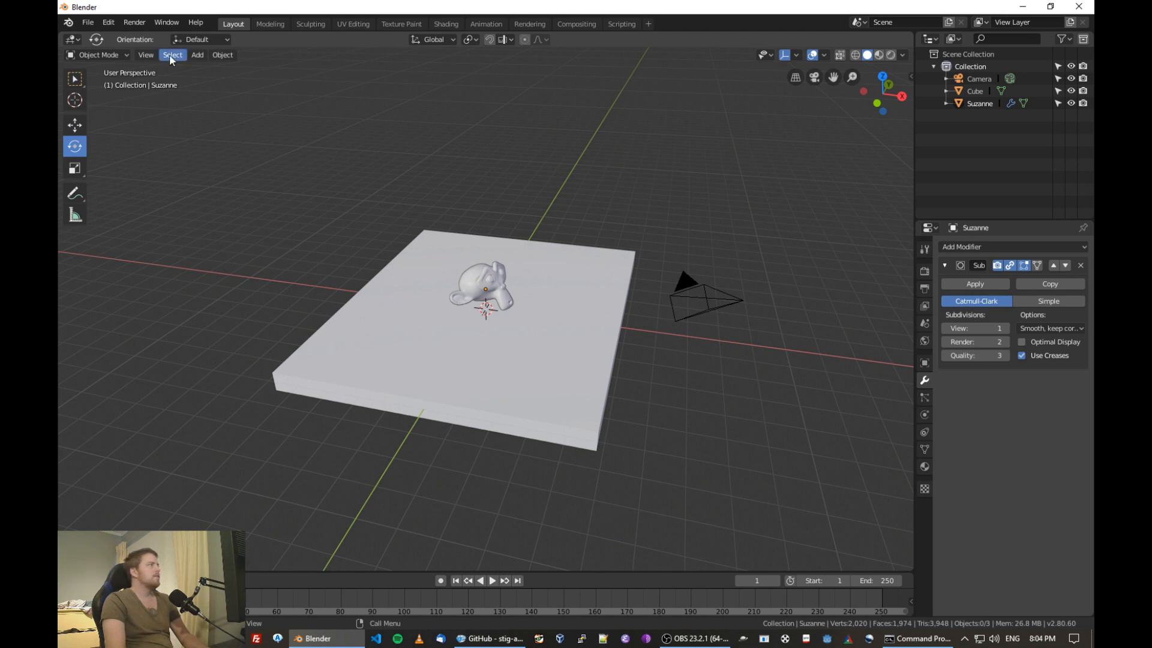
pyautogui.click(195, 54)
pyautogui.moveTo(202, 72)
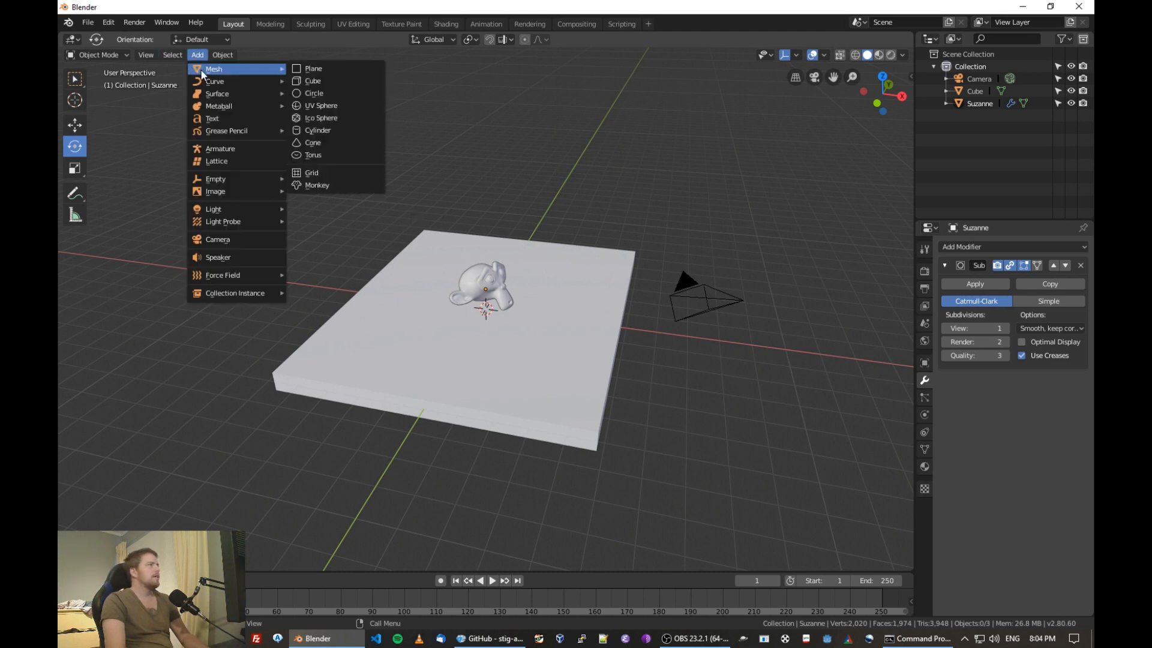
pyautogui.click(314, 69)
pyautogui.click(75, 125)
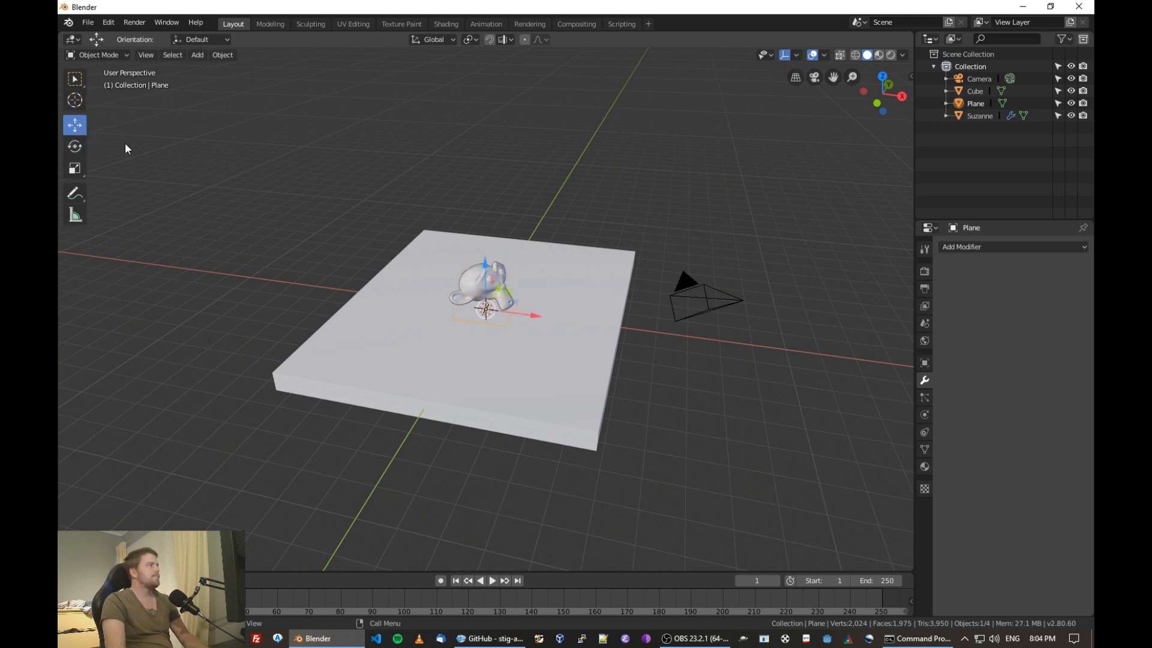
pyautogui.moveTo(484, 264); pyautogui.dragTo(481, 155)
# - Rotate the overhead plane about the global X axis so that it is steeply tilted above the monkey
pyautogui.press('r')
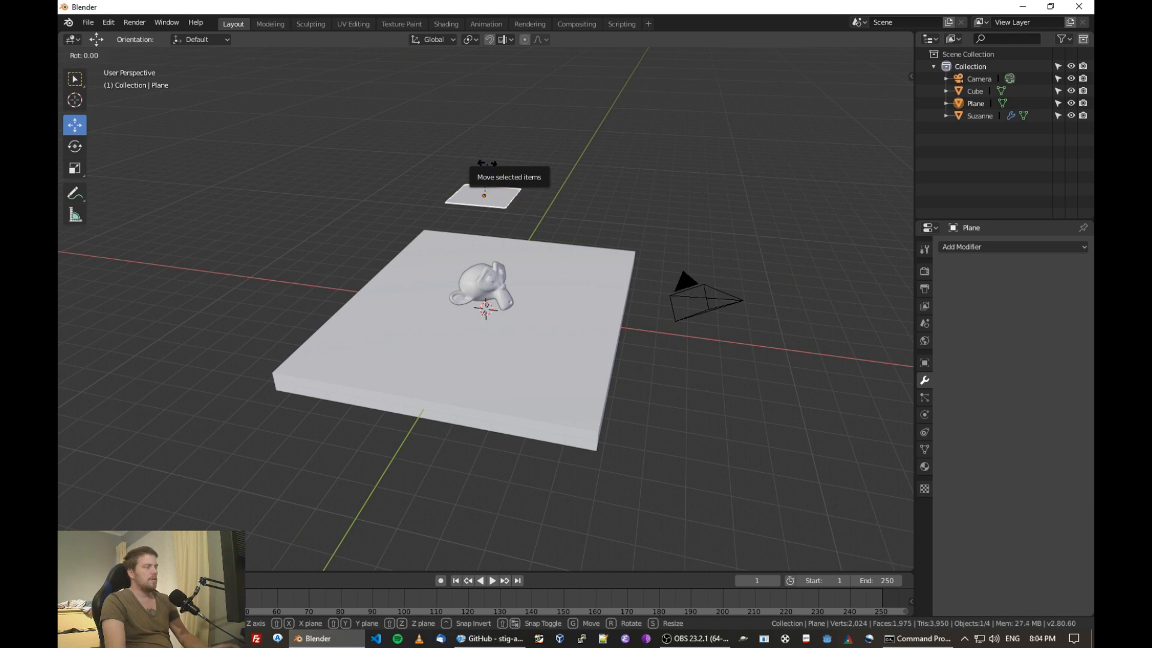
pyautogui.press('z')
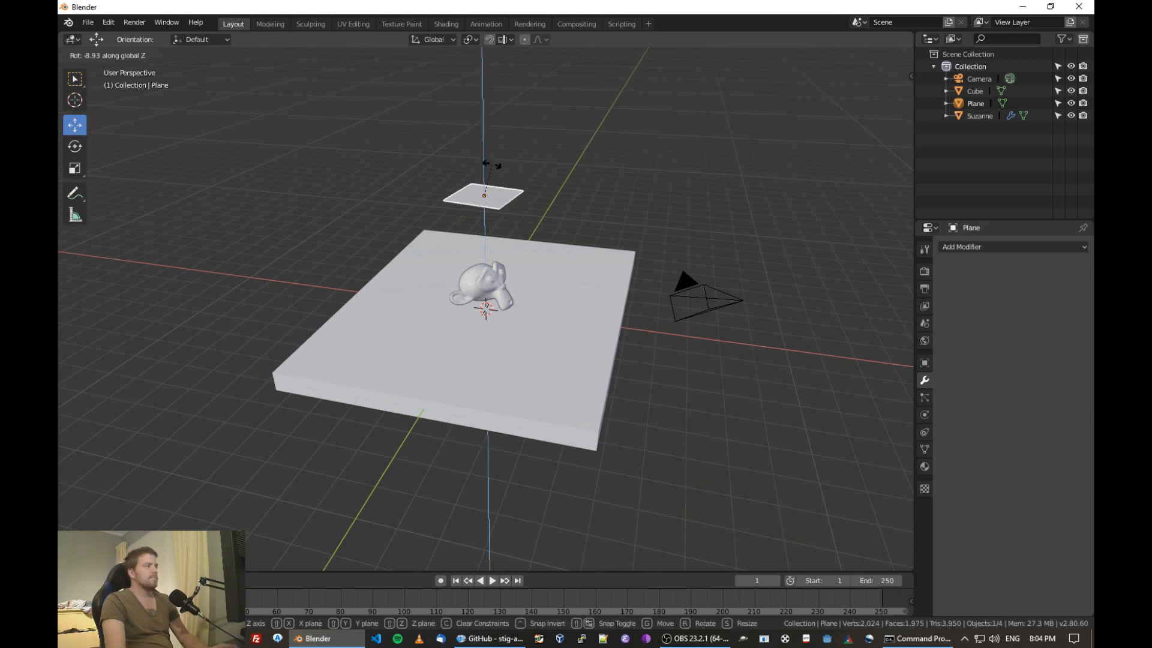
pyautogui.press('x')
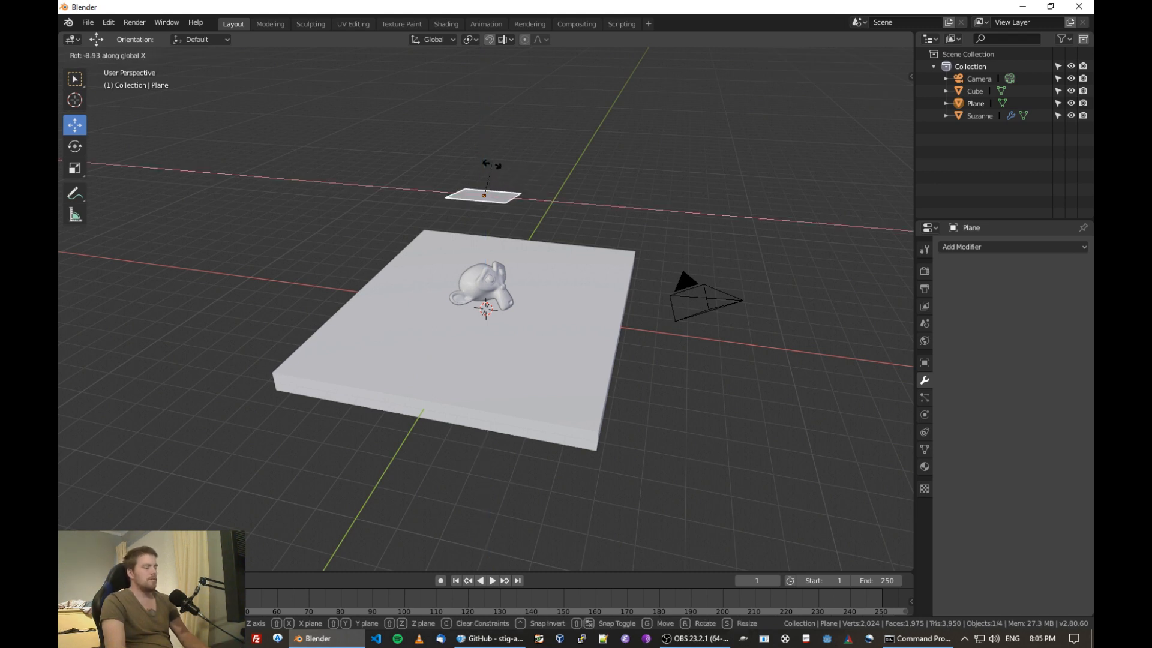
pyautogui.click(520, 174)
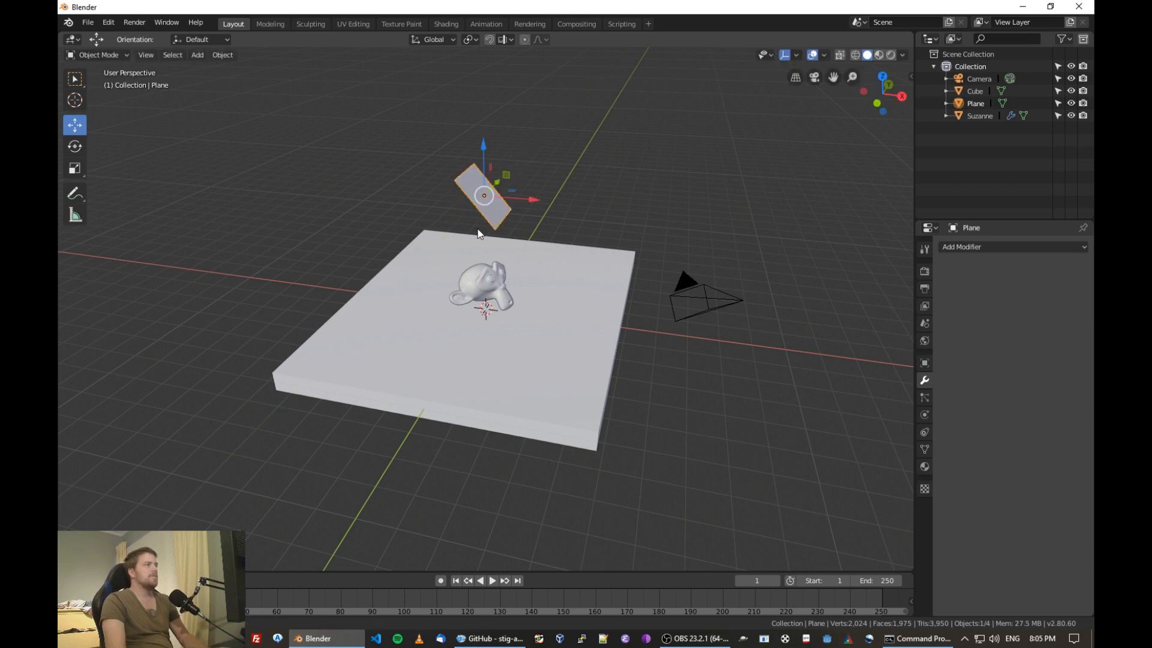
# - Move the tilted plane up and away from the monkey towards the slab's far side, and scale it up uniformly
pyautogui.moveTo(519, 174); pyautogui.dragTo(508, 175, button='middle')
pyautogui.moveTo(507, 175); pyautogui.dragTo(618, 144)
pyautogui.moveTo(560, 226); pyautogui.dragTo(625, 228, button='middle')
pyautogui.press('r')
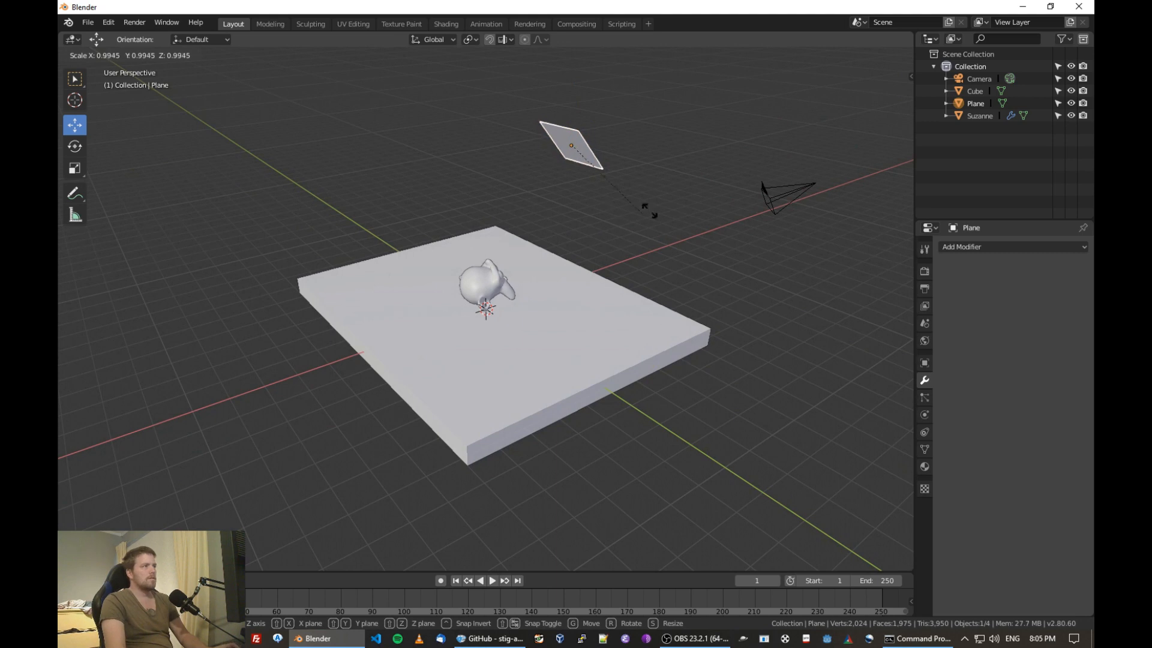
pyautogui.click(780, 209)
# - Shift the enlarged plane further sideways, rotate it about the global Z axis to angle it at the monkey, and deselect it
pyautogui.moveTo(691, 256); pyautogui.dragTo(546, 244, button='middle')
pyautogui.moveTo(568, 230); pyautogui.dragTo(641, 237)
pyautogui.press('r')
pyautogui.press('z')
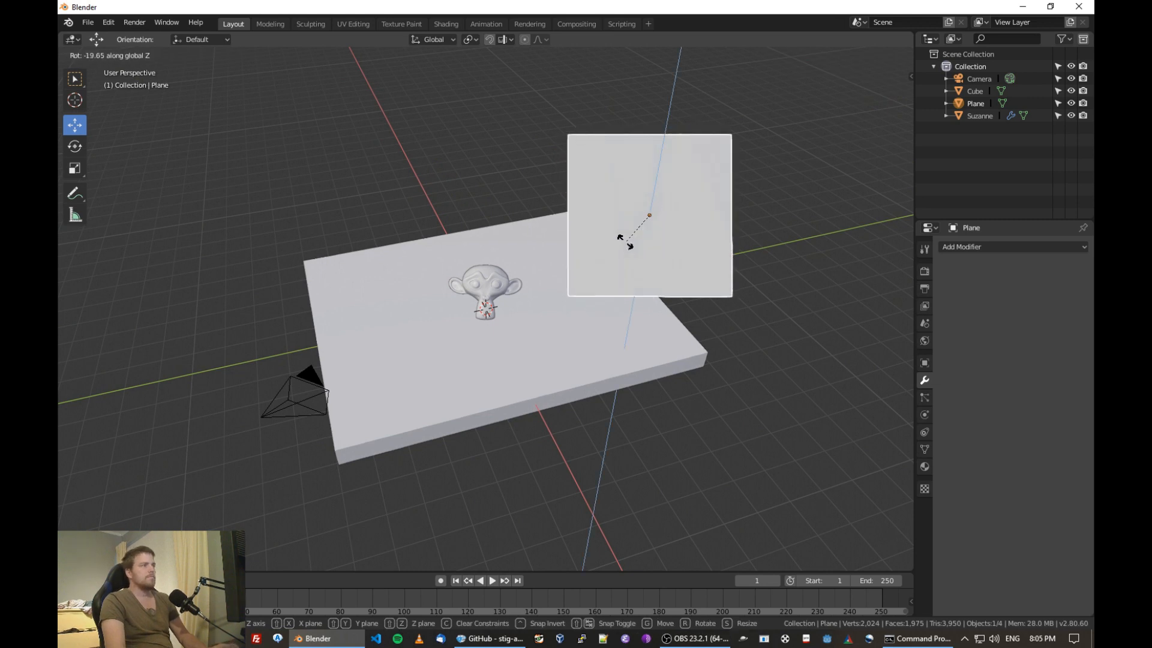
pyautogui.click(656, 255)
pyautogui.moveTo(657, 255); pyautogui.dragTo(577, 278, button='middle')
pyautogui.click(566, 204)
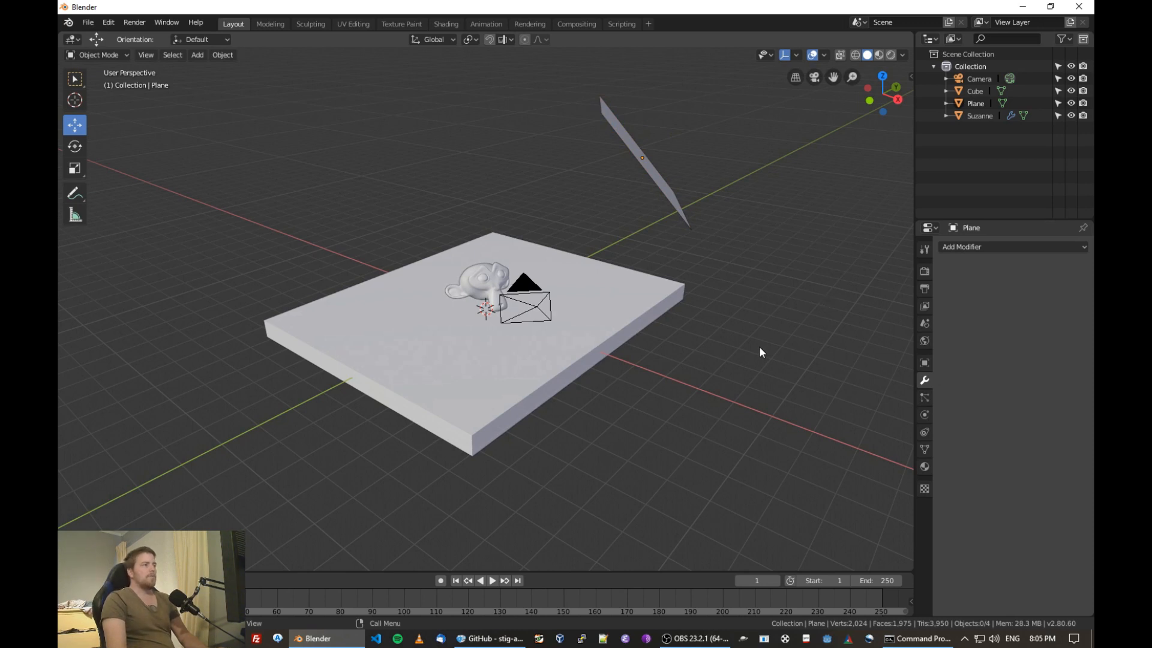
# - Select the slab, enlarge the timeline area below the viewport and turn it into a Shader Editor
pyautogui.click(566, 358)
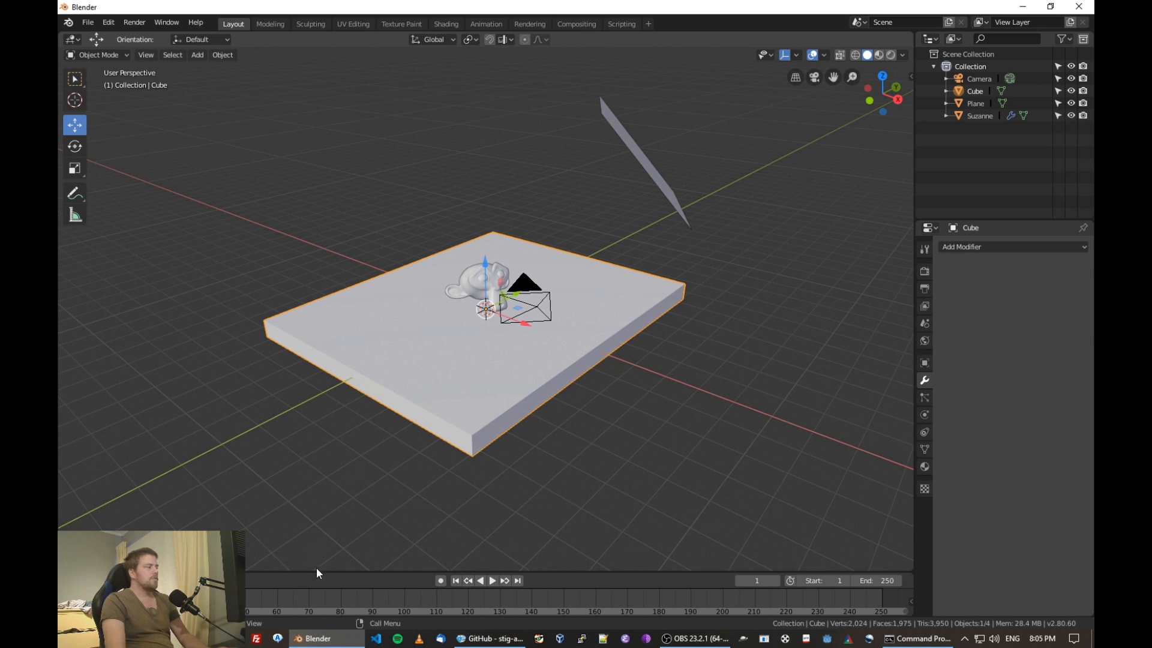
pyautogui.moveTo(316, 570); pyautogui.dragTo(208, 449)
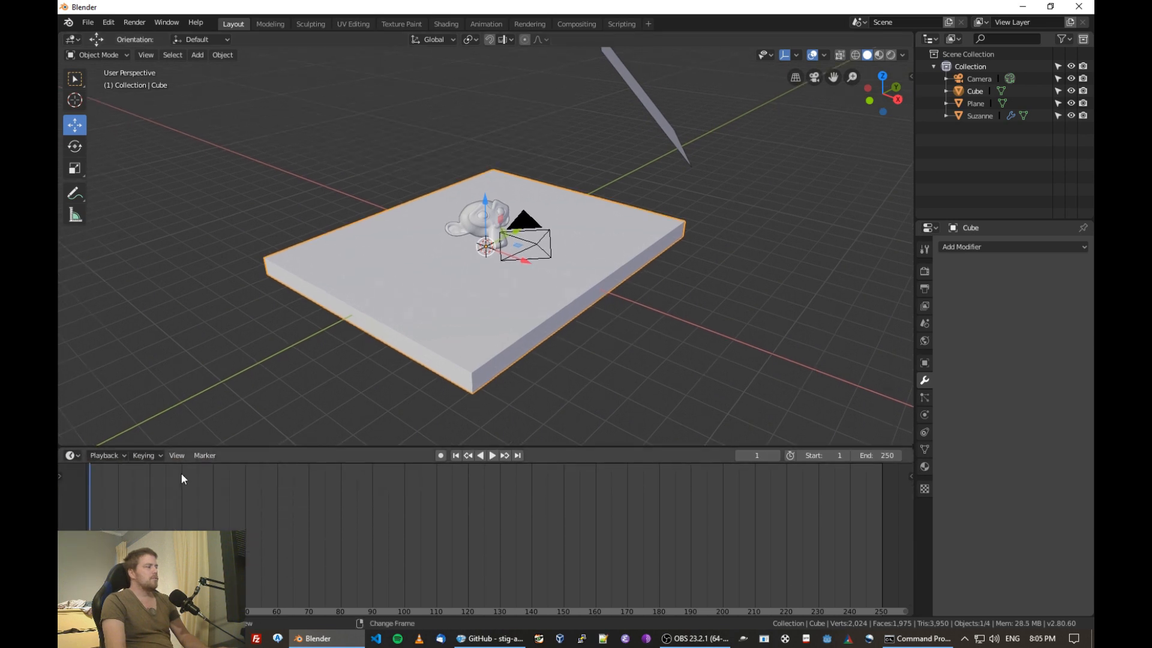
pyautogui.click(71, 456)
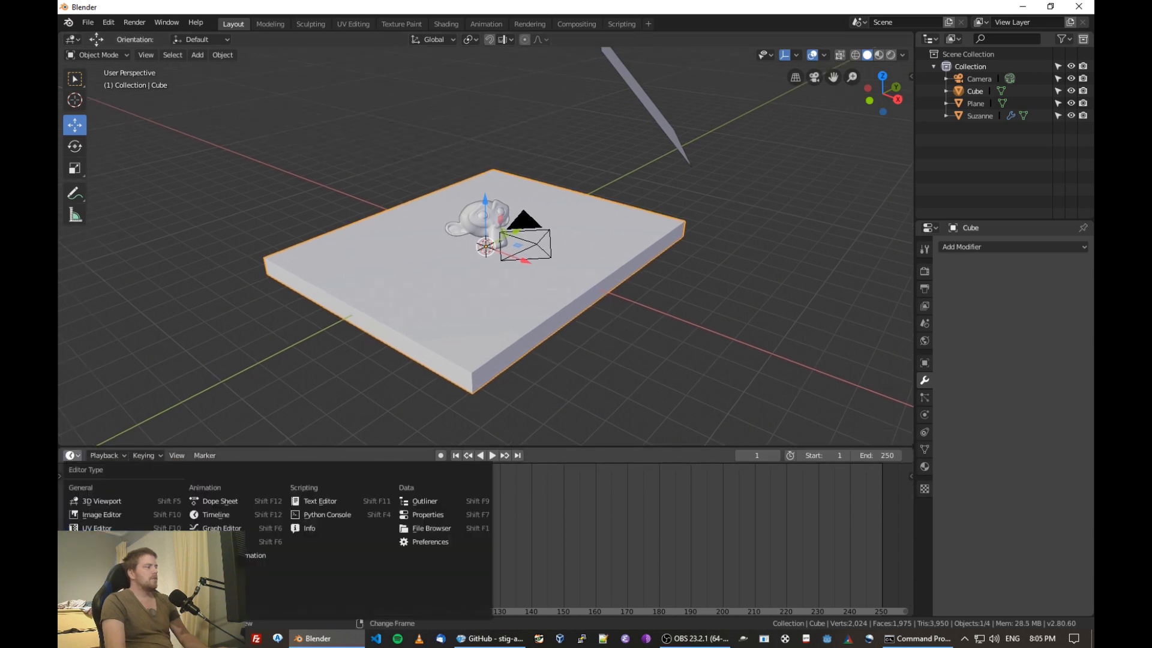
pyautogui.click(102, 541)
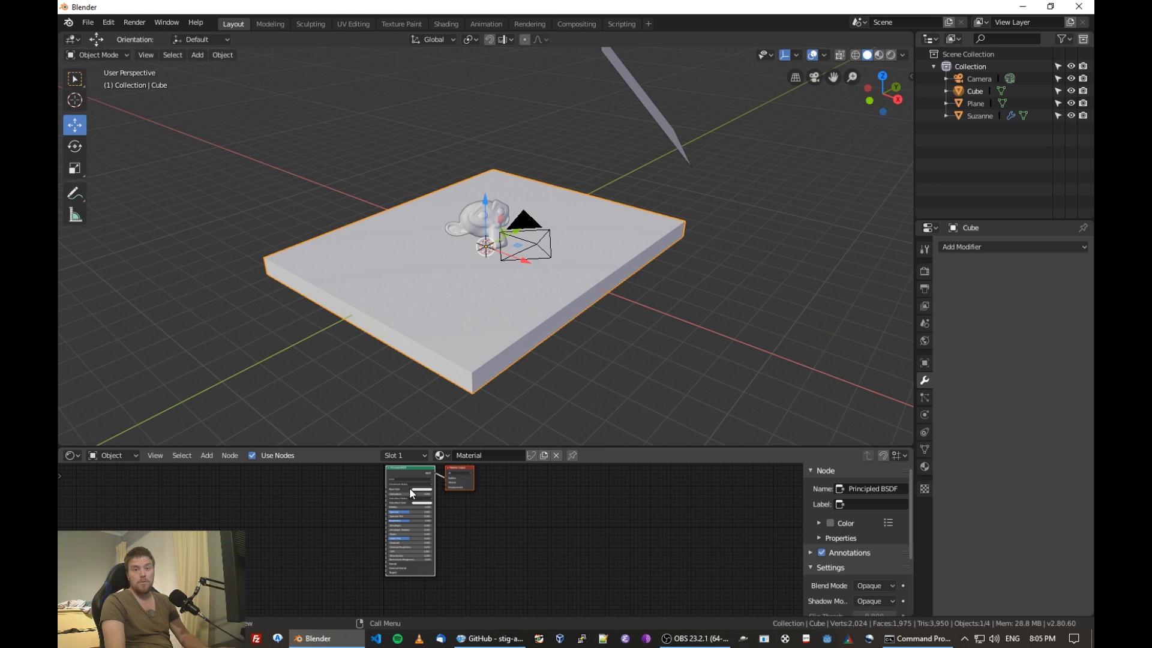
# - Delete the Principled BSDF node from the slab's material
pyautogui.moveTo(493, 517); pyautogui.dragTo(547, 528, button='middle')
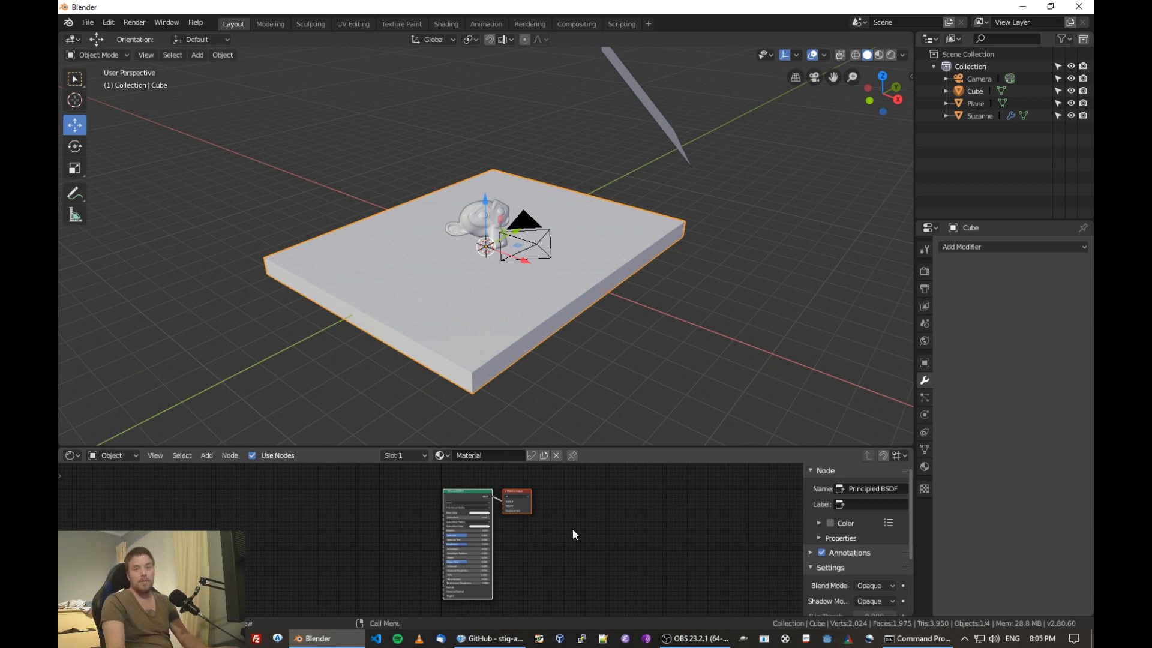
pyautogui.scroll(2, 572, 528)
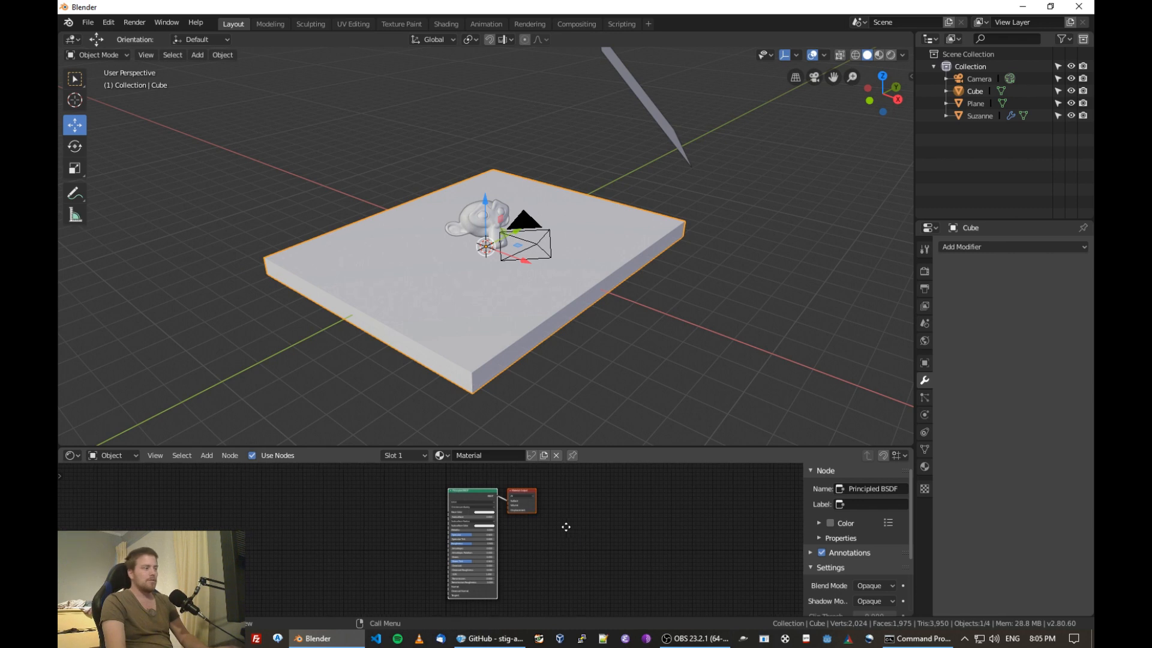
pyautogui.moveTo(564, 525); pyautogui.dragTo(535, 553, button='middle')
pyautogui.scroll(2, 556, 537)
pyautogui.click(475, 483)
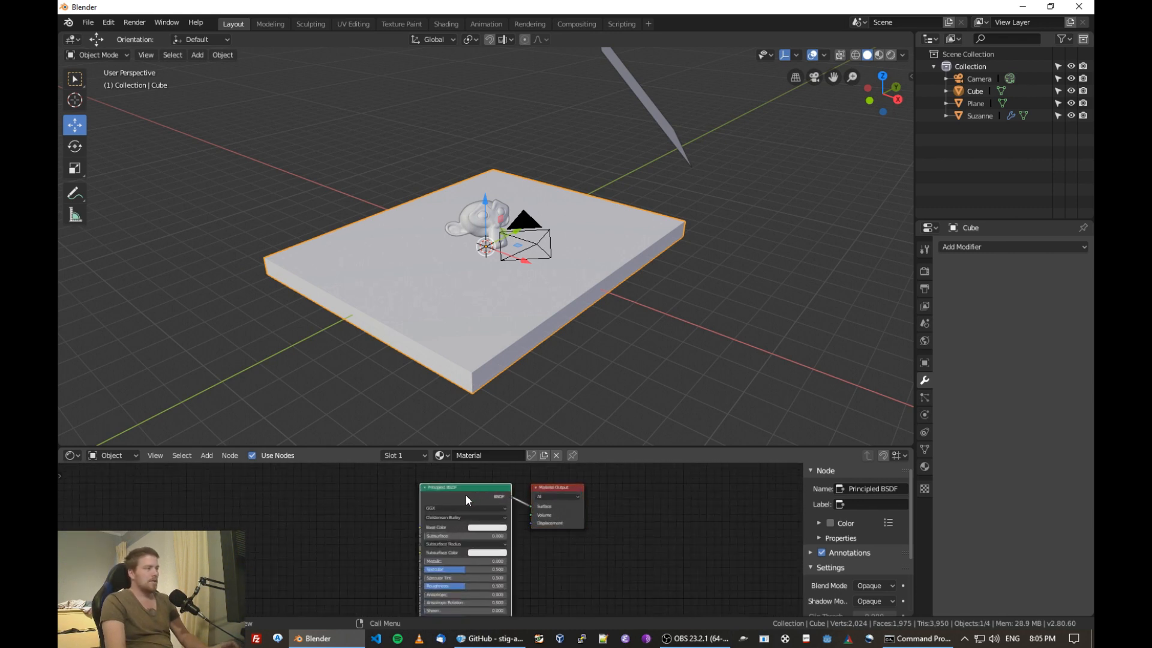
pyautogui.scroll(5, 463, 492)
pyautogui.moveTo(477, 480); pyautogui.dragTo(440, 505, button='middle')
pyautogui.press('x')
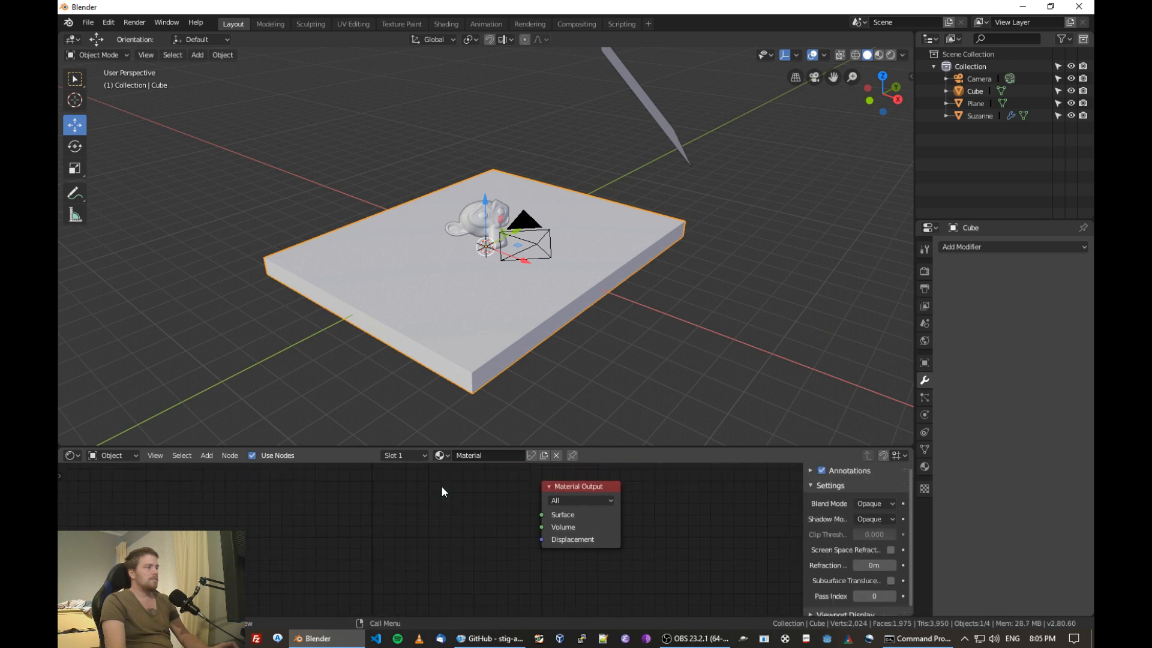
# - Add a Pbrt Matte node to the slab's material, connect it to the Material Output's Surface, and set its Kd colour to near-white
pyautogui.click(199, 456)
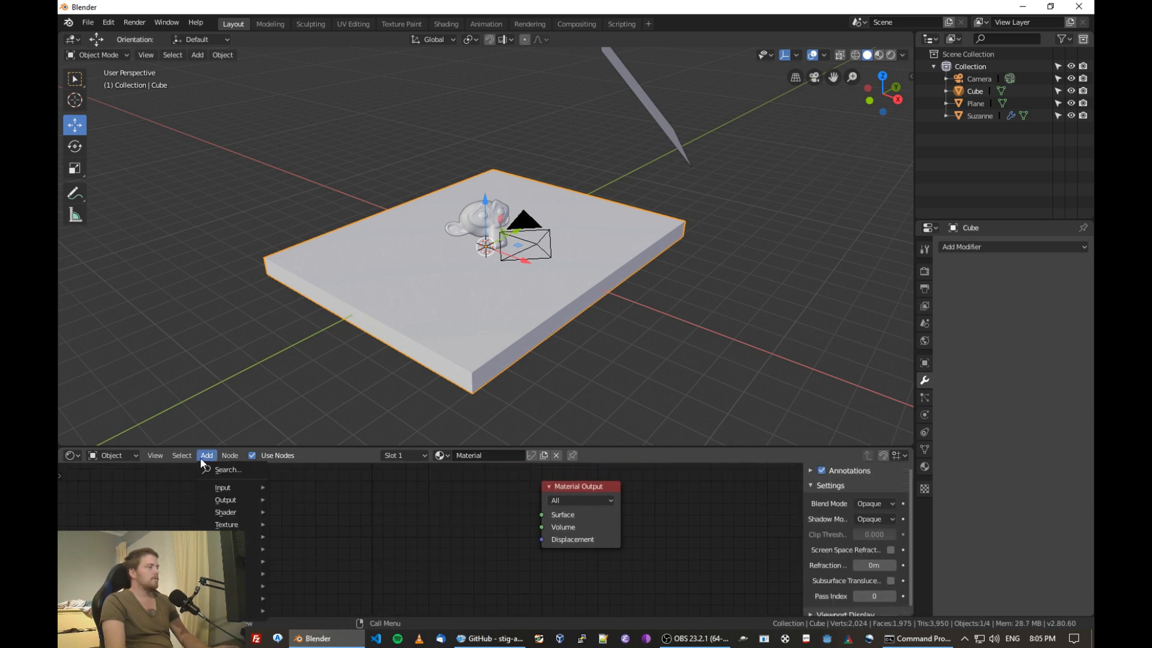
pyautogui.moveTo(254, 610)
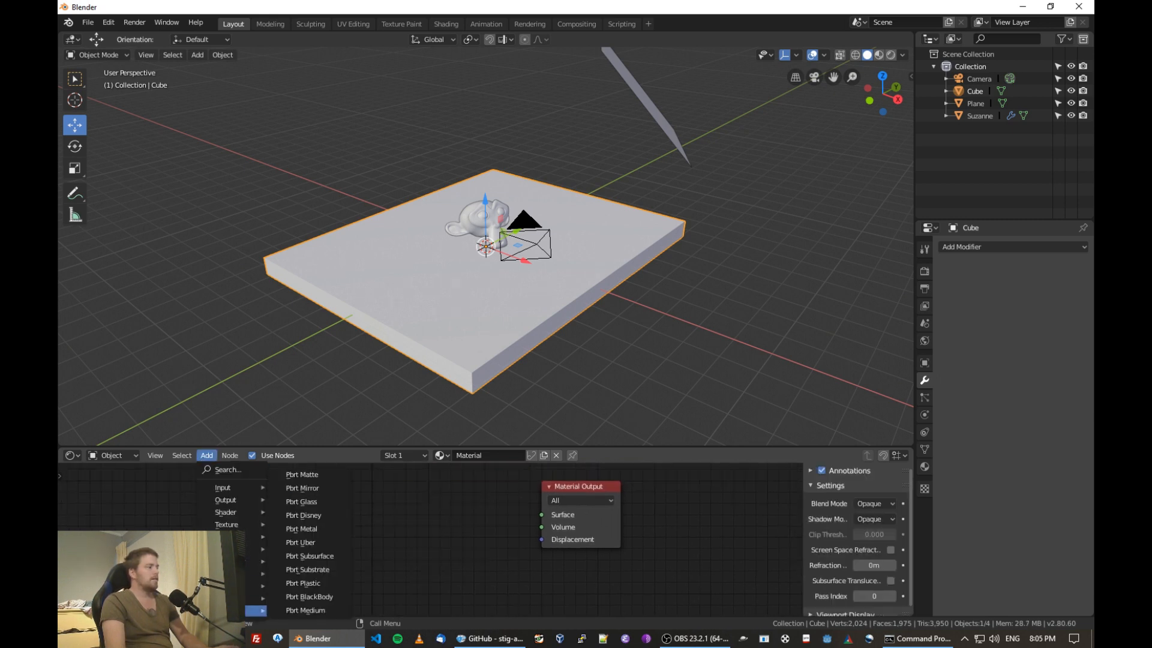
pyautogui.click(325, 477)
pyautogui.click(352, 502)
pyautogui.moveTo(430, 518); pyautogui.dragTo(541, 515)
pyautogui.click(408, 550)
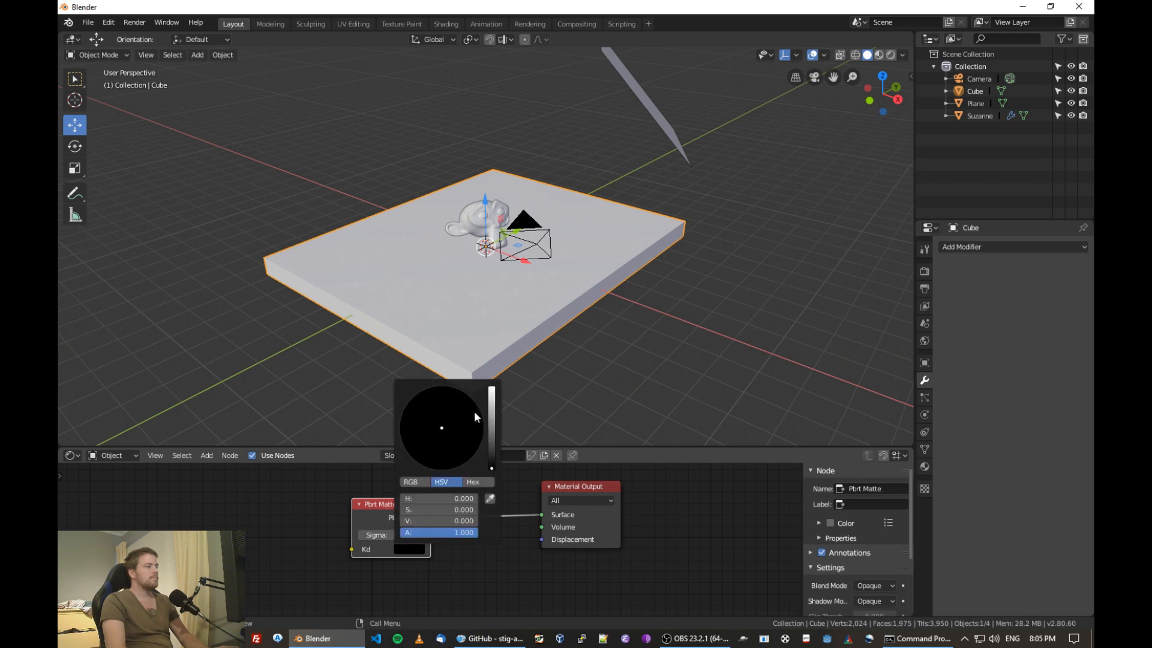
pyautogui.moveTo(493, 431); pyautogui.dragTo(492, 393)
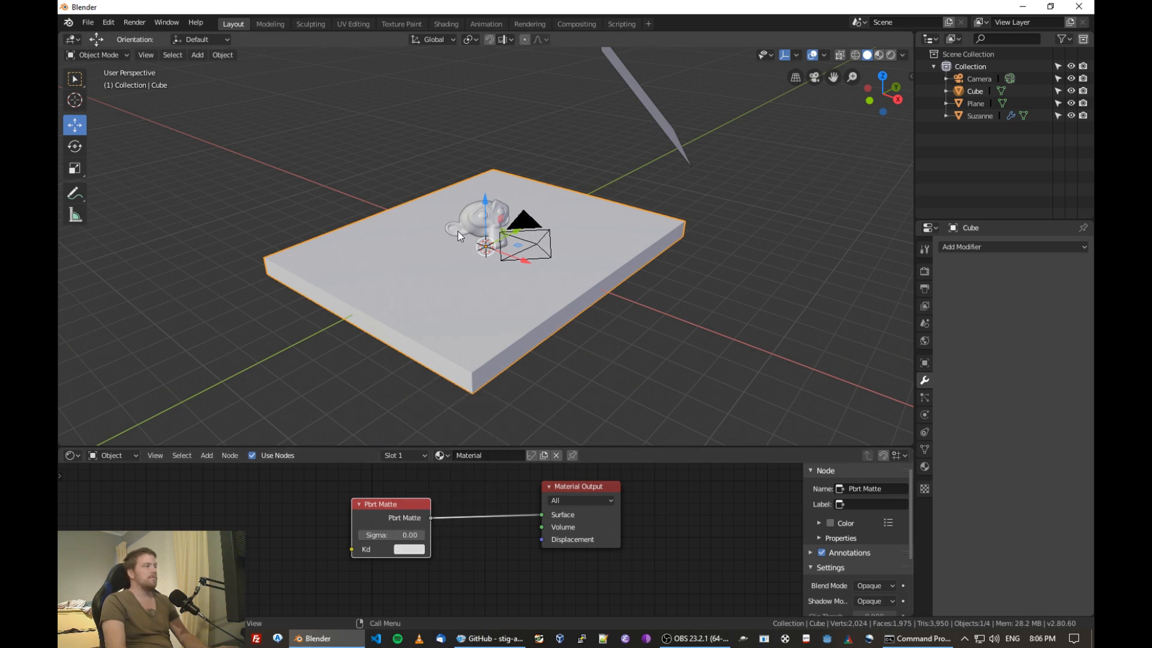
# - Create a new material for the monkey and delete its Principled BSDF node
pyautogui.click(471, 218)
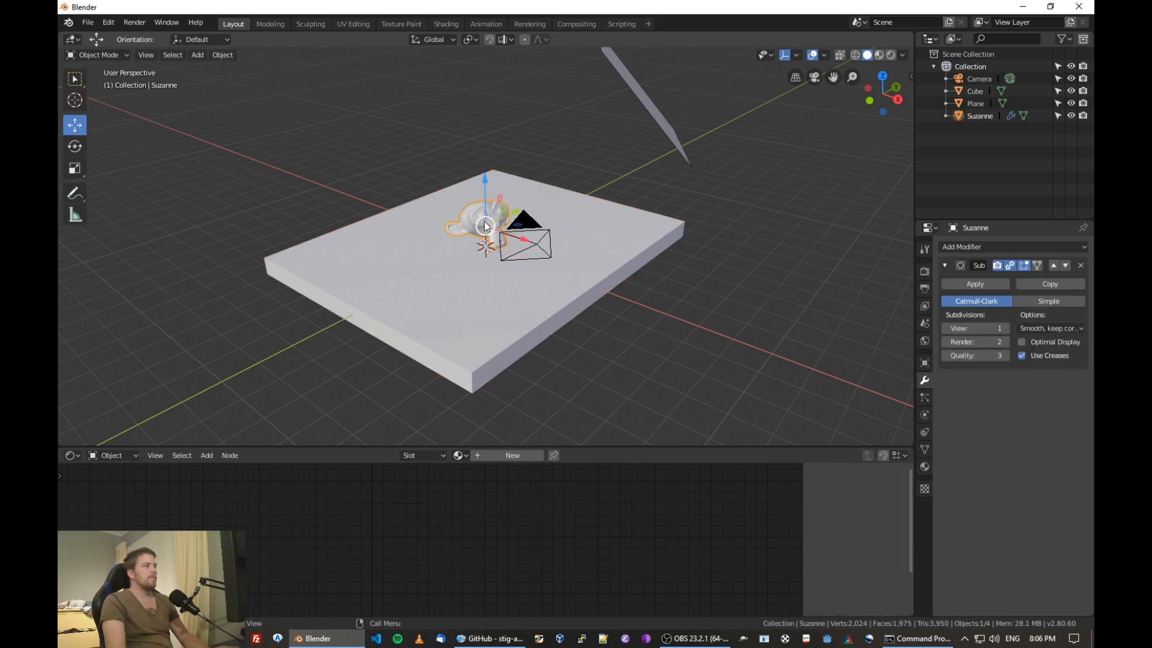
pyautogui.click(523, 455)
pyautogui.press('x')
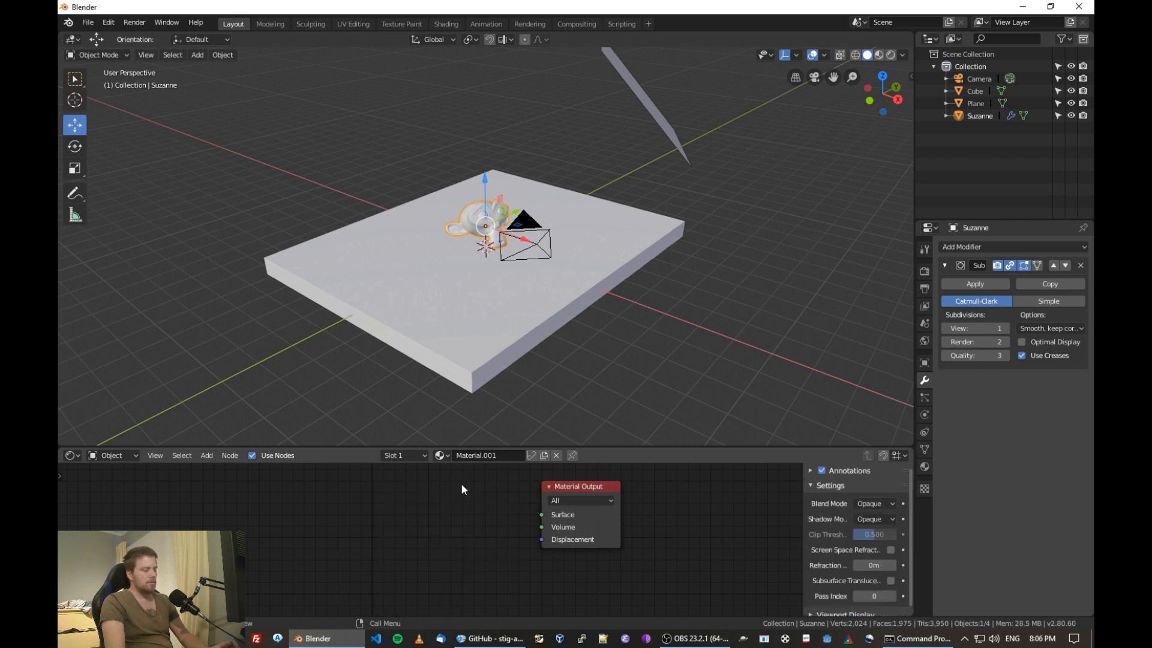
# - Add a Pbrt Metal node to the monkey's material and connect it to the Material Output's Surface
pyautogui.click(206, 455)
pyautogui.moveTo(251, 600)
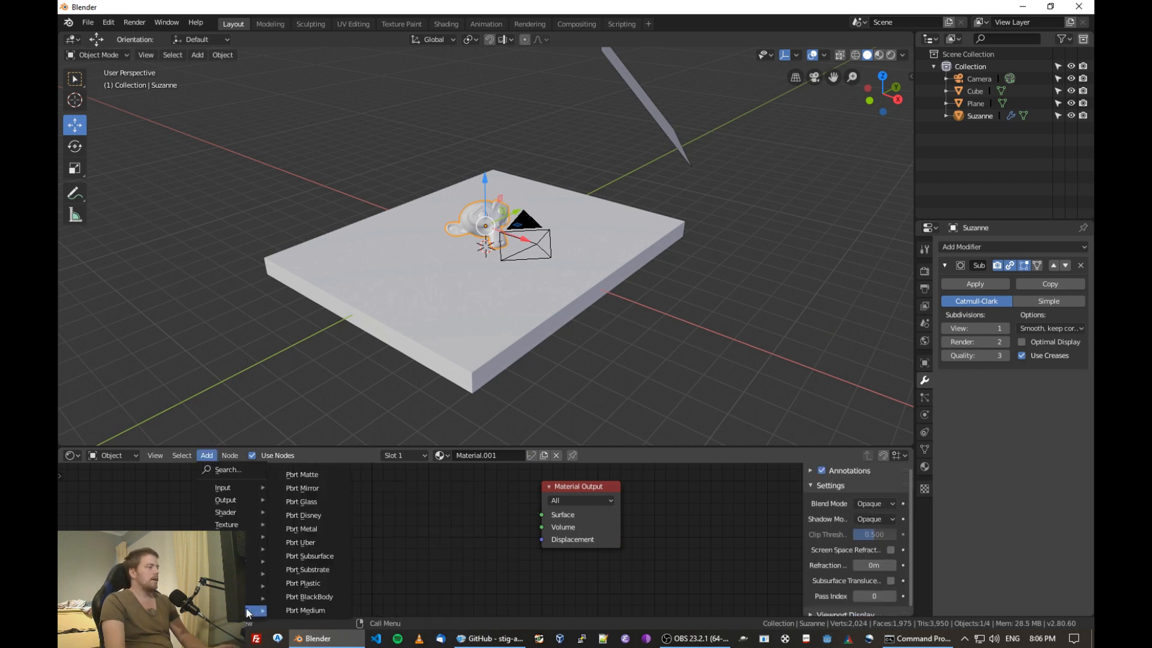
pyautogui.click(319, 527)
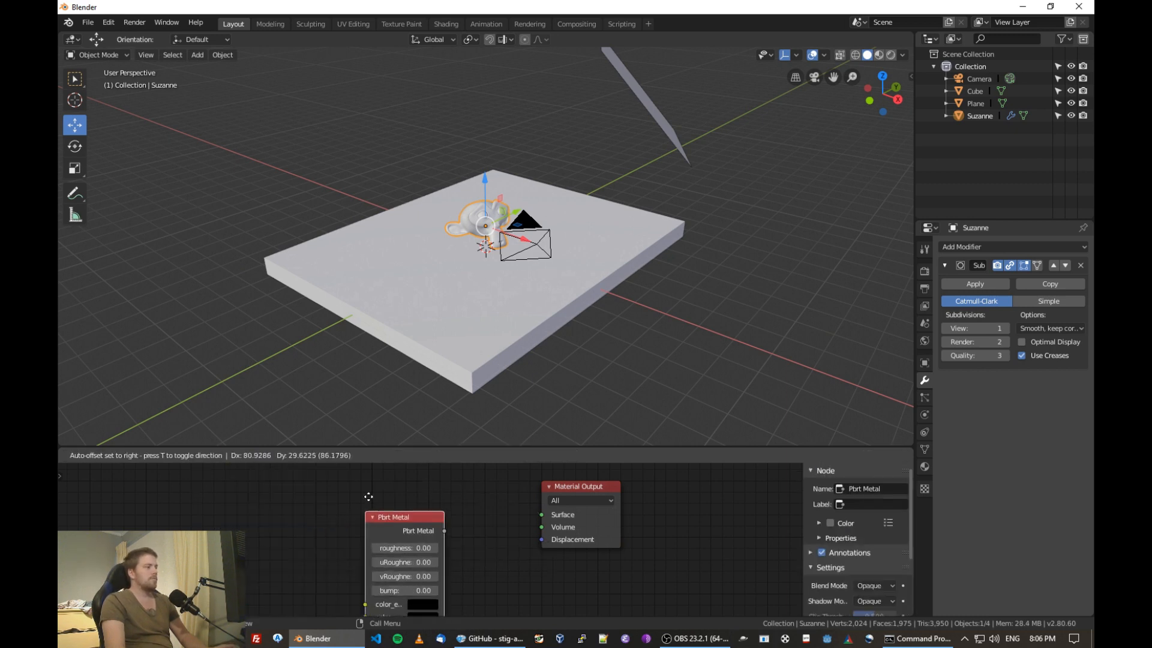
pyautogui.moveTo(454, 494); pyautogui.dragTo(541, 515)
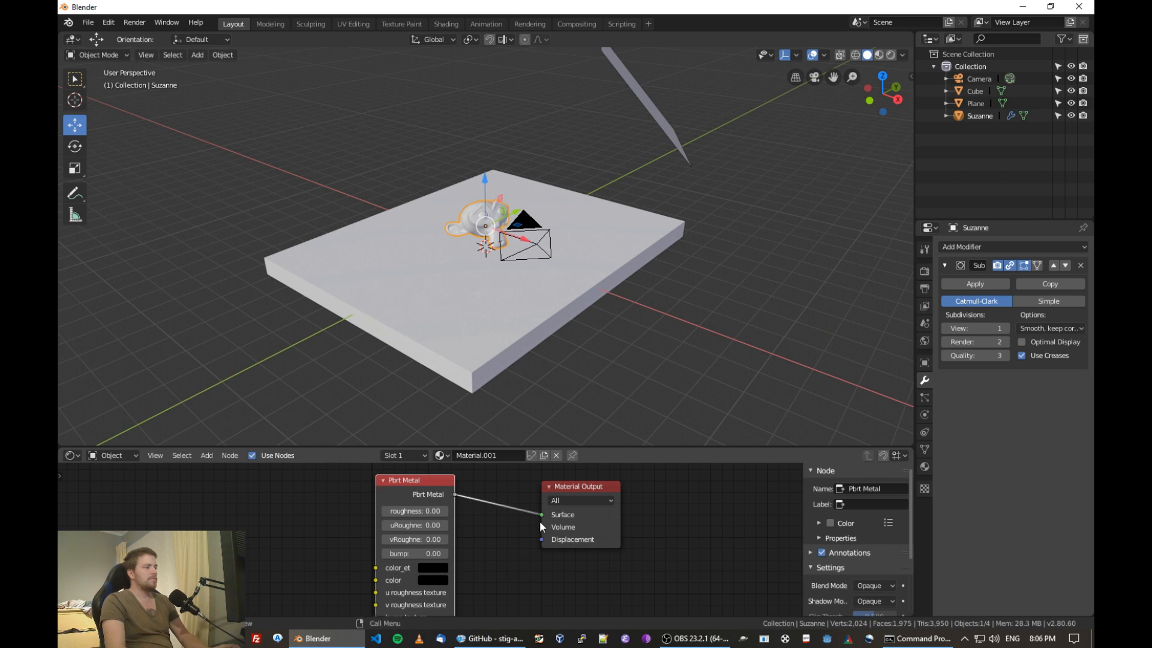
# - Set the Pbrt Metal node's color_et to pink (about H 0.862, S 0.373, V 0.918) and its color to green
pyautogui.moveTo(519, 546); pyautogui.dragTo(519, 510, button='middle')
pyautogui.click(433, 530)
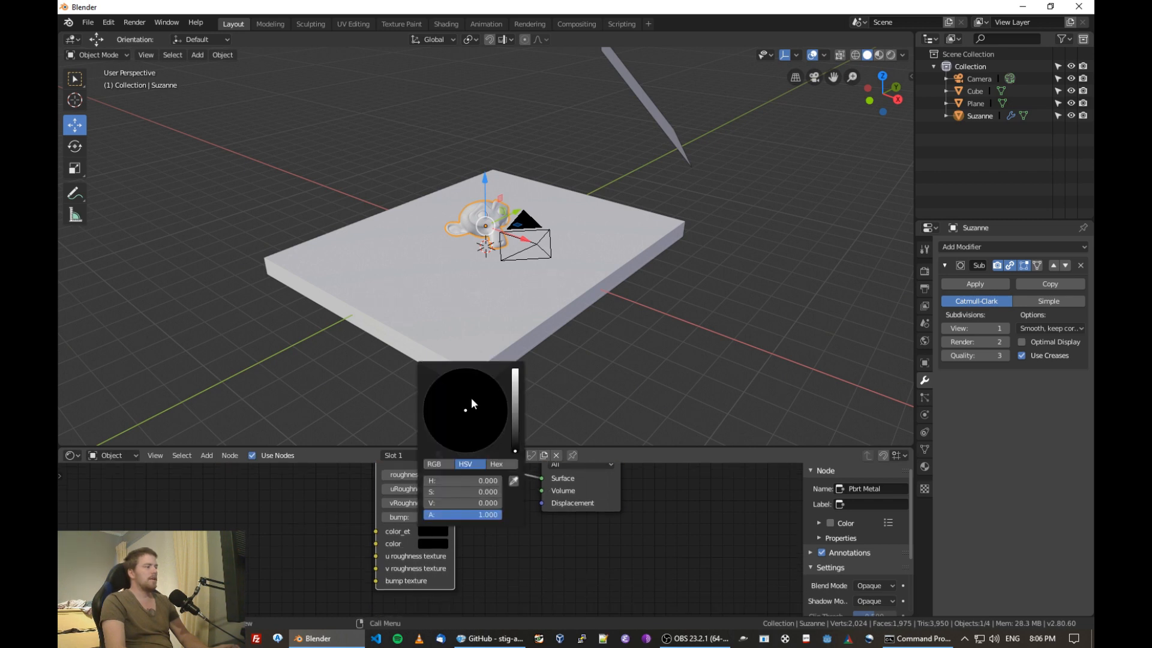
pyautogui.moveTo(514, 423)
pyautogui.mouseDown()
pyautogui.moveTo(514, 374)
pyautogui.moveTo(478, 421)
pyautogui.mouseUp()
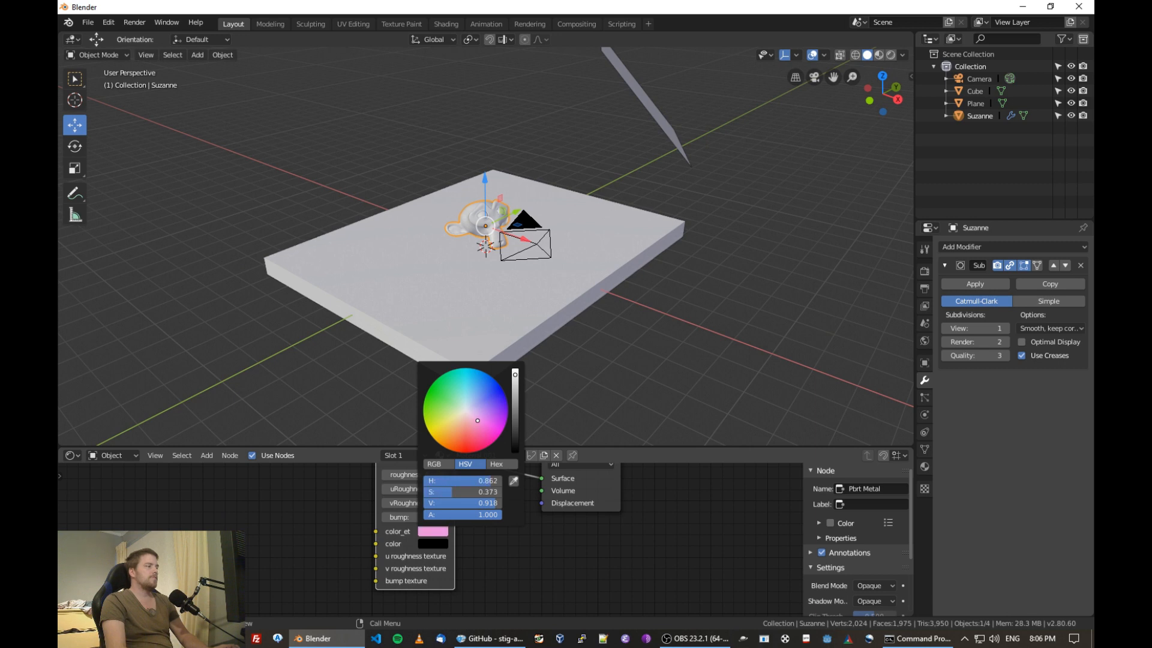
pyautogui.click(423, 543)
pyautogui.moveTo(515, 447); pyautogui.dragTo(516, 391)
pyautogui.moveTo(465, 422); pyautogui.dragTo(442, 405)
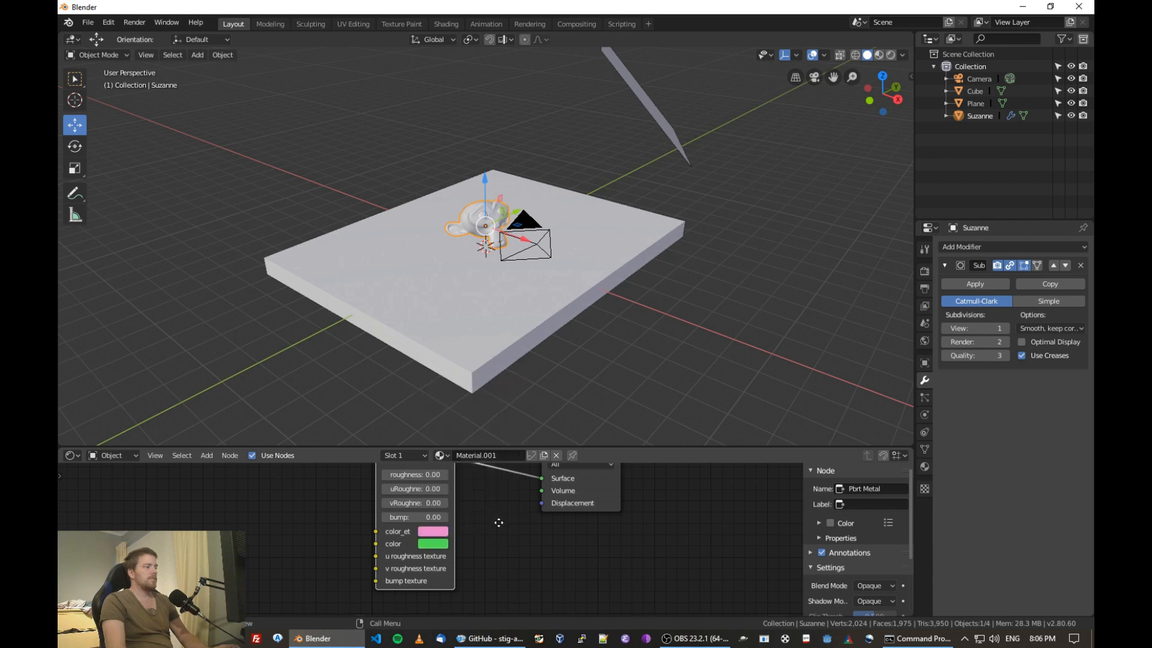
# - Move the Pbrt Metal node closer to the Material Output node
pyautogui.moveTo(498, 520); pyautogui.dragTo(503, 564, button='middle')
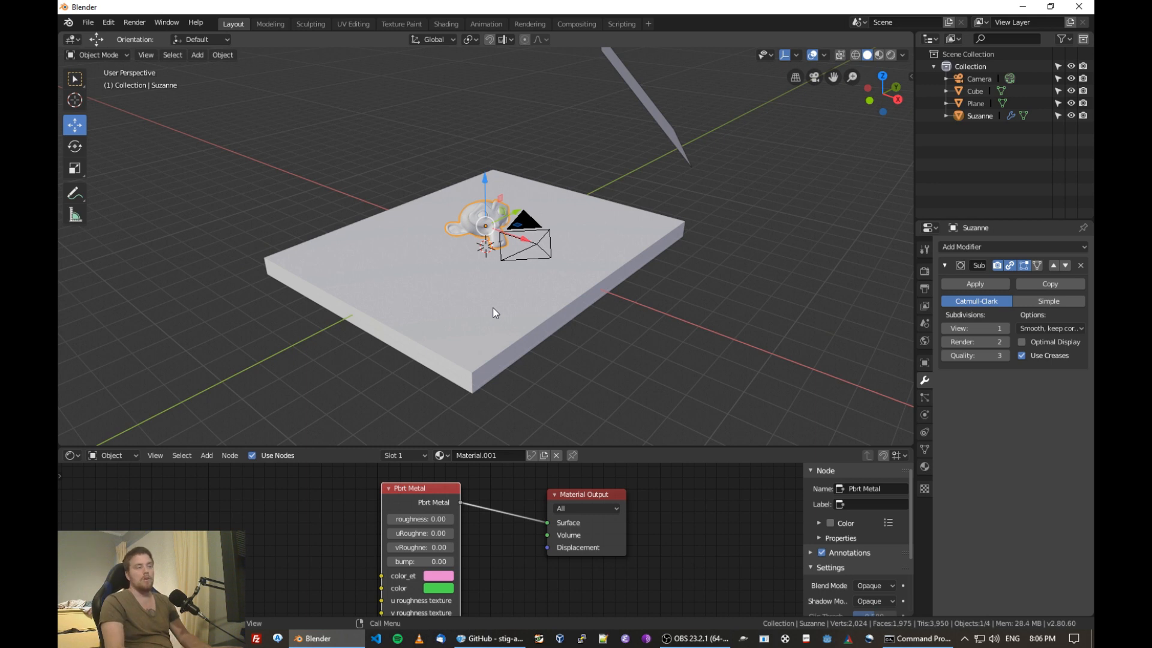
pyautogui.moveTo(444, 487); pyautogui.dragTo(476, 489)
pyautogui.scroll(-1, 665, 499)
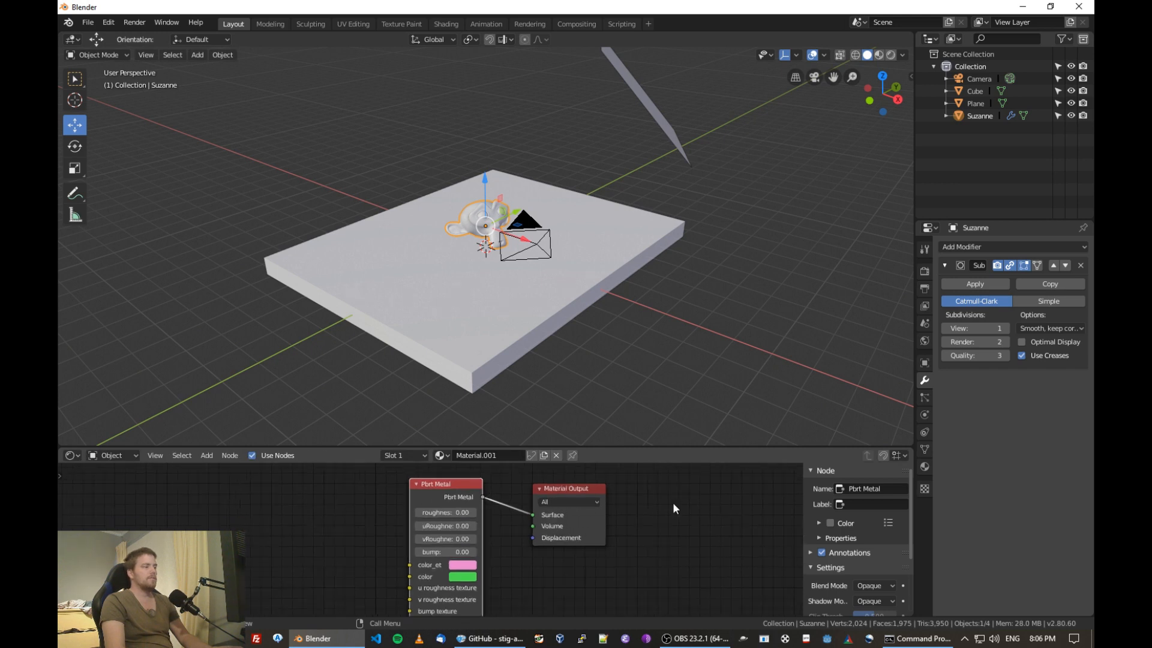
# - Create a new material for the tilted plane and delete its Principled BSDF node
pyautogui.click(666, 129)
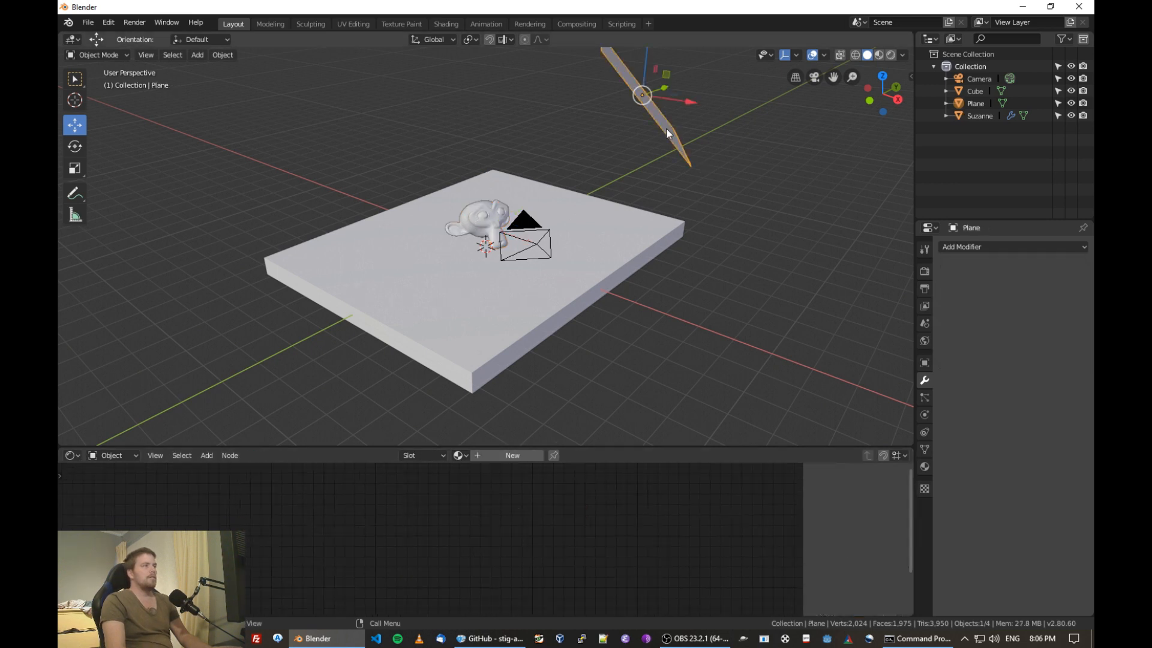
pyautogui.click(502, 455)
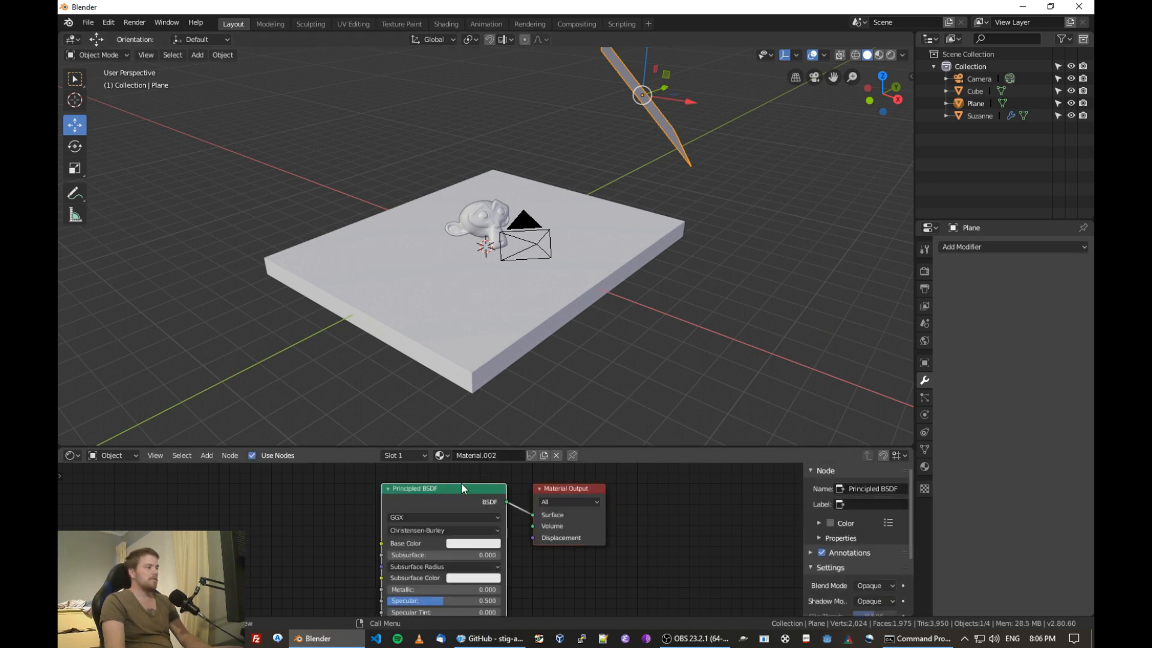
pyautogui.moveTo(446, 487); pyautogui.dragTo(444, 483)
pyautogui.press('x')
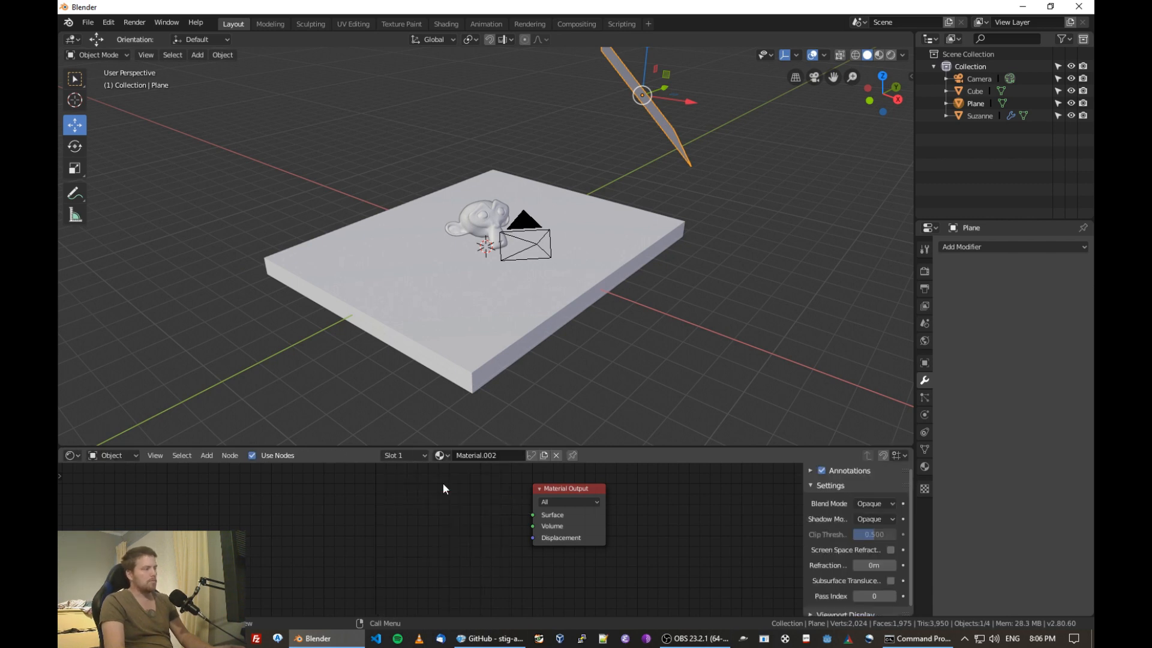
# - Add a Pbrt BlackBody node to the plane's material, connect it to the Material Output's Surface, and place it close to the output
pyautogui.click(203, 456)
pyautogui.moveTo(263, 610)
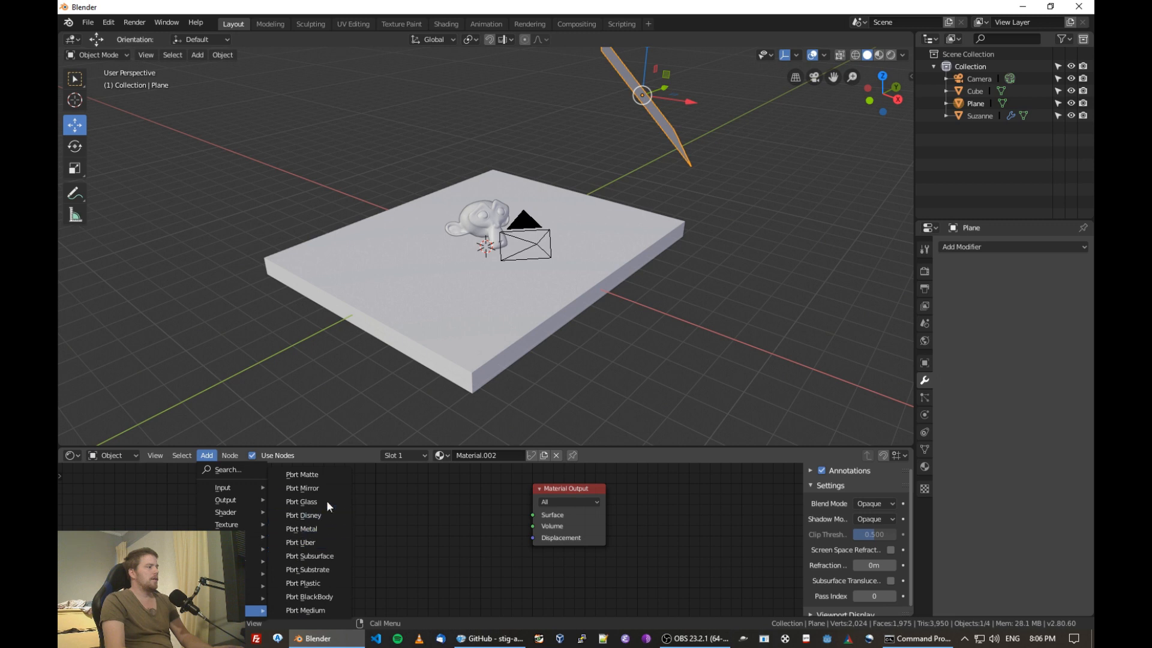
pyautogui.click(333, 597)
pyautogui.click(375, 481)
pyautogui.moveTo(449, 512); pyautogui.dragTo(531, 515)
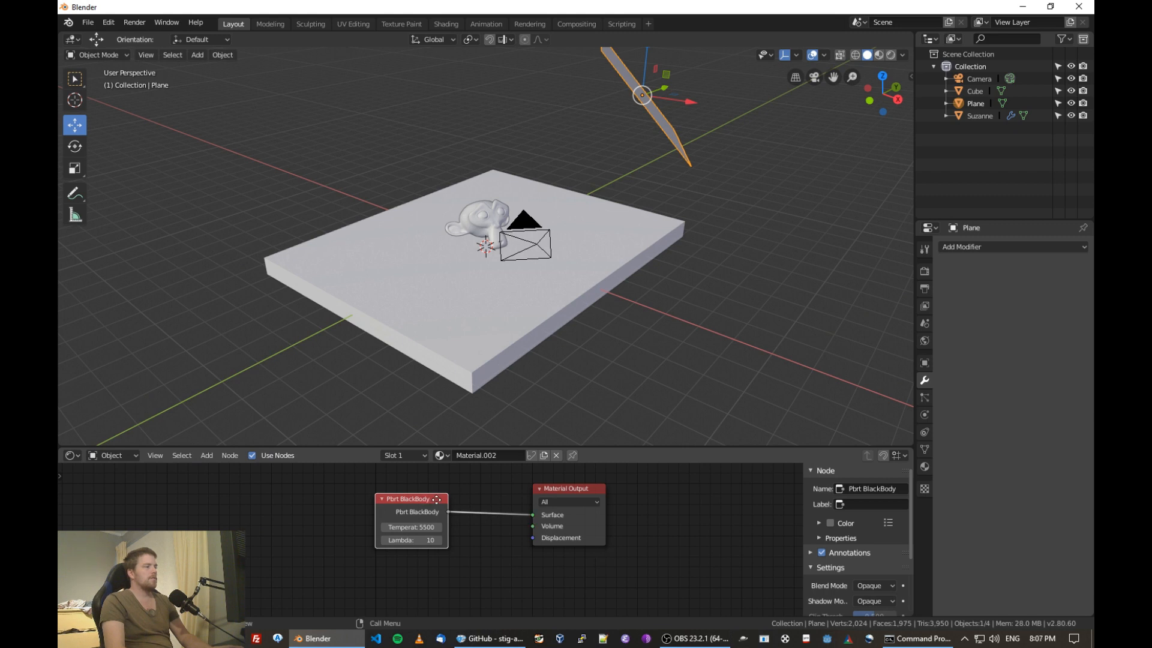
pyautogui.moveTo(437, 500); pyautogui.dragTo(492, 516)
# - Check the Pbrt materials of the monkey, the slab and the tilted plane, and look through the camera
pyautogui.moveTo(586, 329); pyautogui.dragTo(551, 264, button='middle')
pyautogui.click(487, 218)
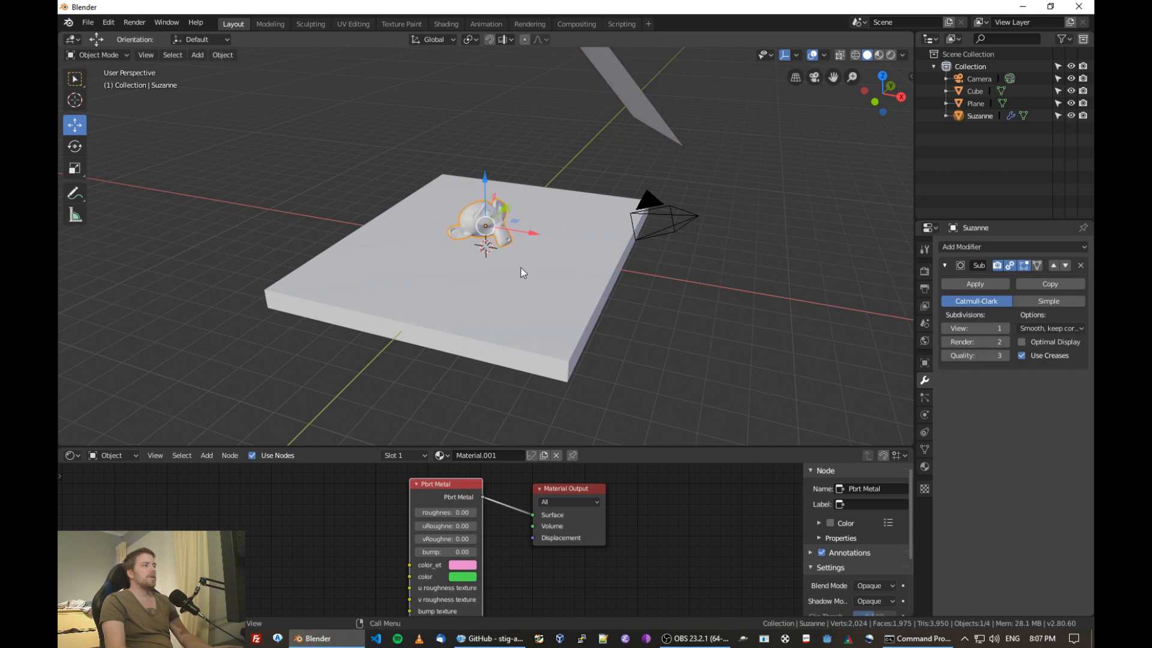
pyautogui.click(521, 272)
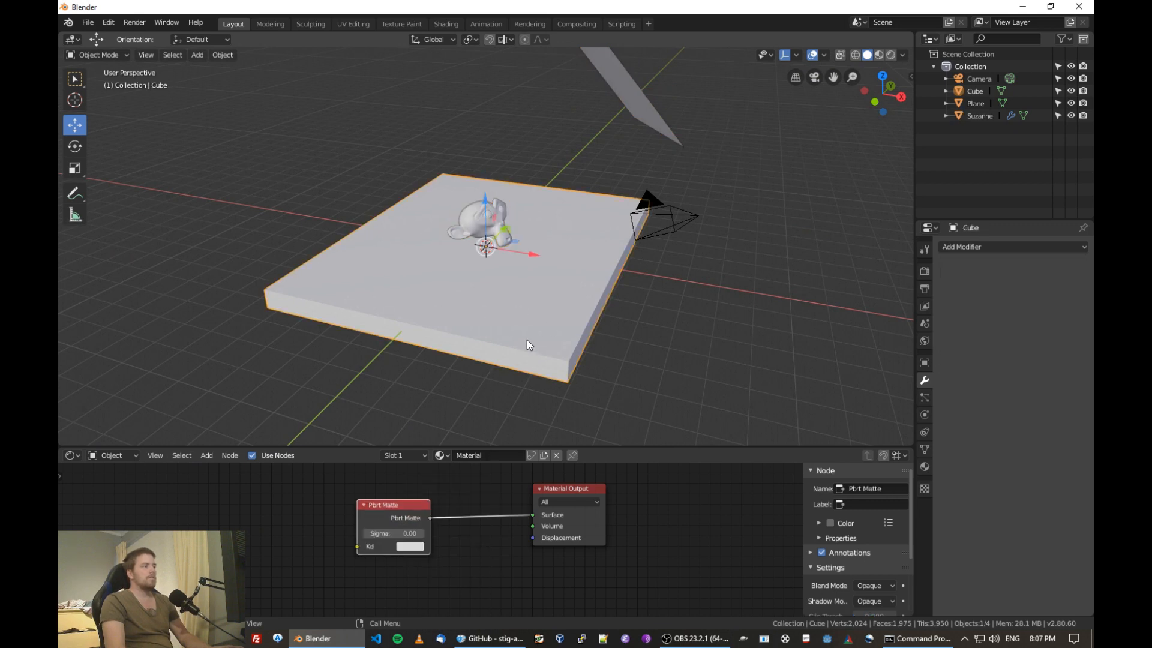
pyautogui.click(636, 97)
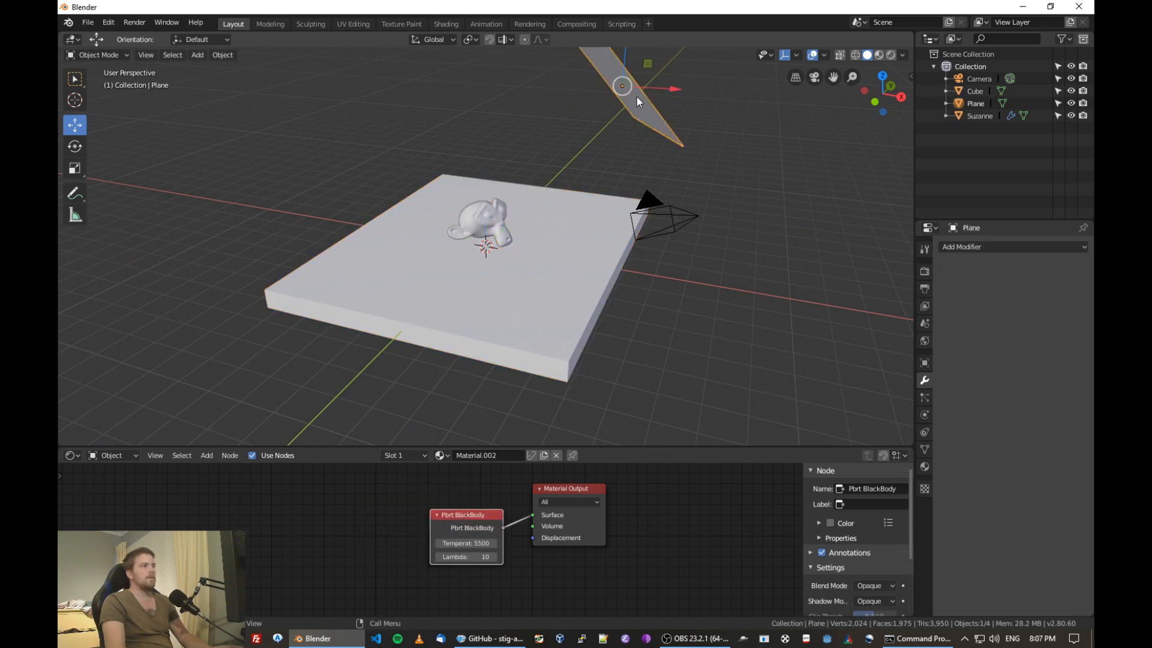
pyautogui.click(682, 223)
pyautogui.moveTo(682, 224); pyautogui.dragTo(682, 277, button='middle')
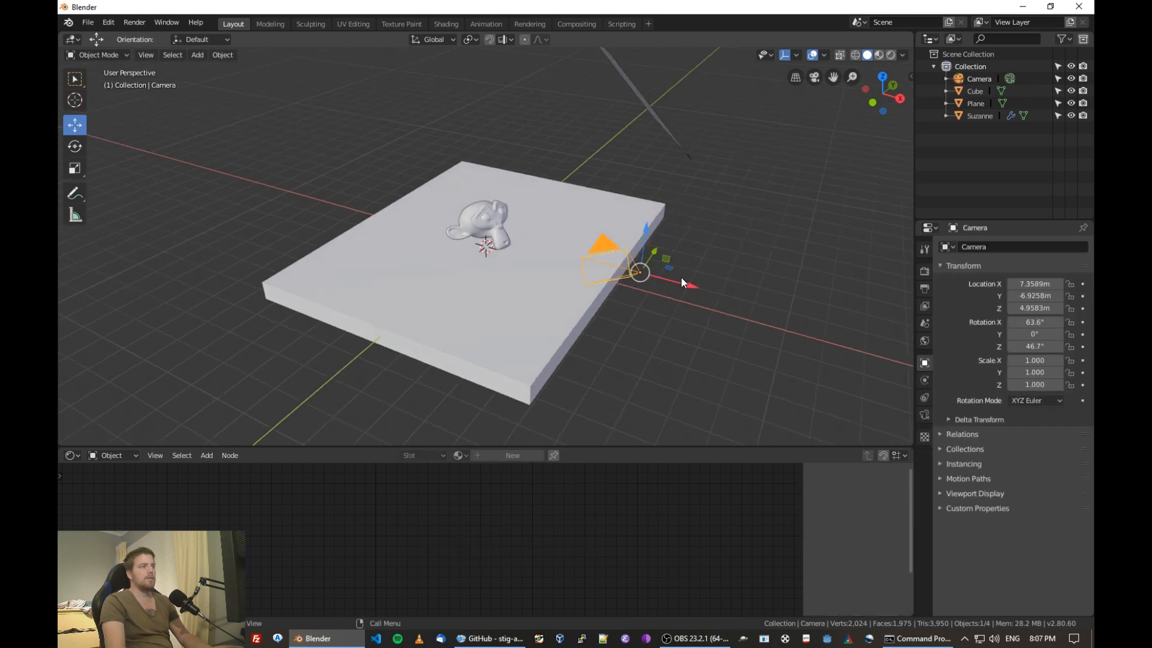
pyautogui.press('KP_0')
pyautogui.press('KP_0')
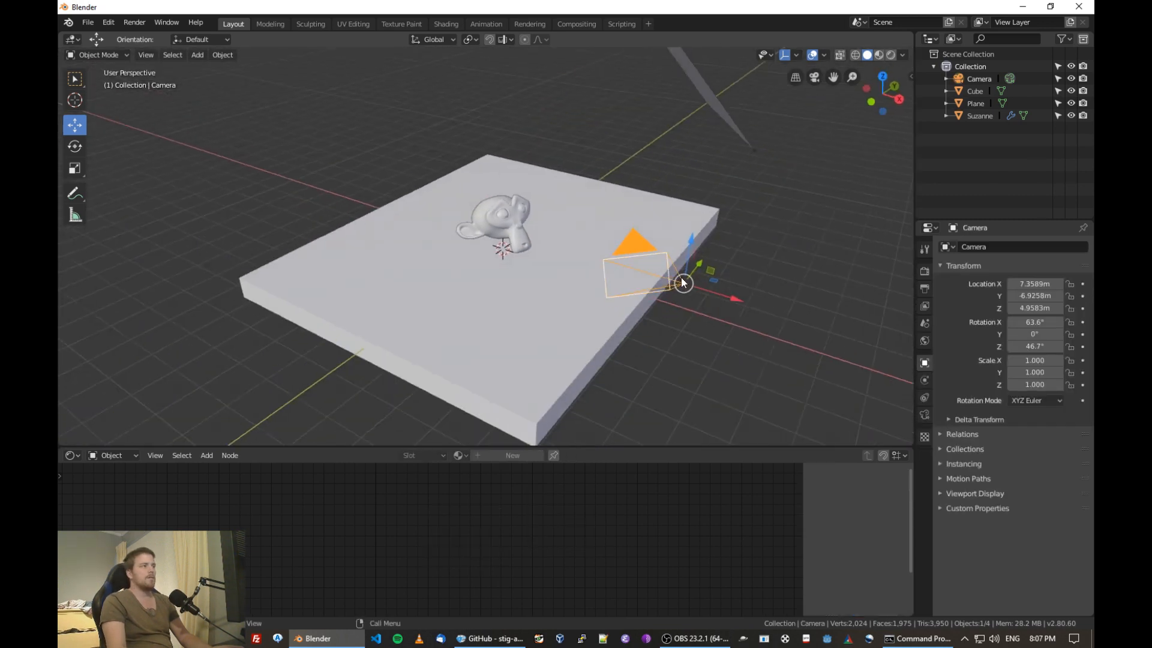
pyautogui.click(695, 351)
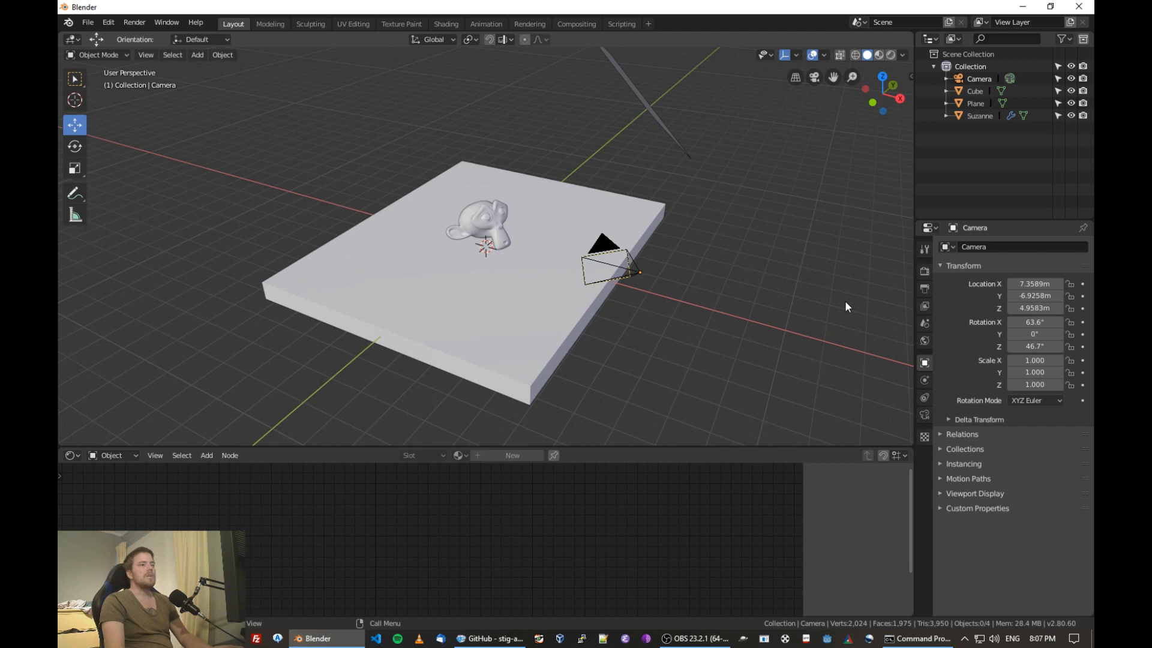
# - Set the output folder in the PBRT Render settings to C:\tmp\pbrt_render_sample\ with Relative Path disabled
pyautogui.click(924, 271)
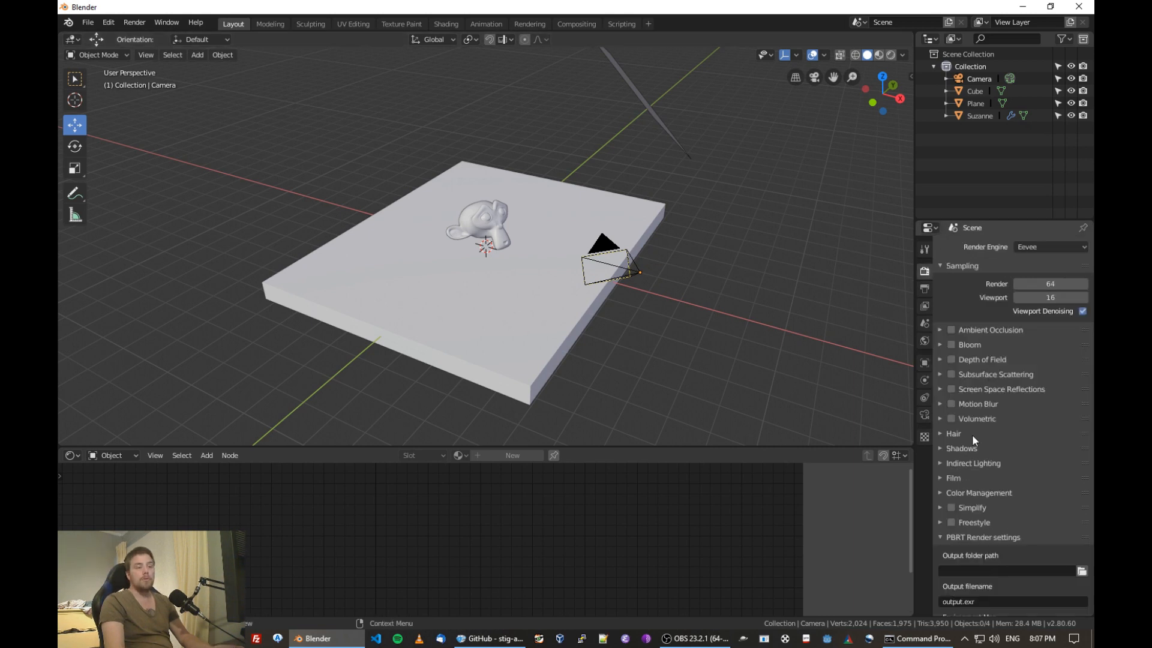
pyautogui.scroll(-5, 971, 434)
pyautogui.scroll(5, 1017, 372)
pyautogui.scroll(-8, 1018, 372)
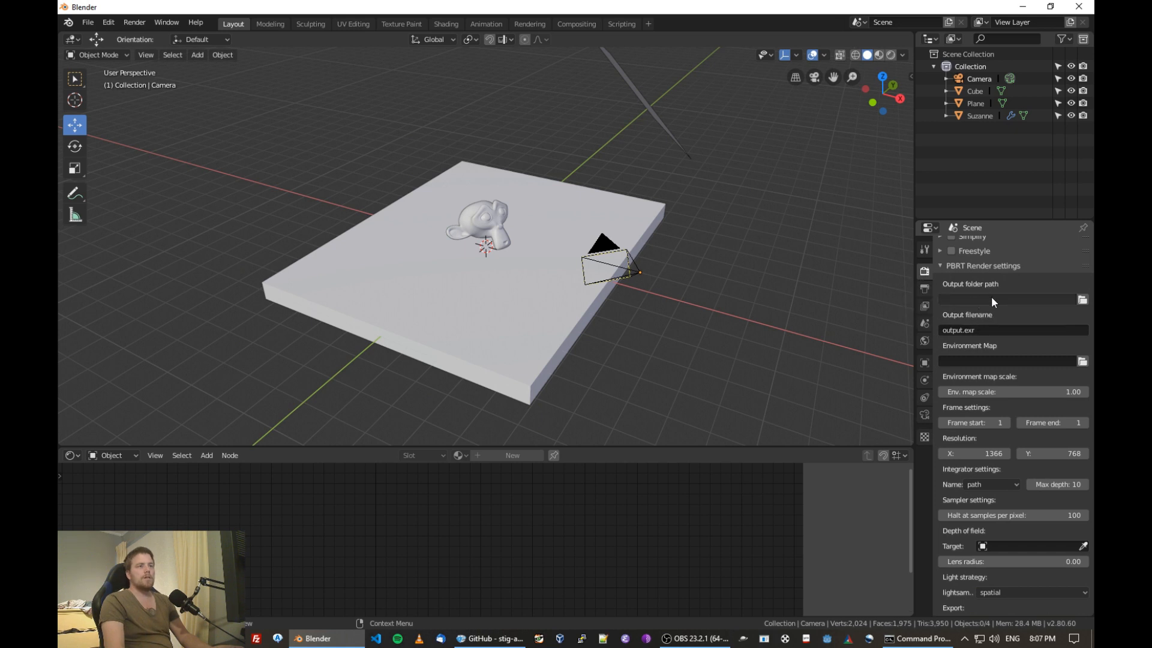
pyautogui.click(1083, 300)
pyautogui.click(224, 85)
pyautogui.click(224, 85)
pyautogui.click(243, 272)
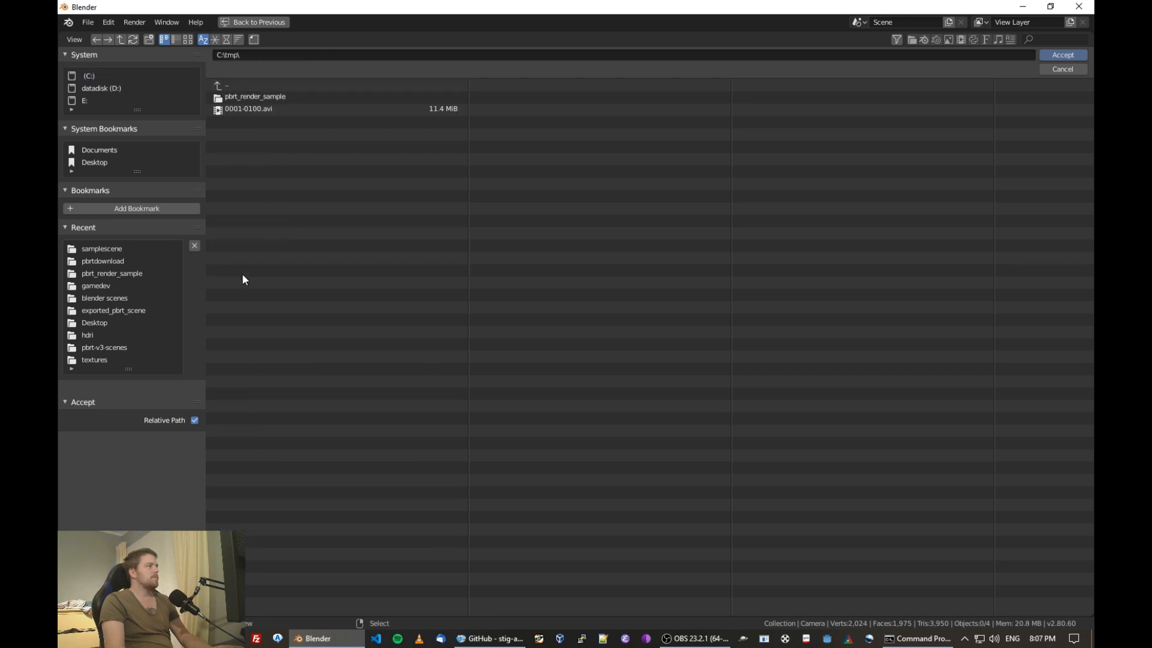
pyautogui.click(267, 98)
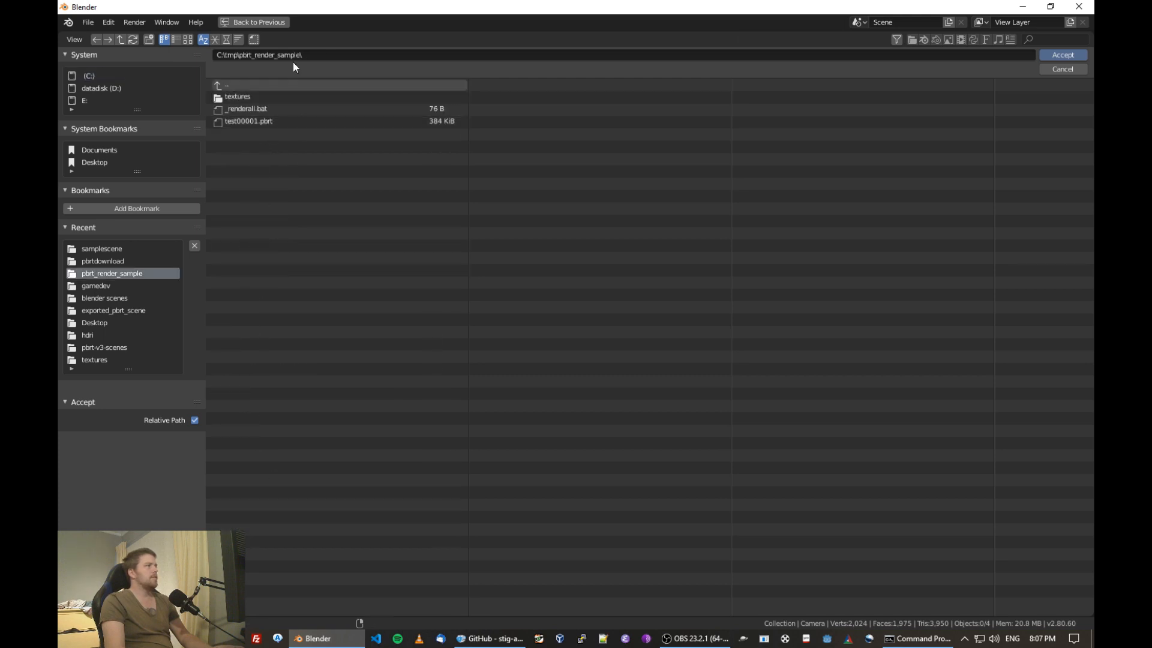
pyautogui.click(194, 420)
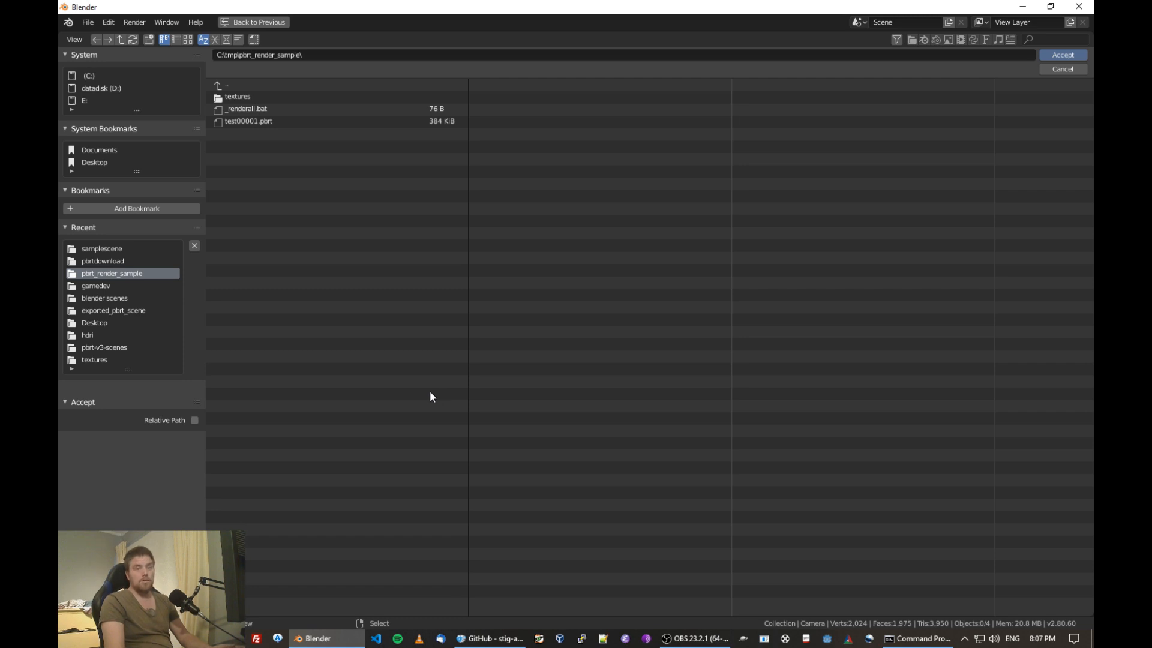
pyautogui.click(1057, 55)
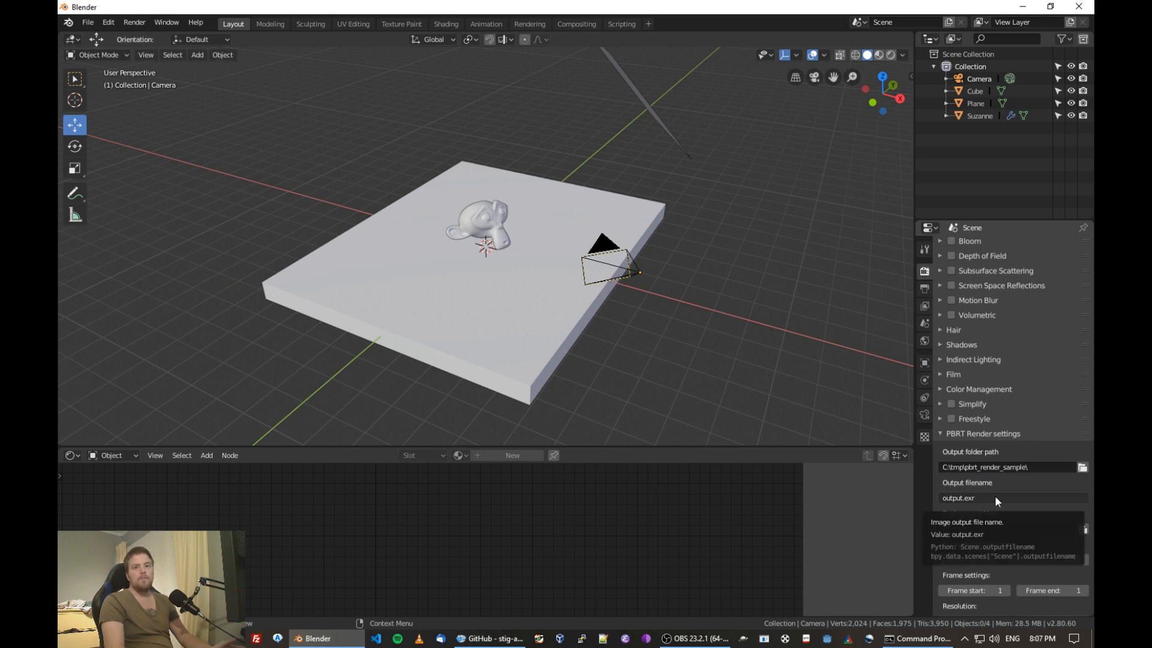
# - Try to export the scene from the PBRT Render settings with the camera as the active object
pyautogui.scroll(-3, 934, 480)
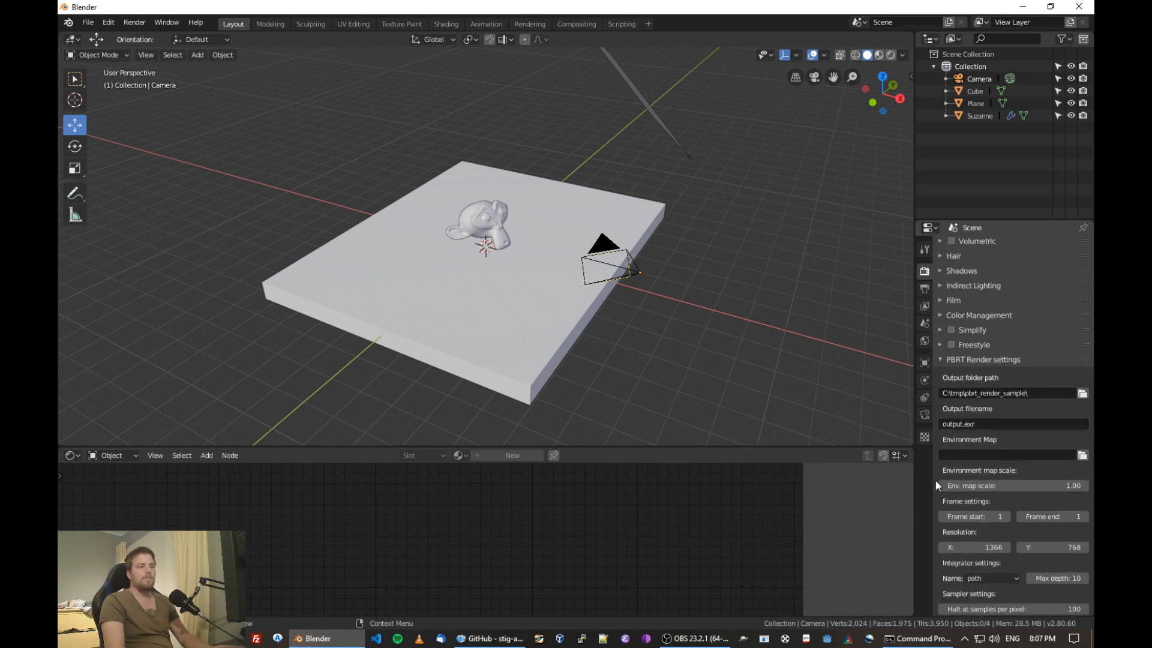
pyautogui.scroll(-2, 1020, 502)
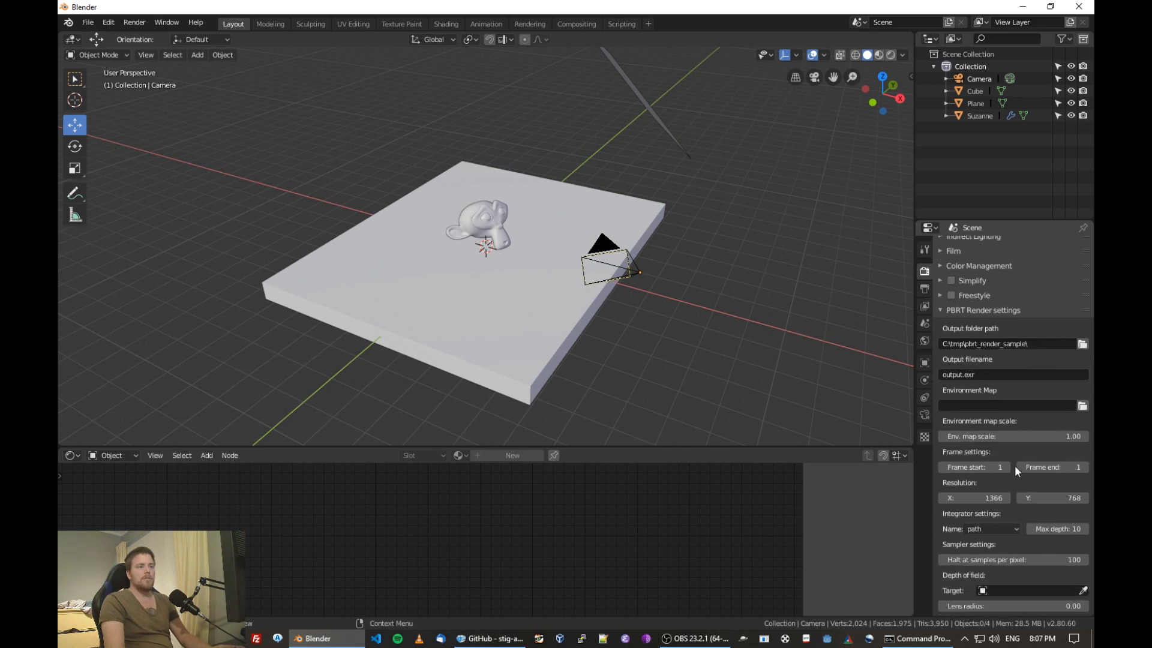
pyautogui.scroll(-3, 1015, 498)
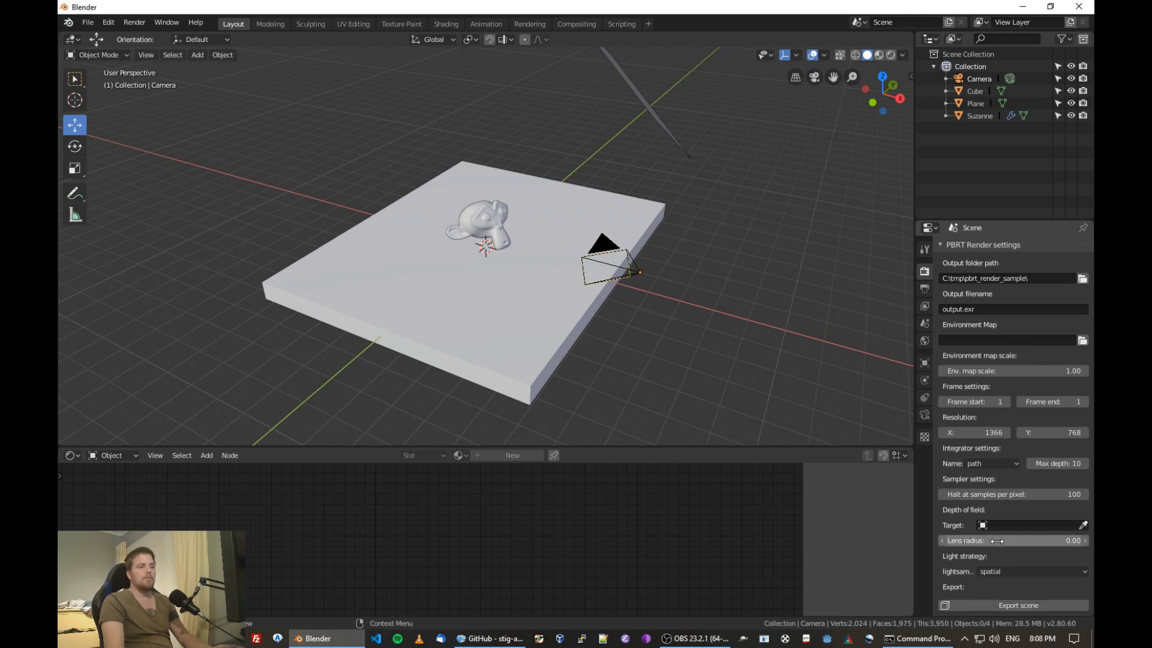
pyautogui.click(1008, 605)
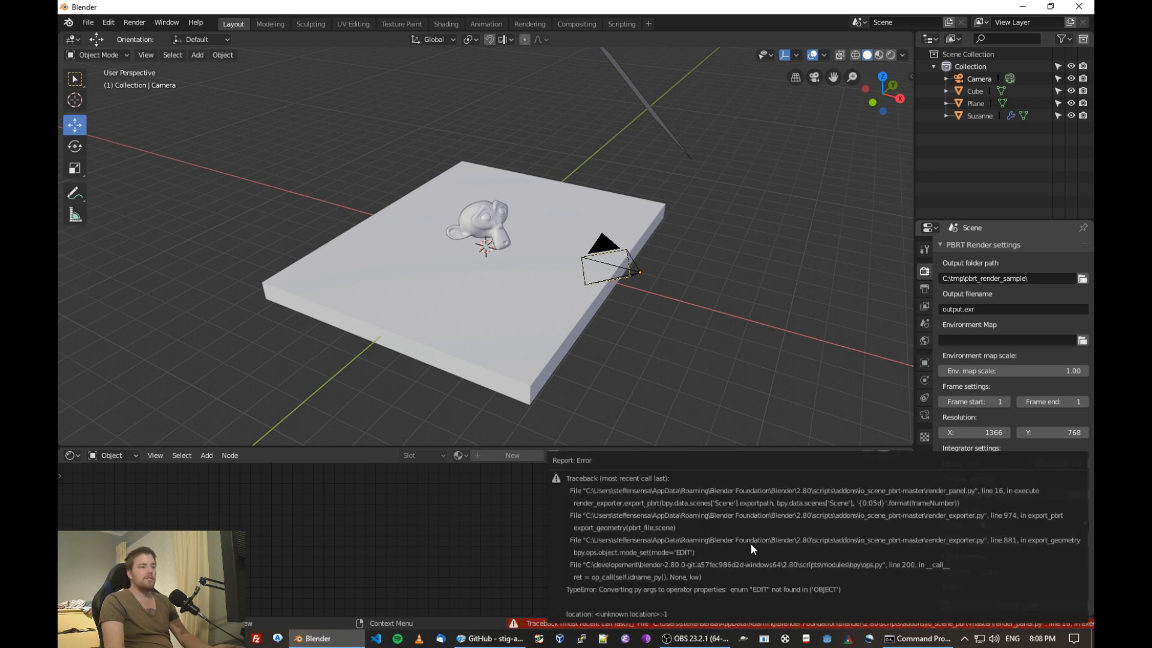
pyautogui.click(1002, 601)
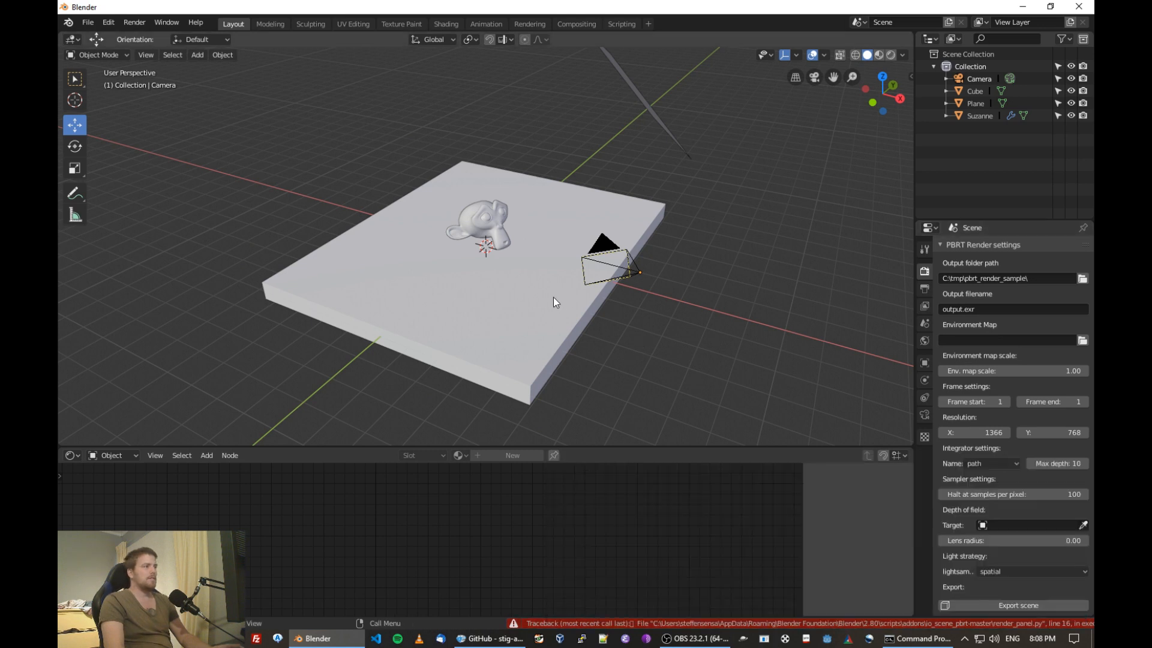
# - Make the monkey the active object and export the scene to PBRT, repeating the export with nothing selected
pyautogui.click(477, 213)
pyautogui.click(1020, 606)
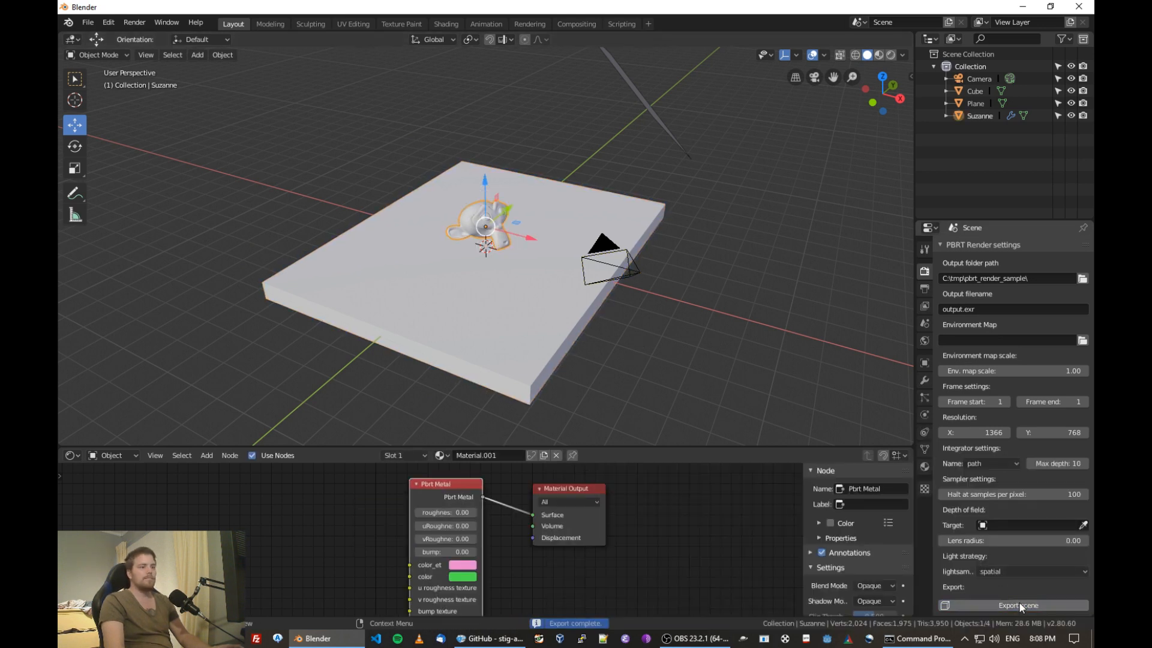
pyautogui.click(626, 328)
pyautogui.click(998, 602)
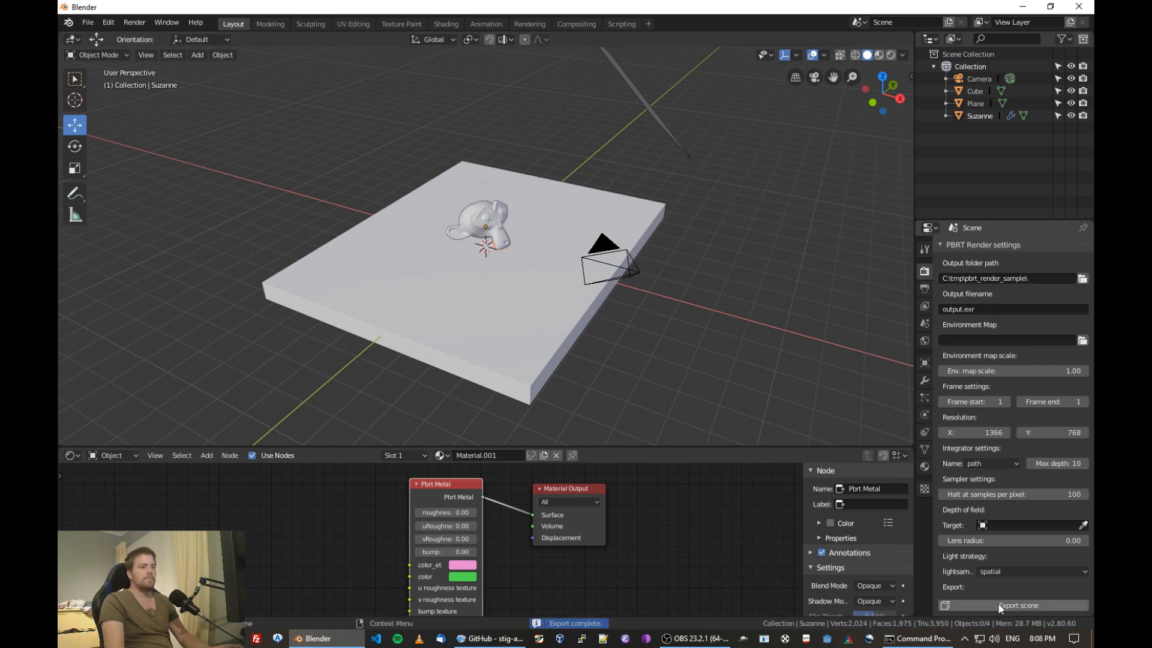
pyautogui.click(567, 319)
pyautogui.click(658, 330)
pyautogui.click(492, 286)
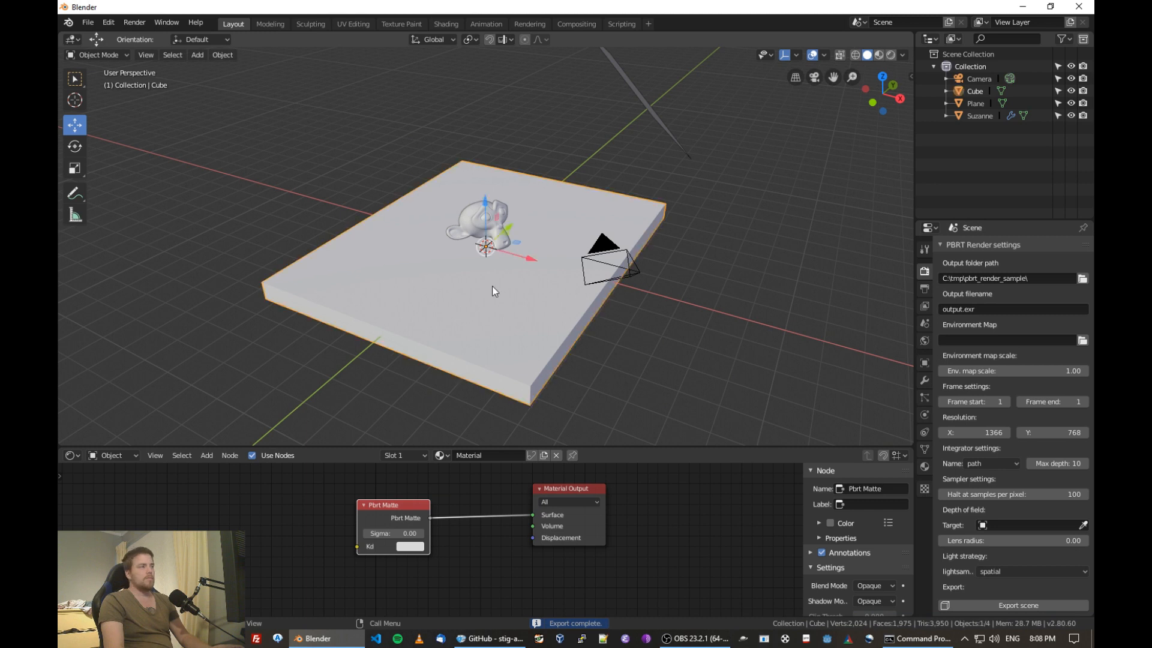
pyautogui.click(716, 333)
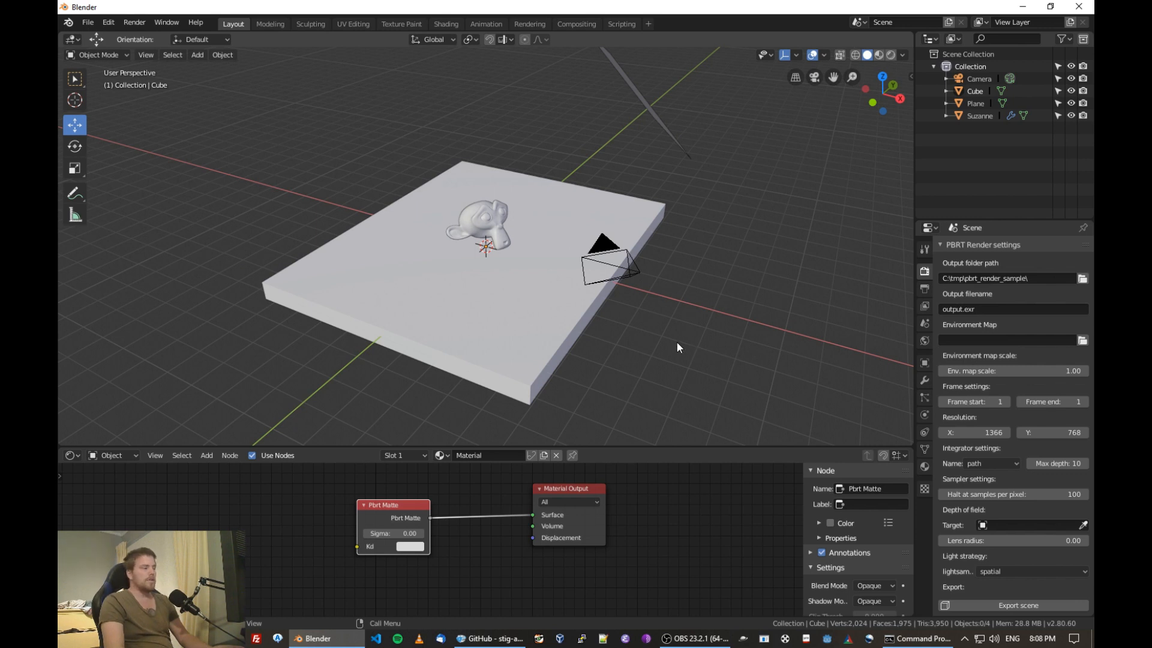
# - Open C:\tmp\pbrt_render_sample in File Explorer and check the exported file test00001.pbrt
pyautogui.press('super+e')
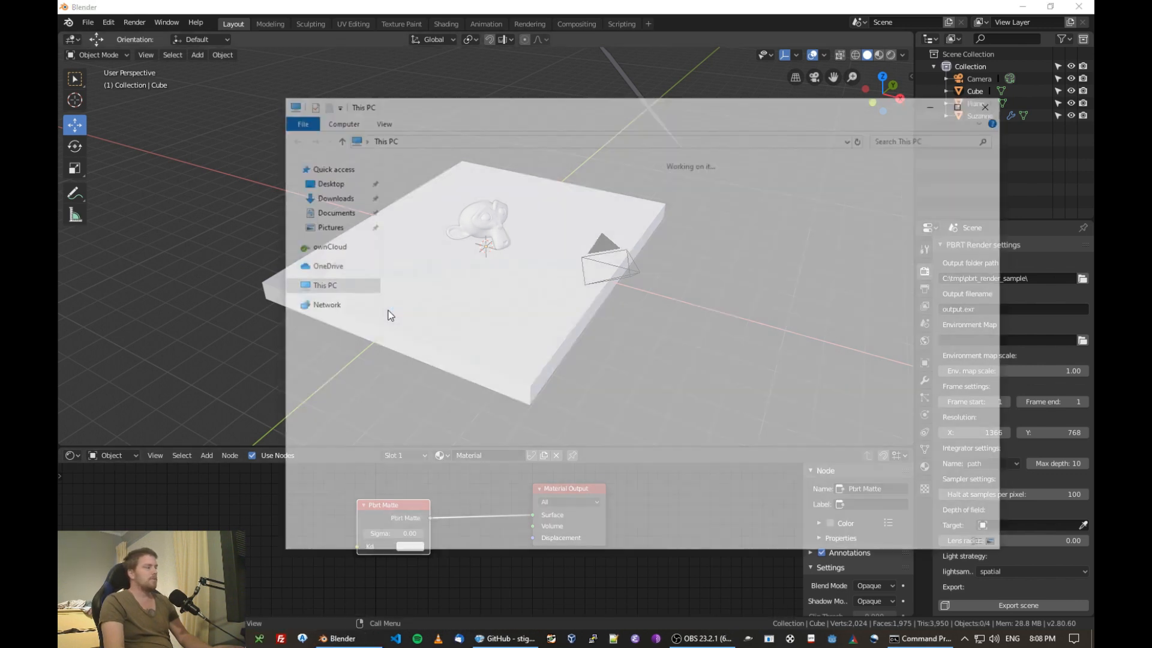
pyautogui.doubleClick(476, 307)
pyautogui.doubleClick(479, 319)
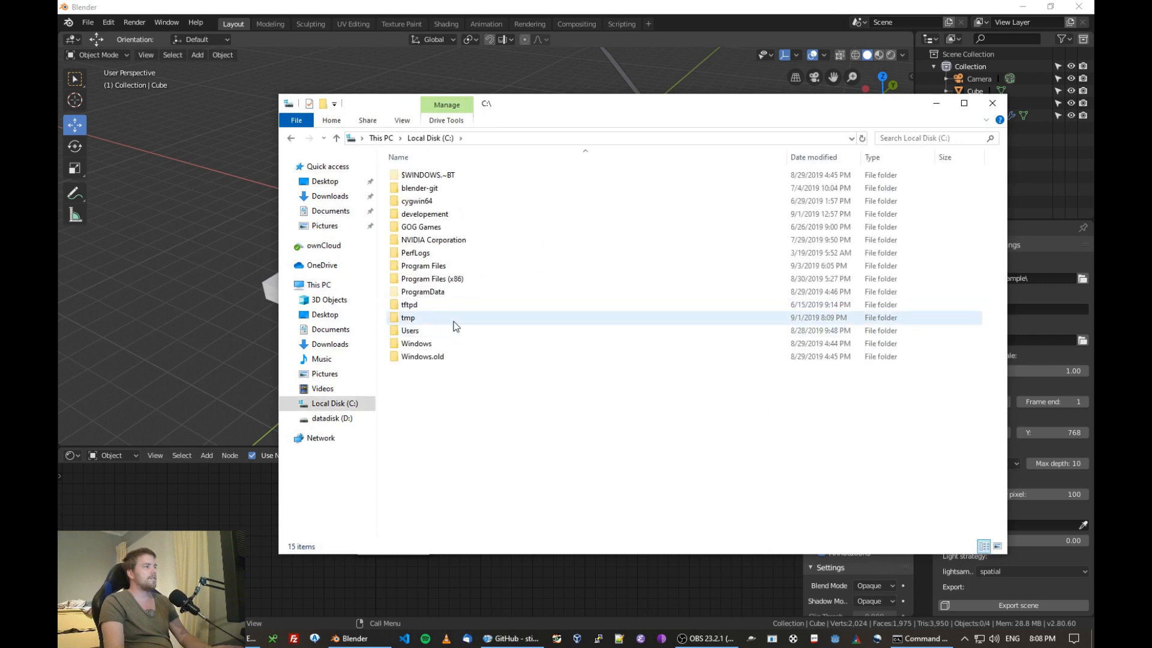
pyautogui.doubleClick(441, 175)
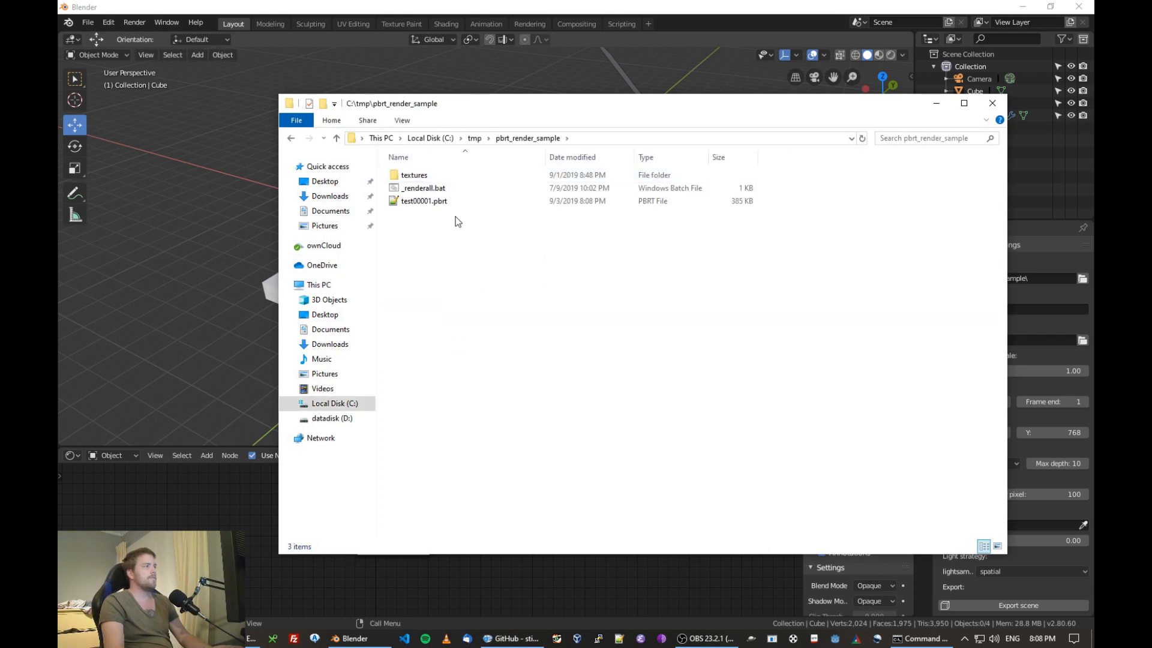
pyautogui.click(437, 201)
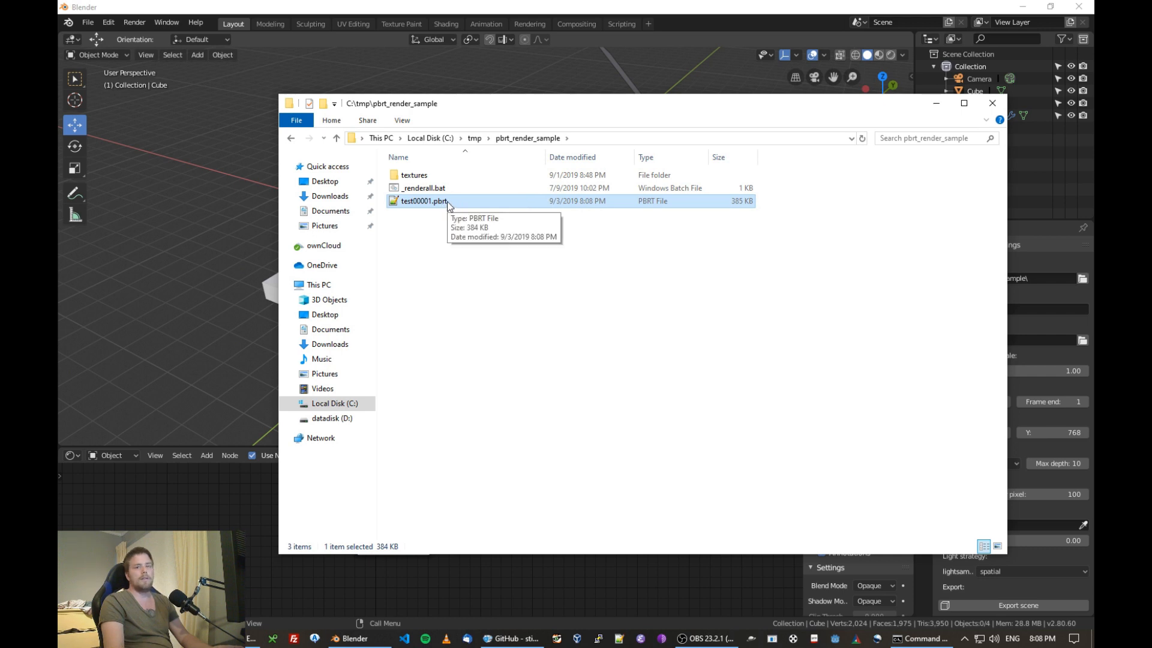
pyautogui.click(550, 304)
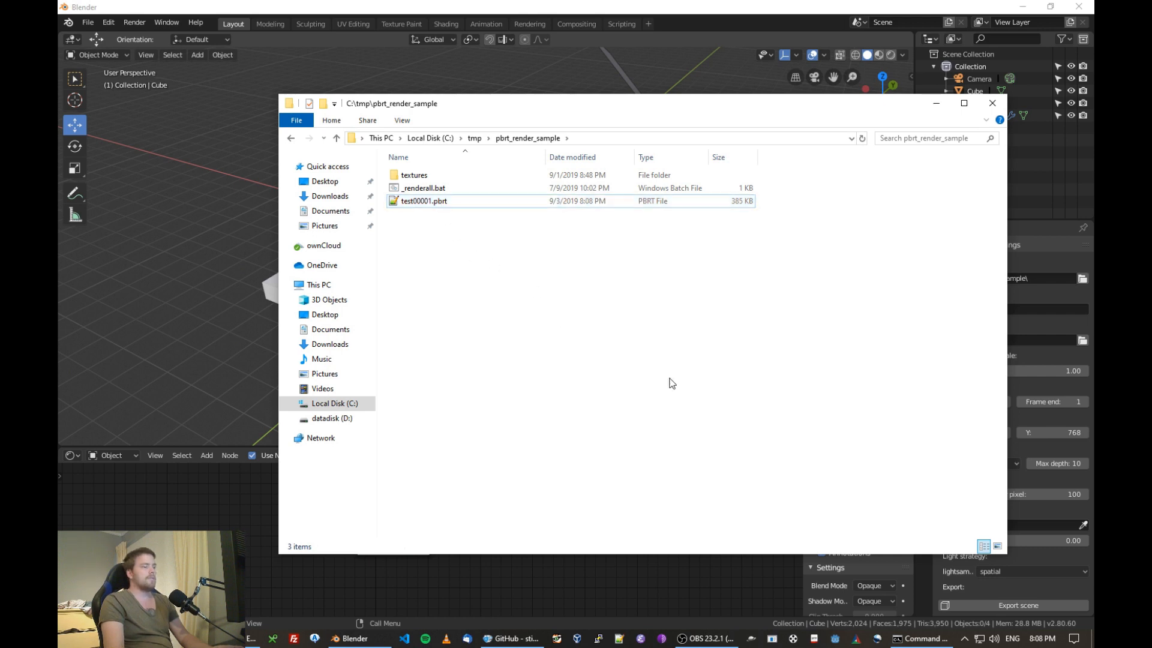
# - Switch to the Command Prompt and change the directory to pbrt_render_sample
pyautogui.hotkey('alt', 'Tab')
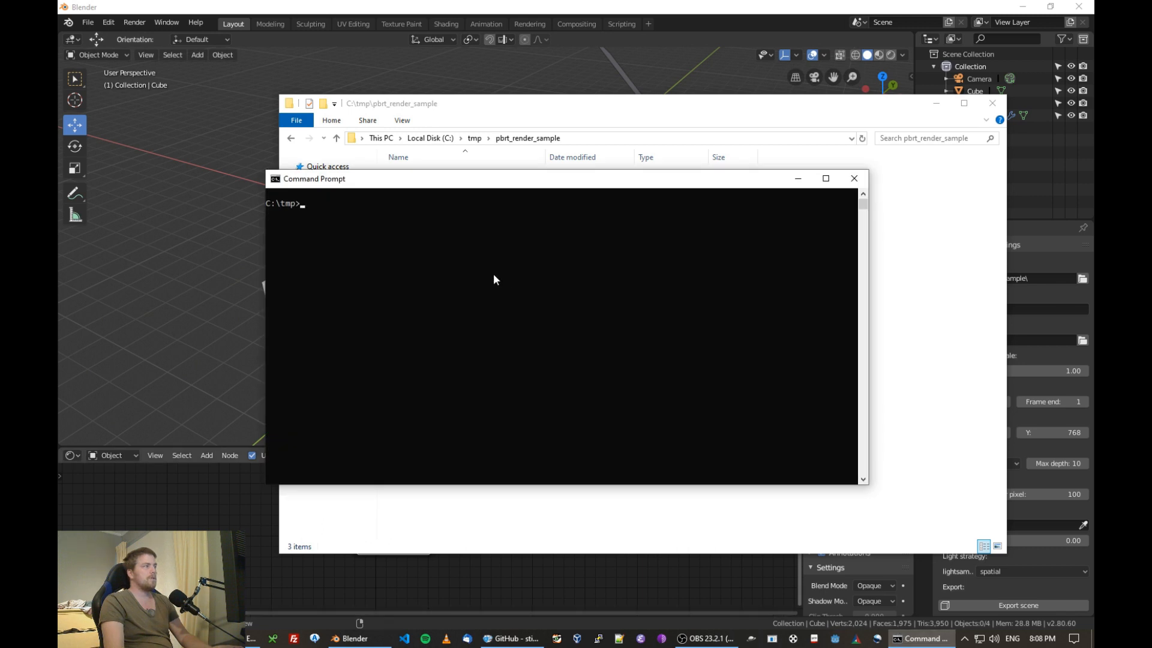
pyautogui.moveTo(418, 192); pyautogui.dragTo(465, 245)
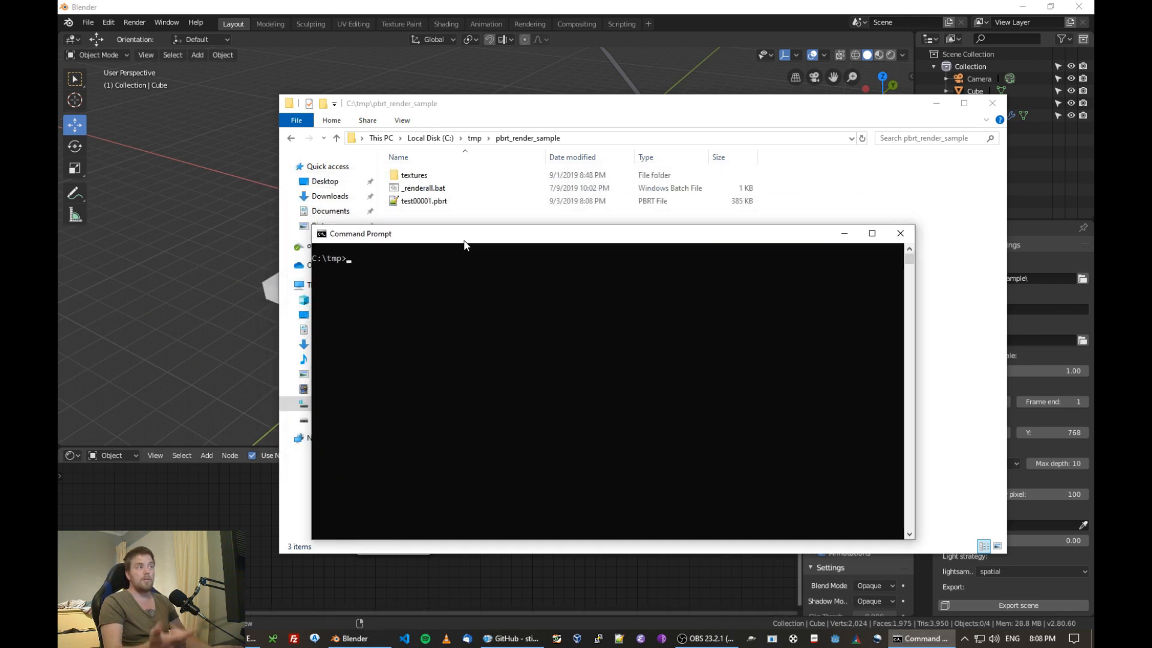
pyautogui.write('cd pbrt_render_sample')
pyautogui.press('Return')
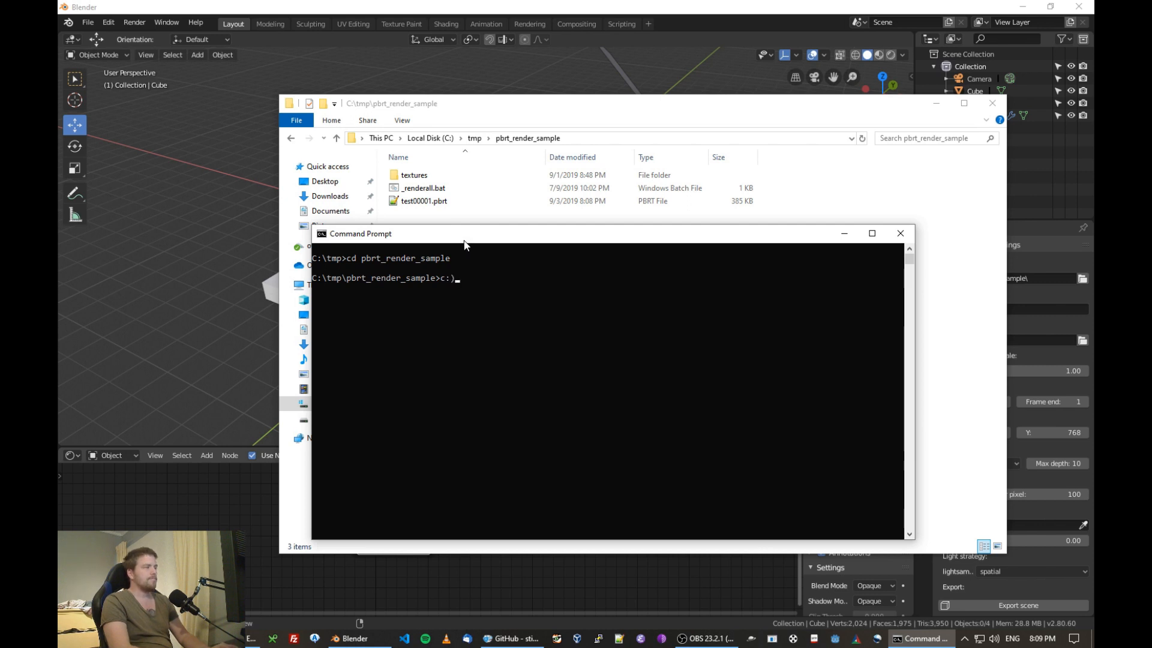
# - Render the exported scene by running c:\developement\pbrt-v3\build\Release\pbrt.exe test00001.pbrt
pyautogui.write('c:(')
pyautogui.press('BackSpace')
pyautogui.write('\\')
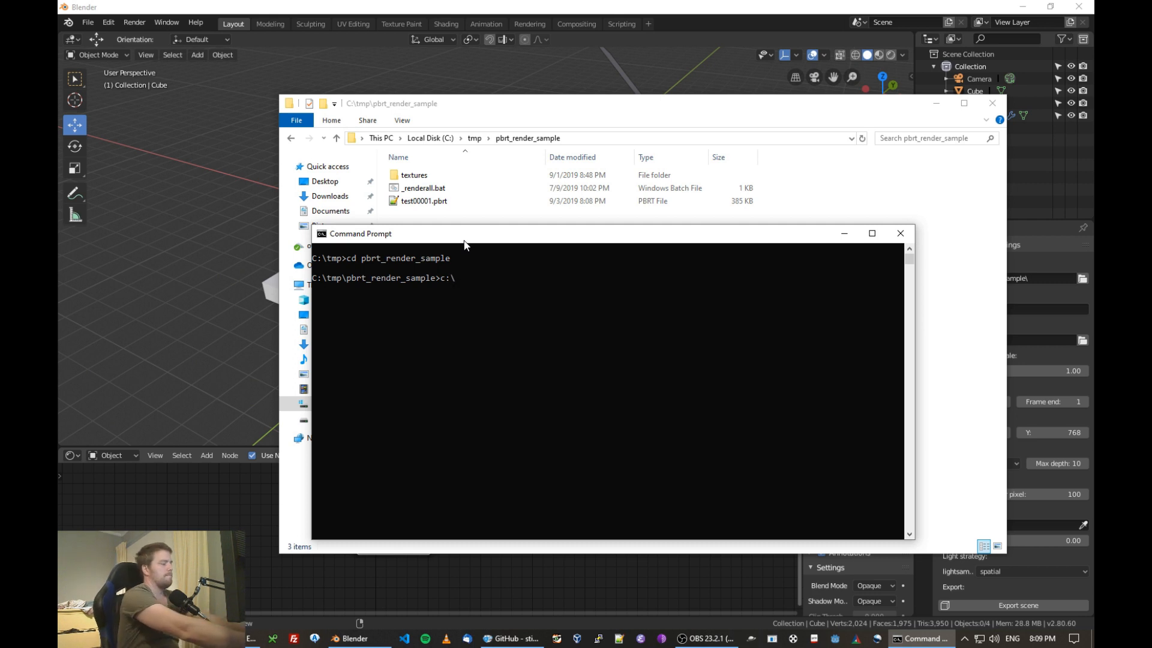
pyautogui.write('developement\\pbtq')
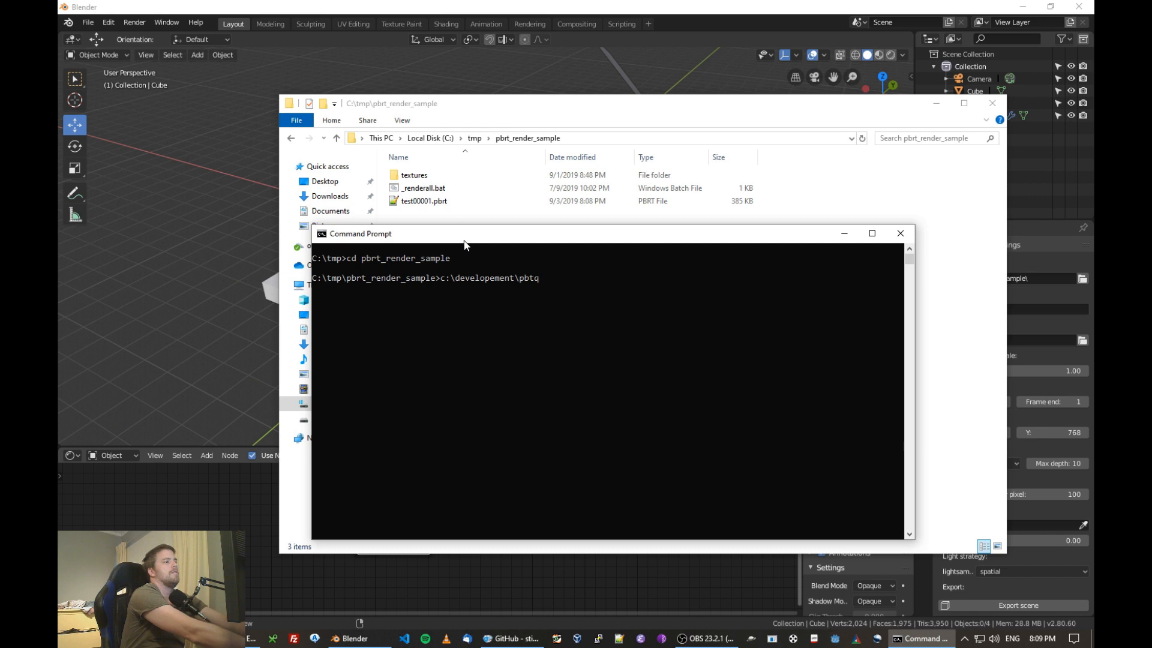
pyautogui.press('BackSpace')
pyautogui.press('BackSpace')
pyautogui.write('r')
pyautogui.press('BackSpace')
pyautogui.write('t-v3')
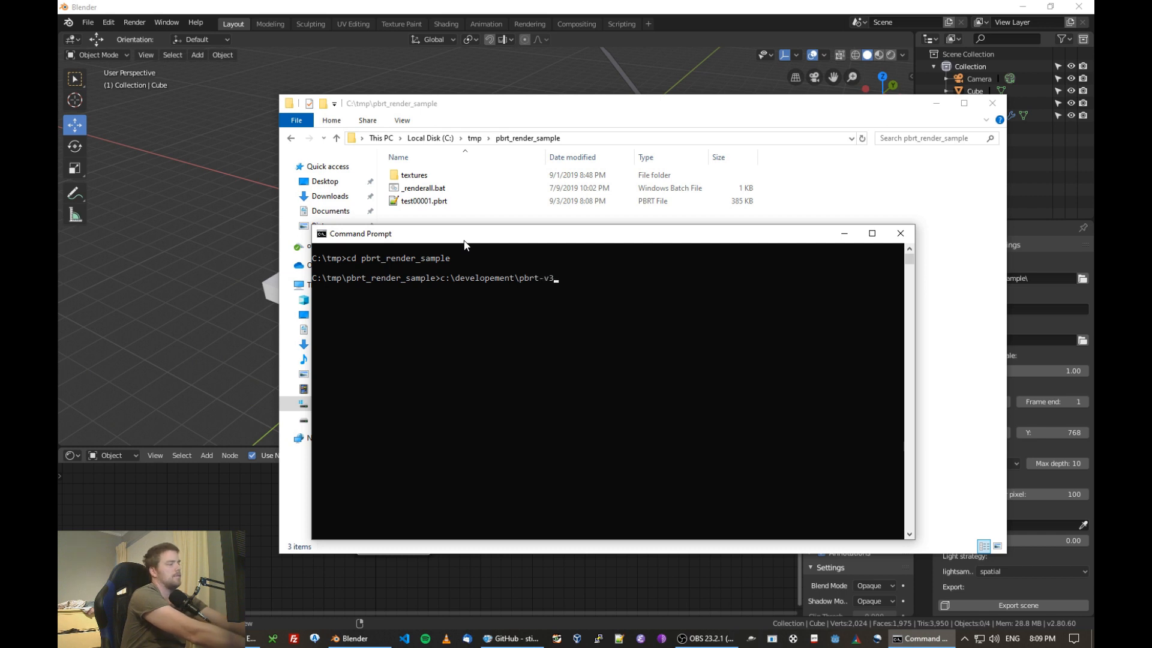
pyautogui.write('\x08uild')
pyautogui.write('\\')
pyautogui.write('Release')
pyautogui.write('\\pbrt.exe ')
pyautogui.write('_renderall.bat')
pyautogui.press('Tab')
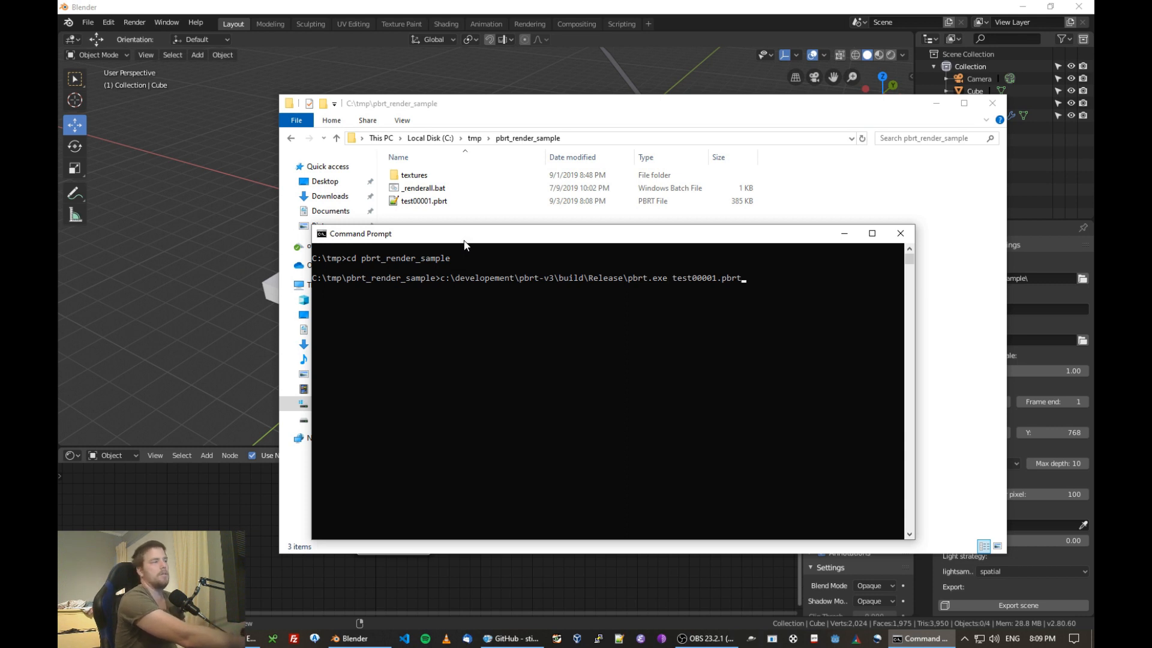
pyautogui.press('Return')
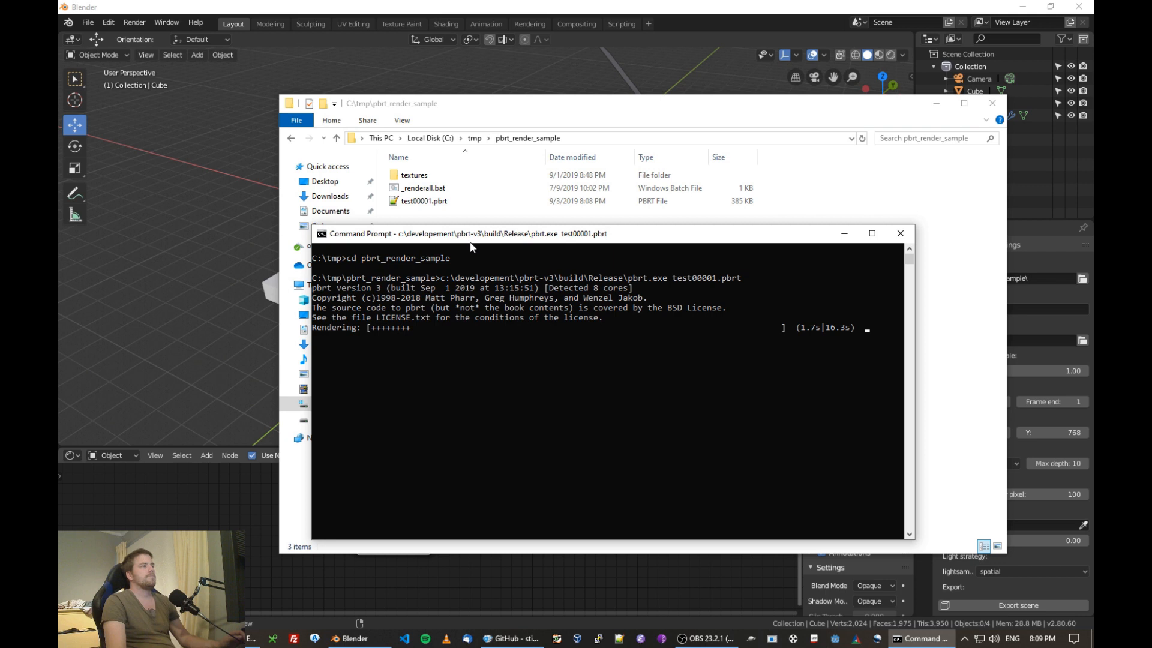
pyautogui.moveTo(502, 235); pyautogui.dragTo(504, 273)
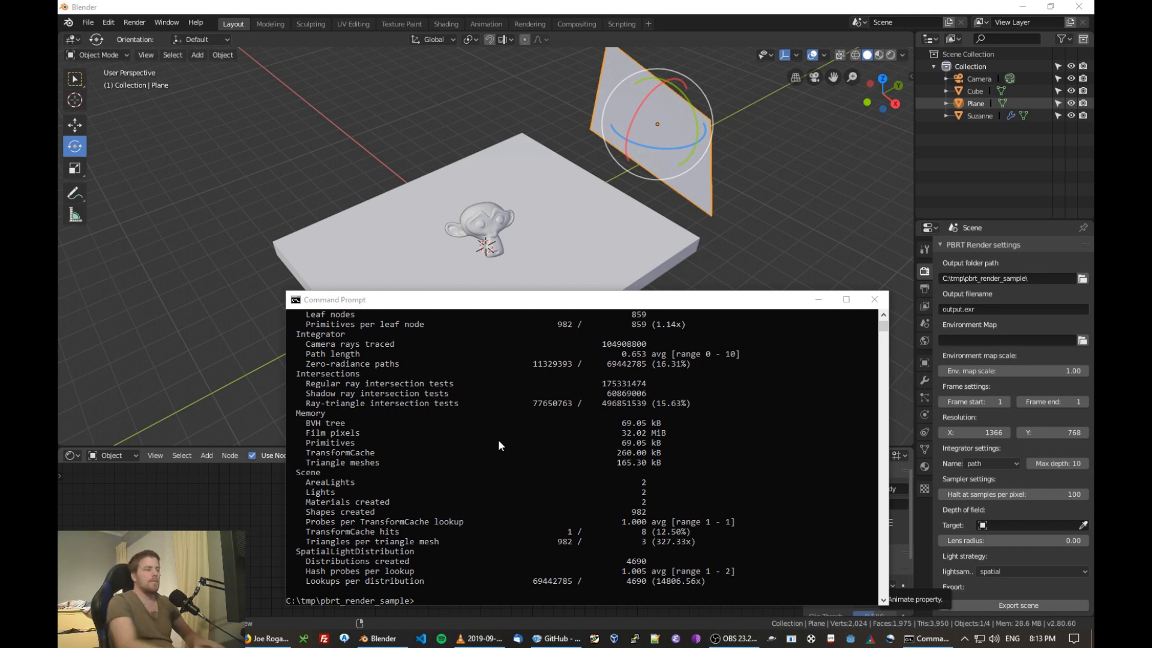
# - Open the rendered image output00001.exr from the pbrt_render_sample folder in GIMP
pyautogui.moveTo(231, 638)
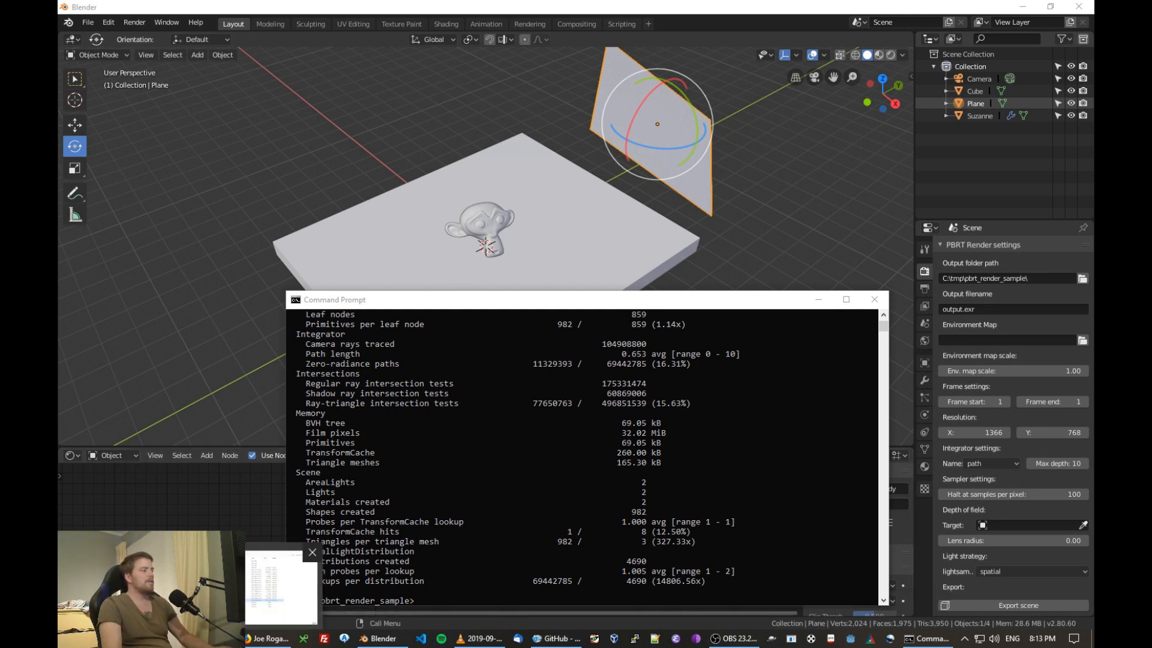
pyautogui.click(276, 588)
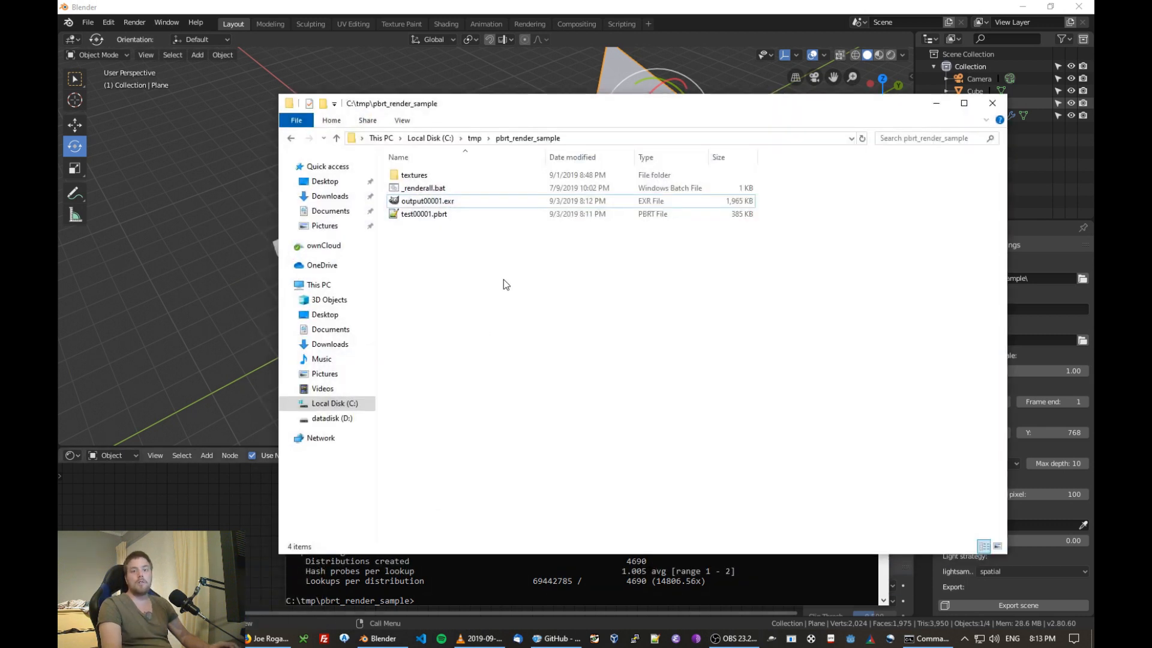
pyautogui.click(451, 203)
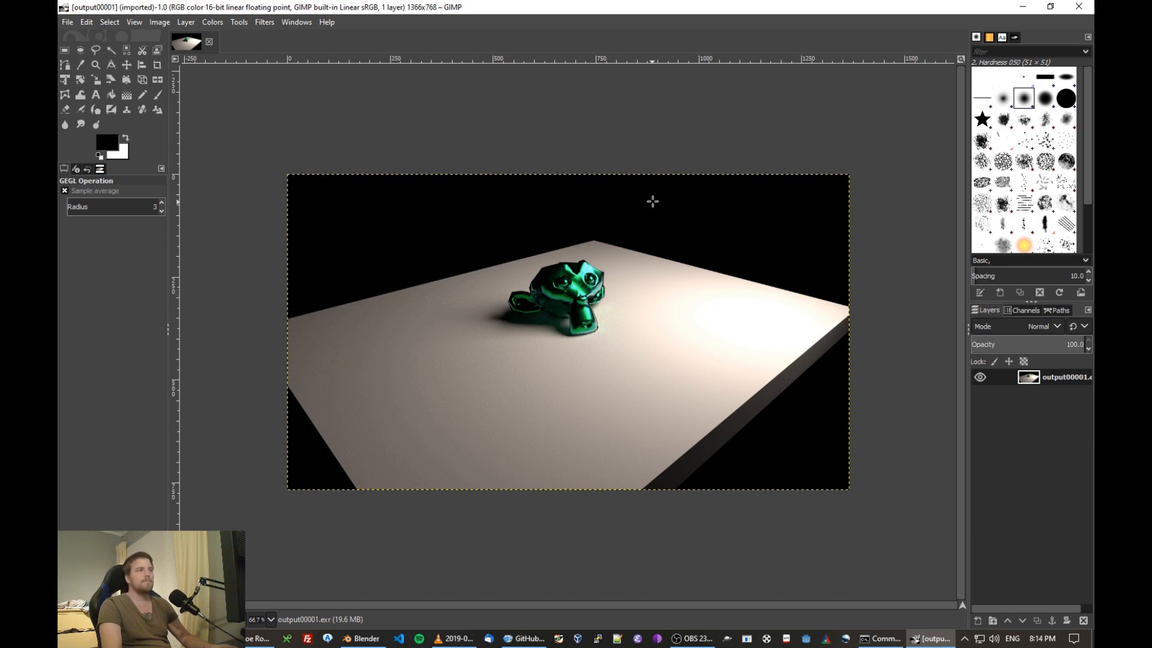
pyautogui.click(222, 23)
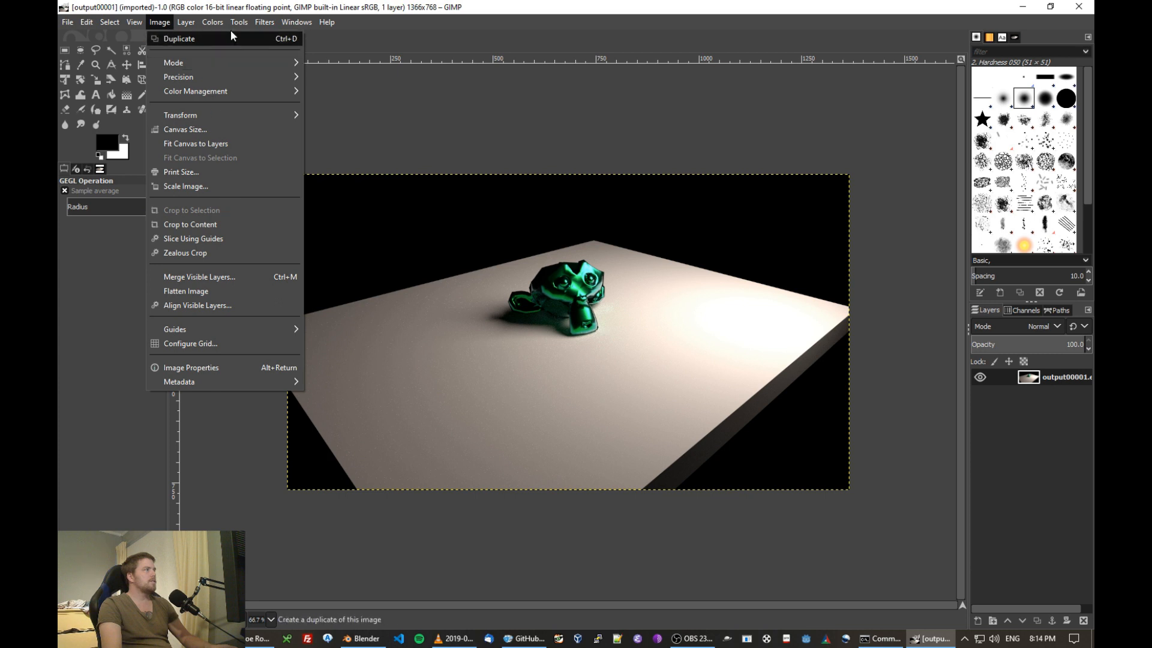
pyautogui.moveTo(220, 23)
pyautogui.click(261, 153)
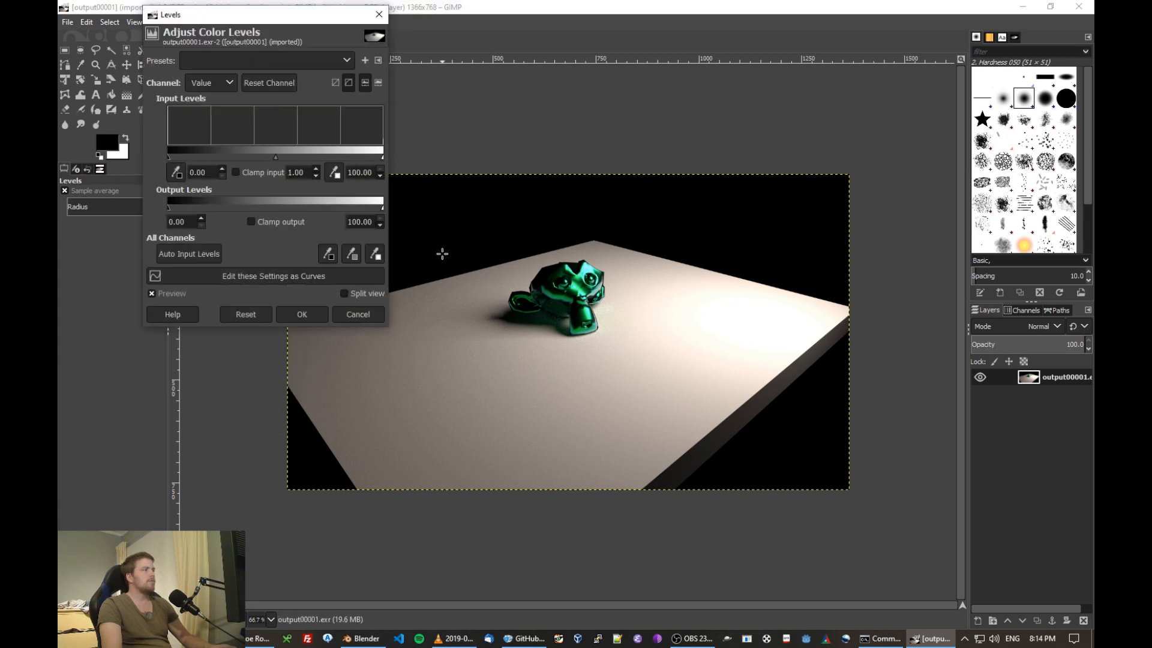
pyautogui.click(379, 14)
# - Try raising the rendered image's exposure to 1.883 with the Exposure adjustment
pyautogui.click(211, 23)
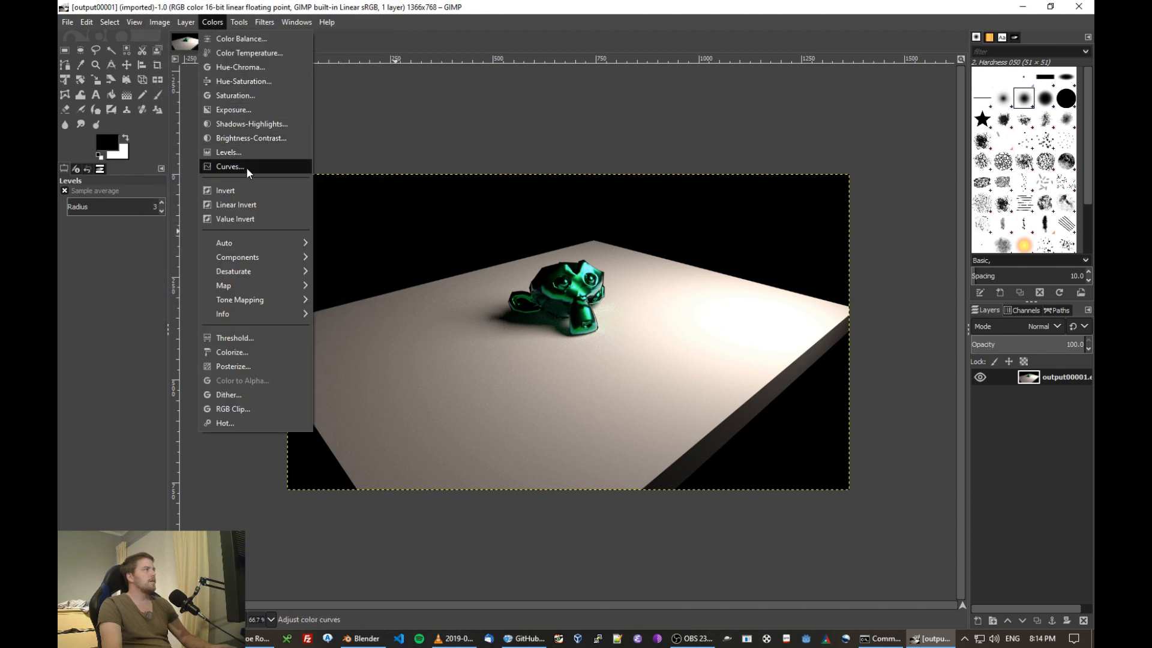
pyautogui.click(237, 110)
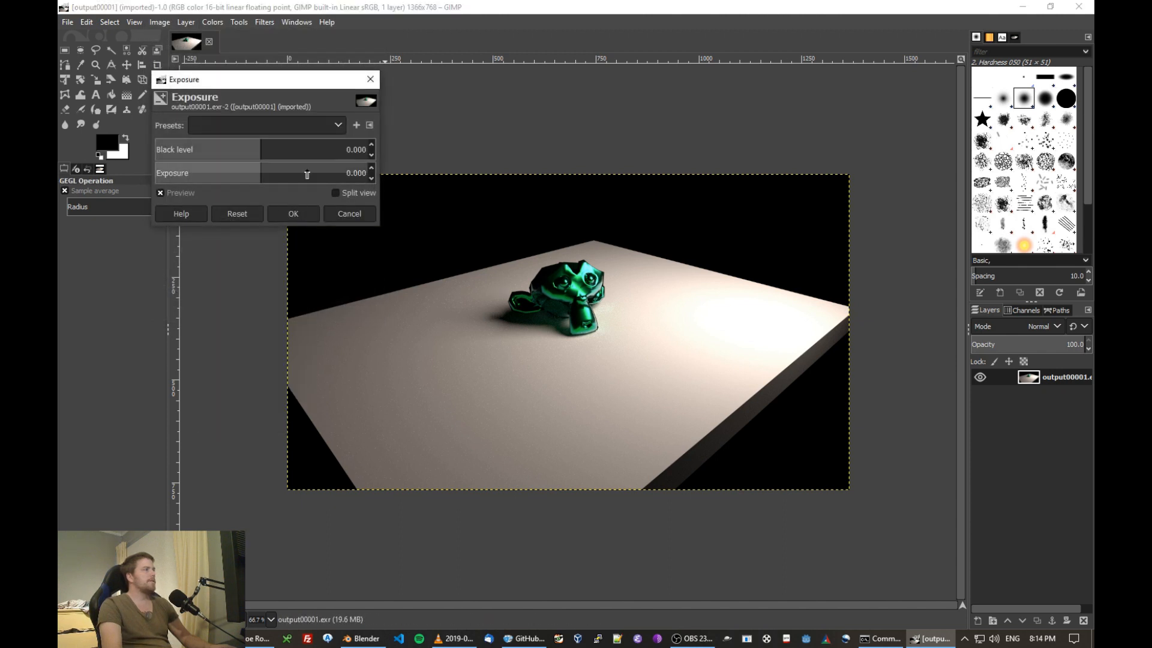
pyautogui.moveTo(269, 173); pyautogui.dragTo(282, 198)
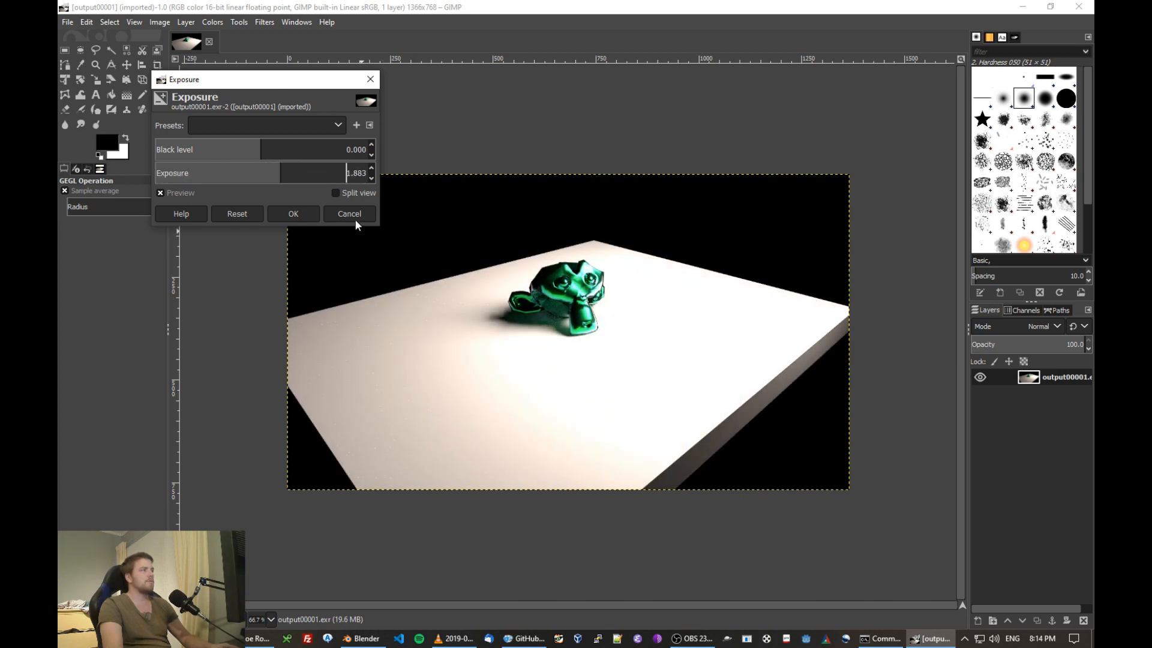
pyautogui.click(353, 216)
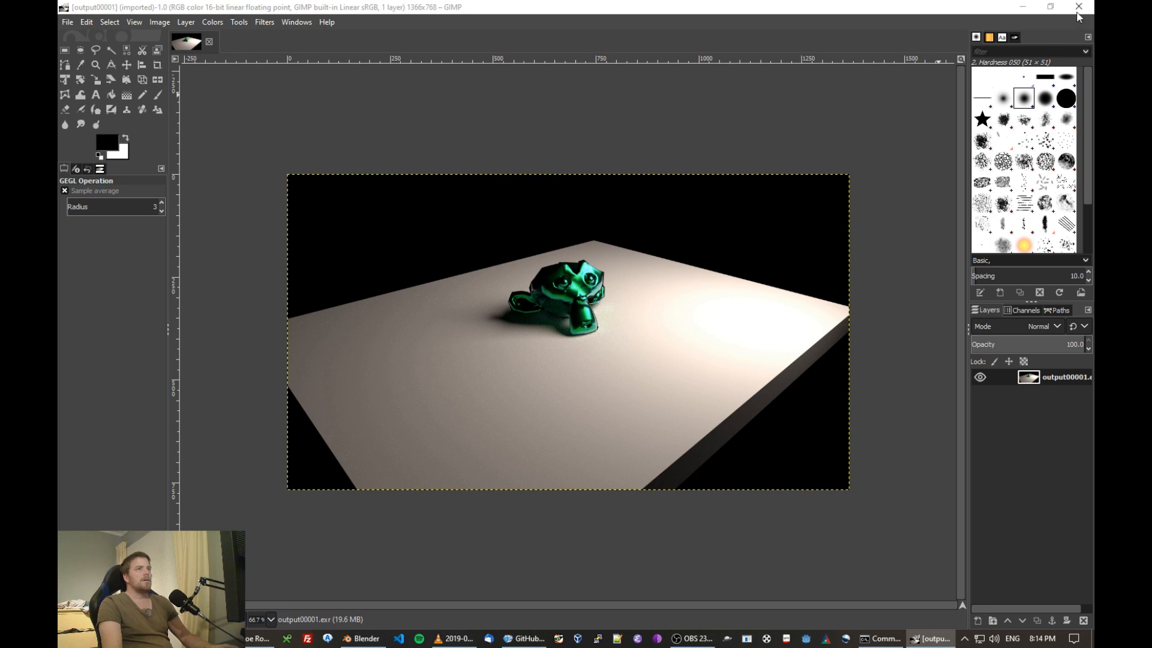
# - Close GIMP and return to the Blender scene, selecting the camera
pyautogui.hotkey('ctrl', 'q')
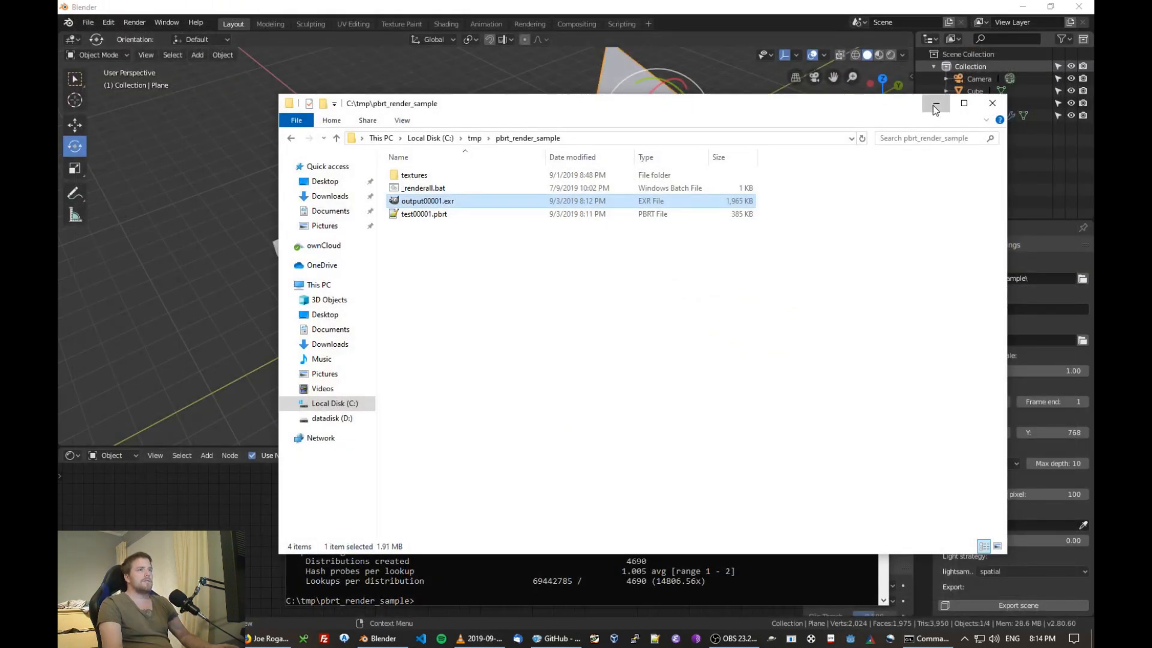
pyautogui.click(935, 104)
pyautogui.click(817, 299)
pyautogui.click(488, 220)
pyautogui.moveTo(488, 220); pyautogui.dragTo(605, 276, button='middle')
pyautogui.click(698, 269)
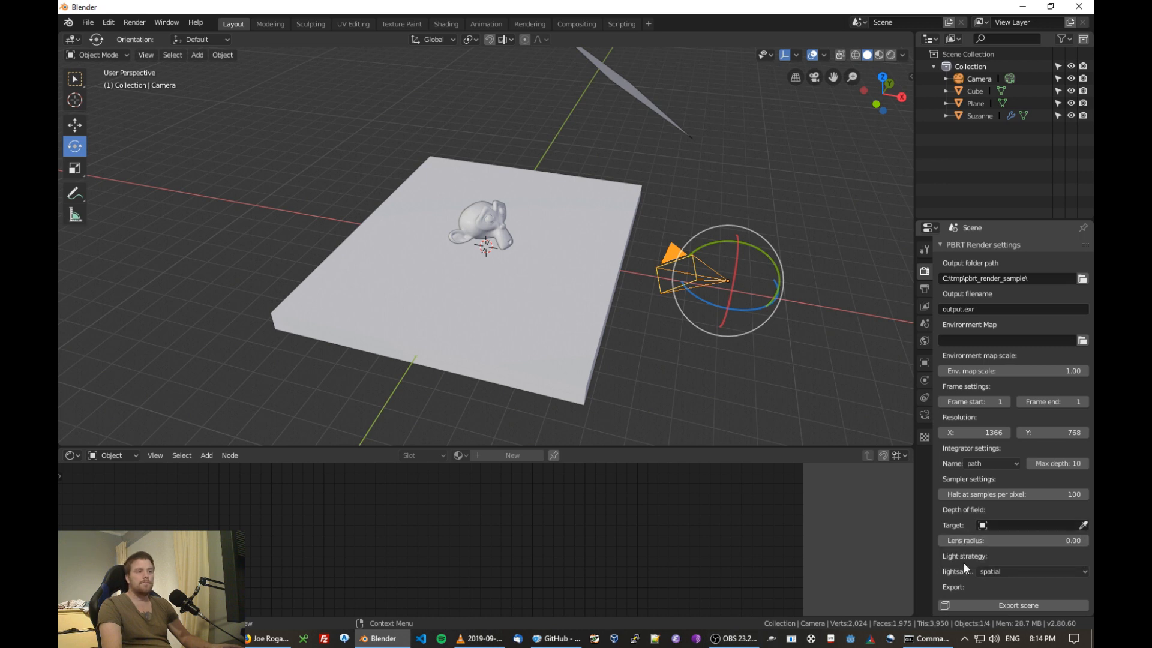
# - Review the light sampling strategies and integrators offered in the PBRT render settings, and deselect the camera
pyautogui.click(1010, 570)
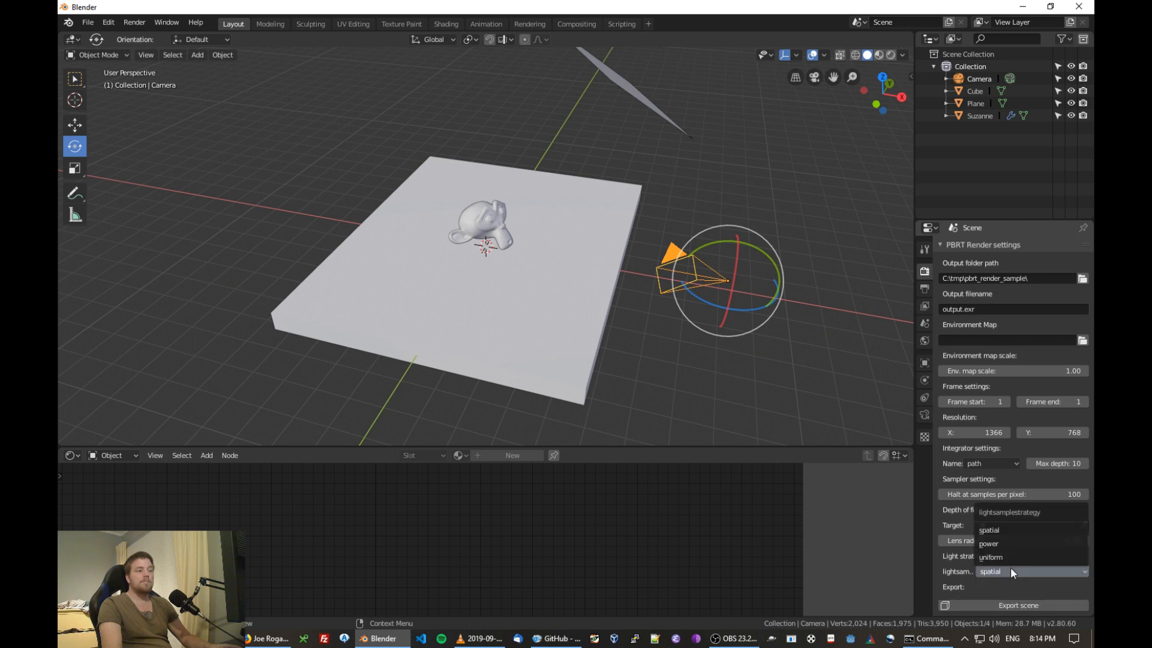
pyautogui.click(1004, 462)
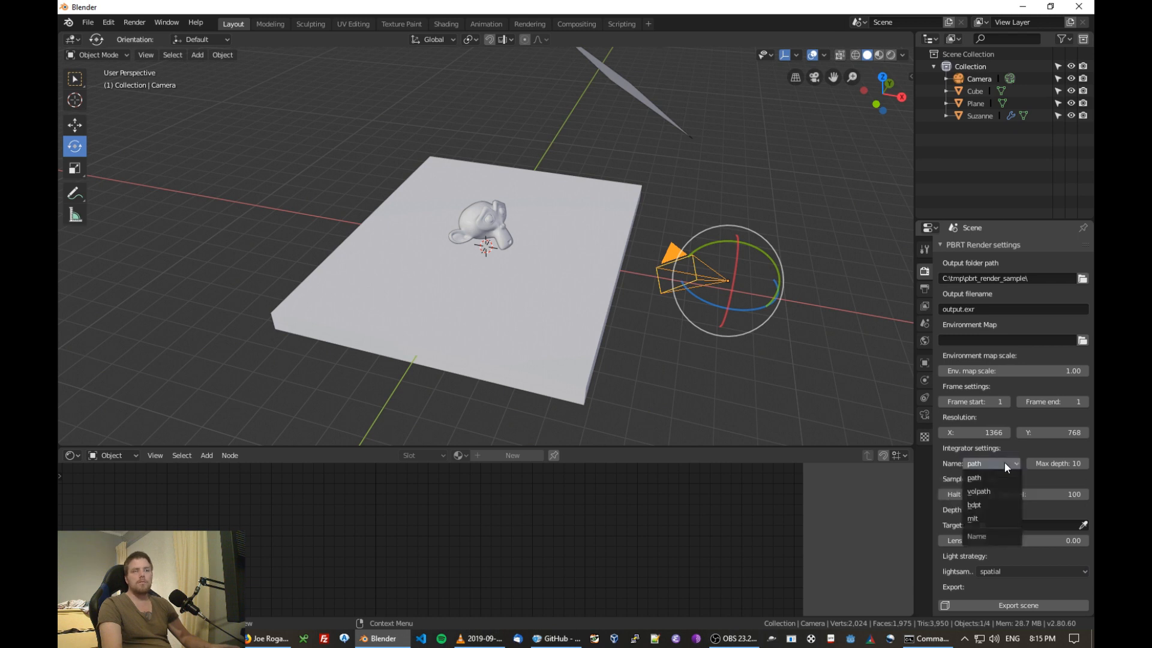
pyautogui.click(1004, 462)
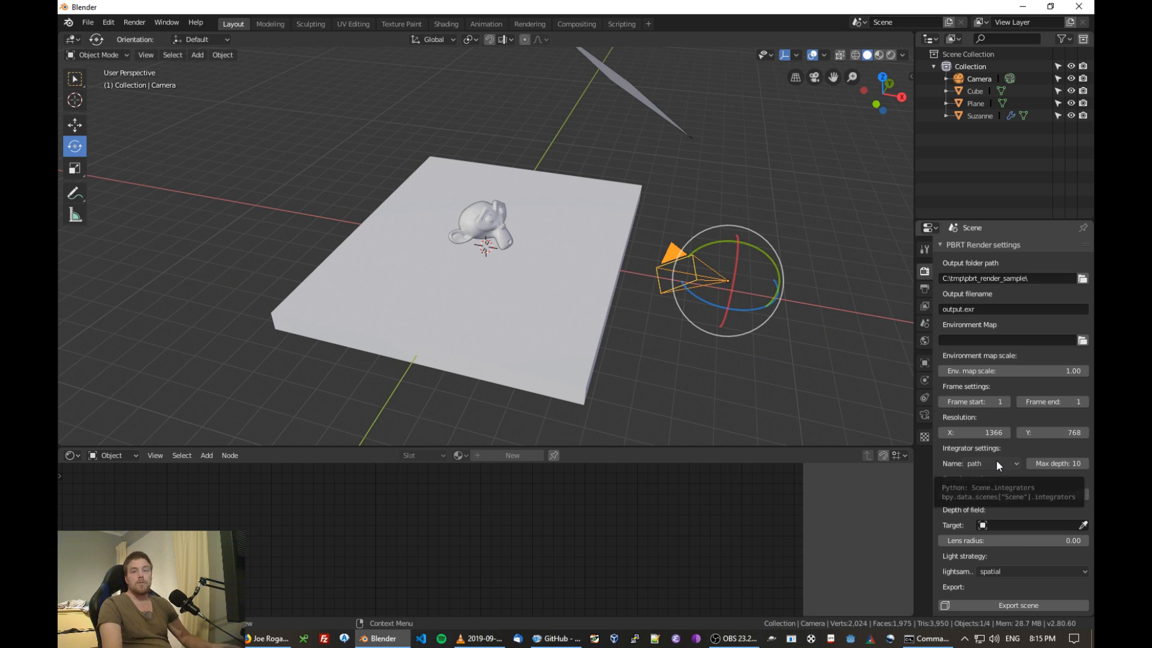
pyautogui.click(985, 463)
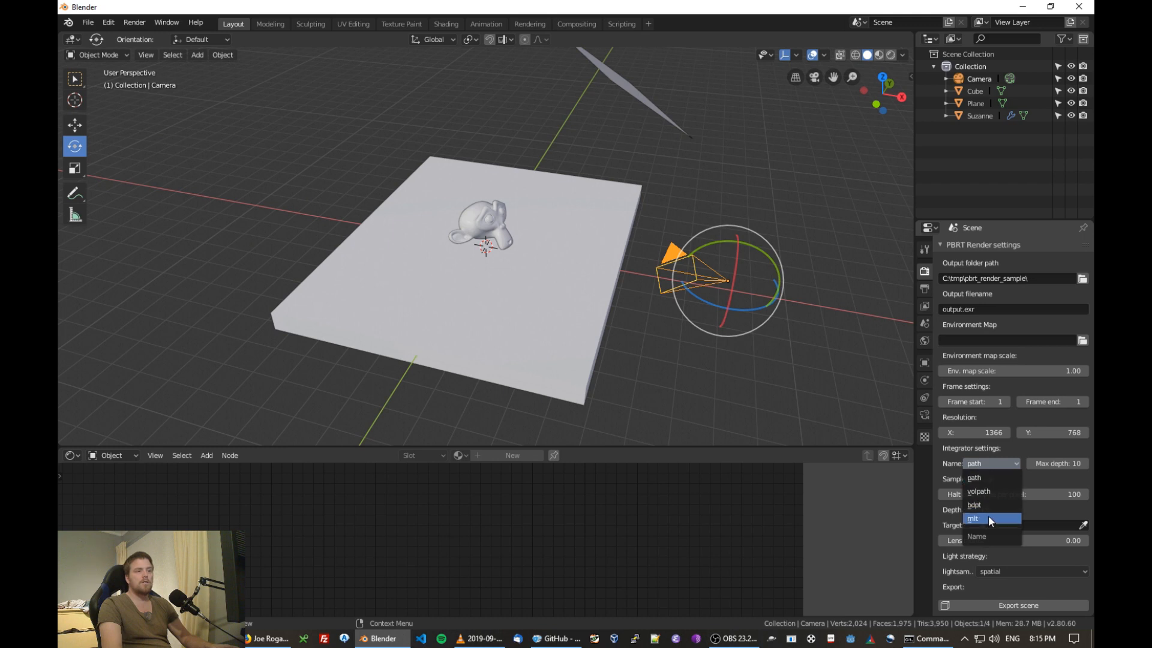
pyautogui.click(987, 464)
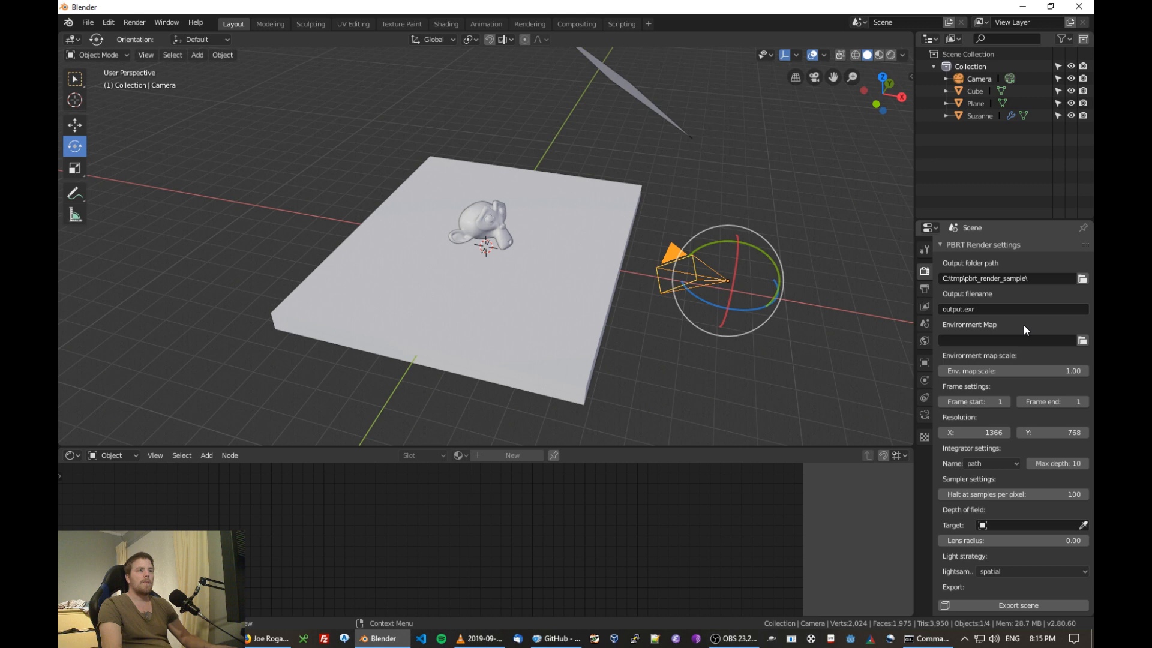
pyautogui.moveTo(636, 112); pyautogui.dragTo(673, 249, button='middle')
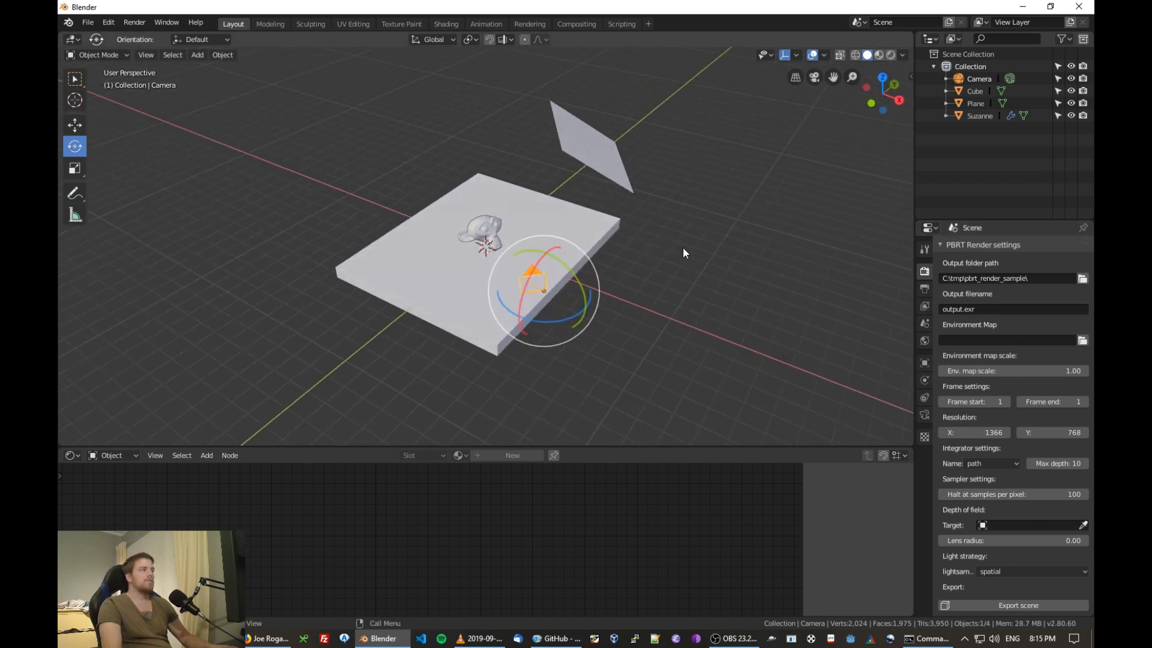
pyautogui.click(683, 247)
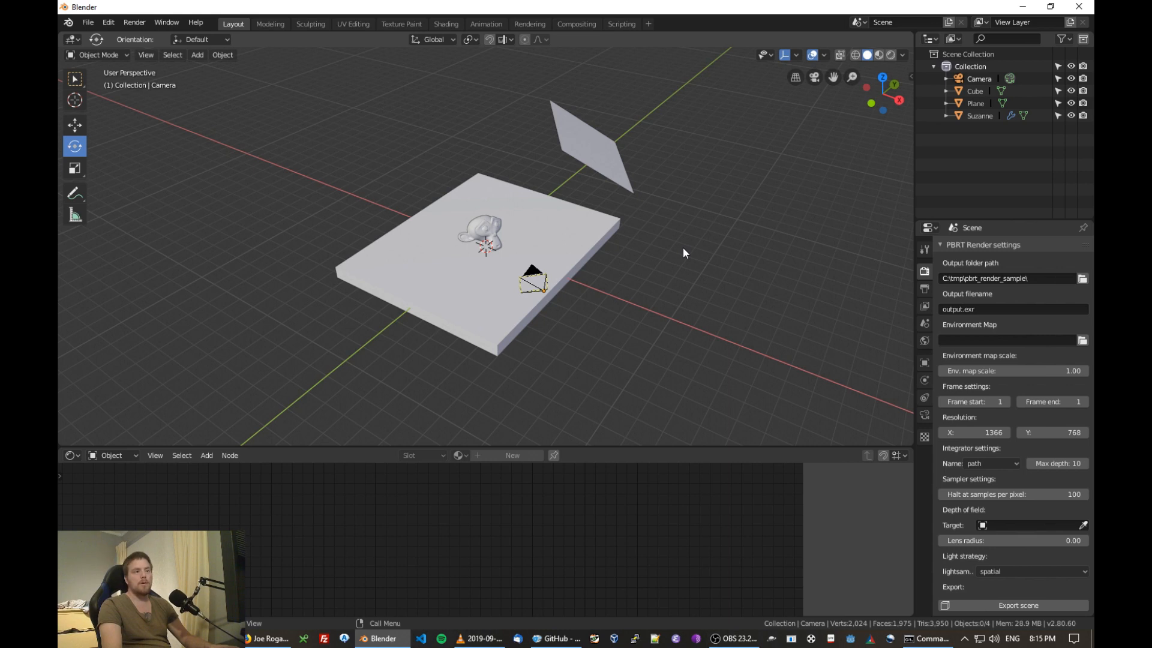
# - Switch to the browser and look through the open issues of the io_scene_pbrt repository on GitHub
pyautogui.click(555, 638)
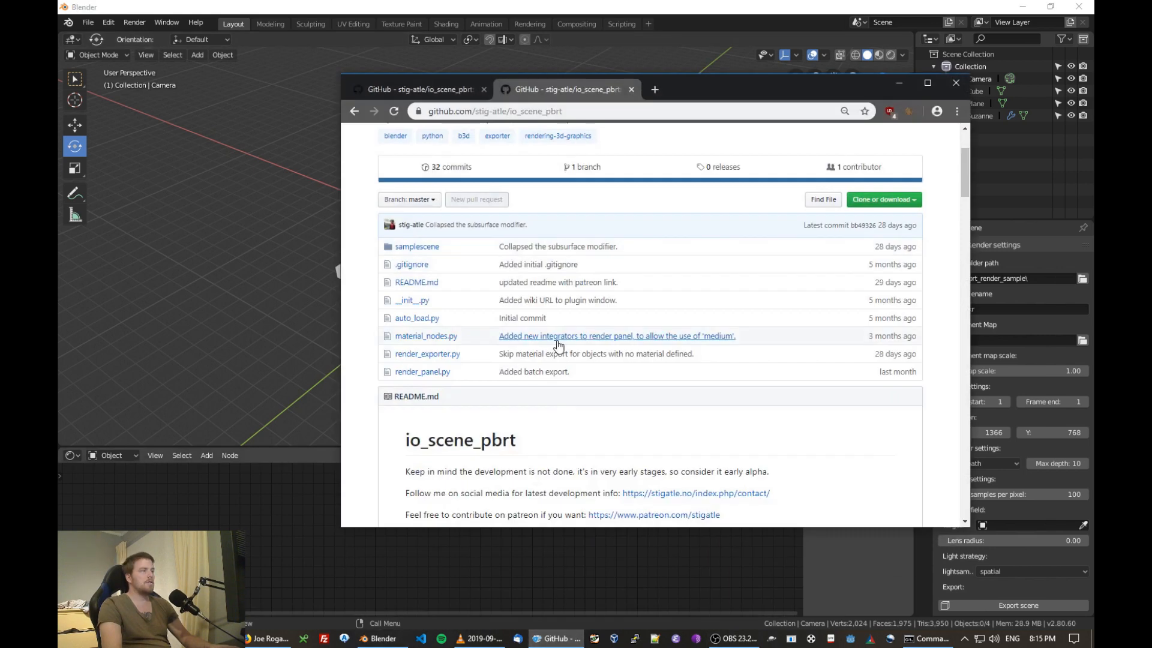
pyautogui.scroll(3, 536, 209)
pyautogui.click(471, 193)
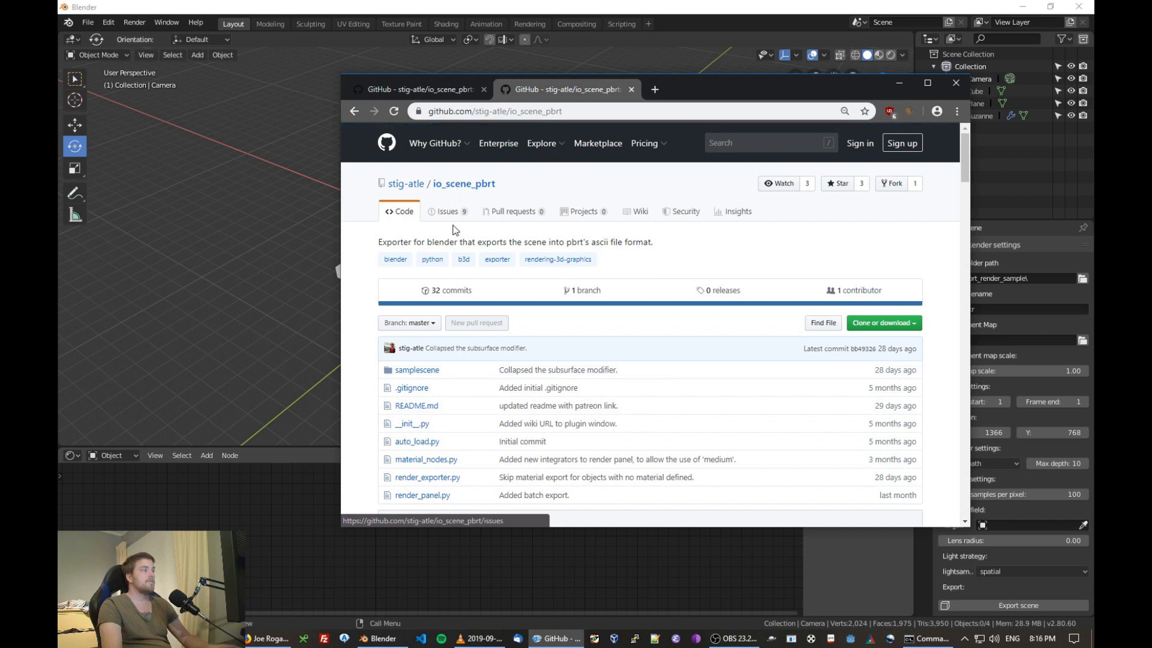
pyautogui.click(451, 217)
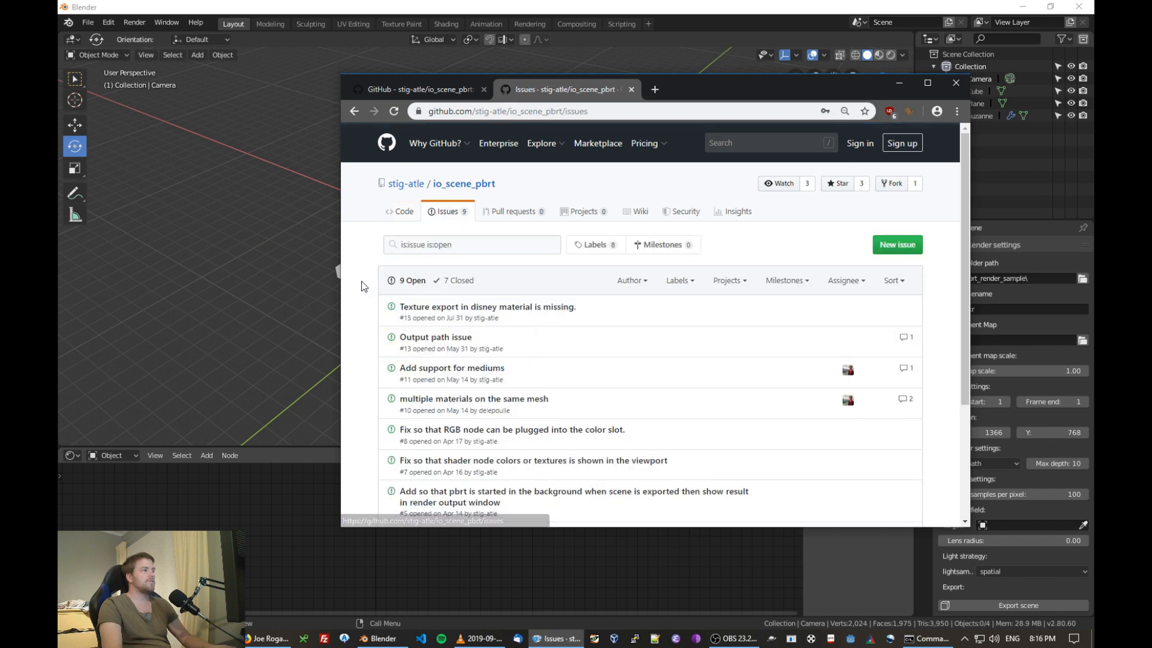
pyautogui.scroll(-2, 420, 198)
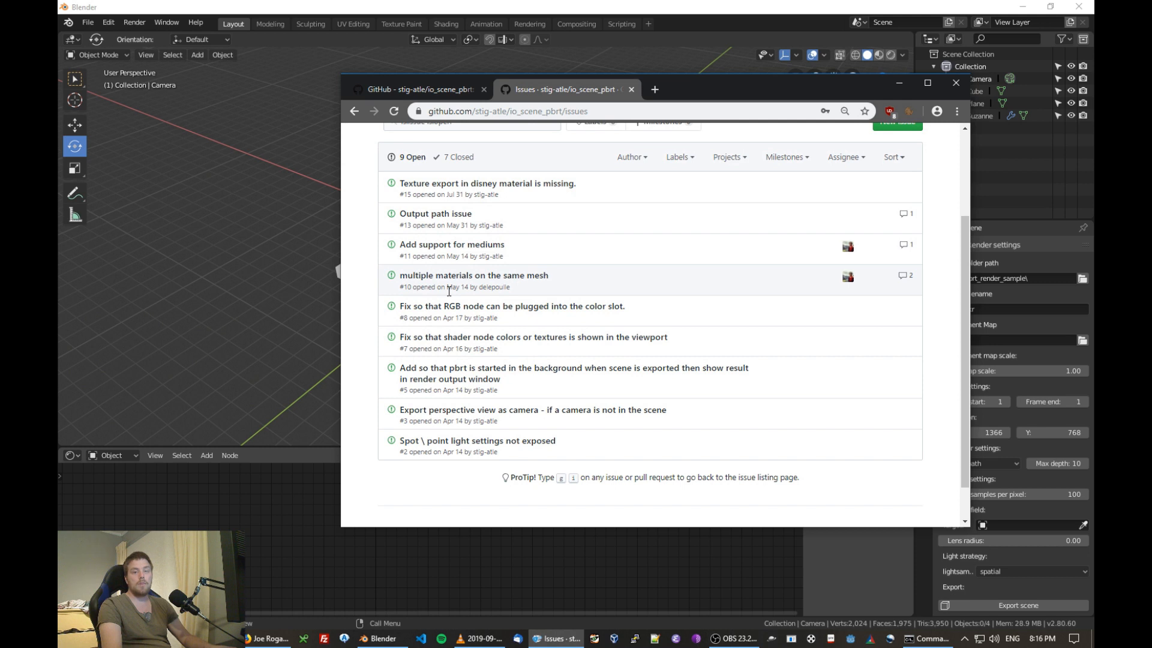
pyautogui.moveTo(674, 340)
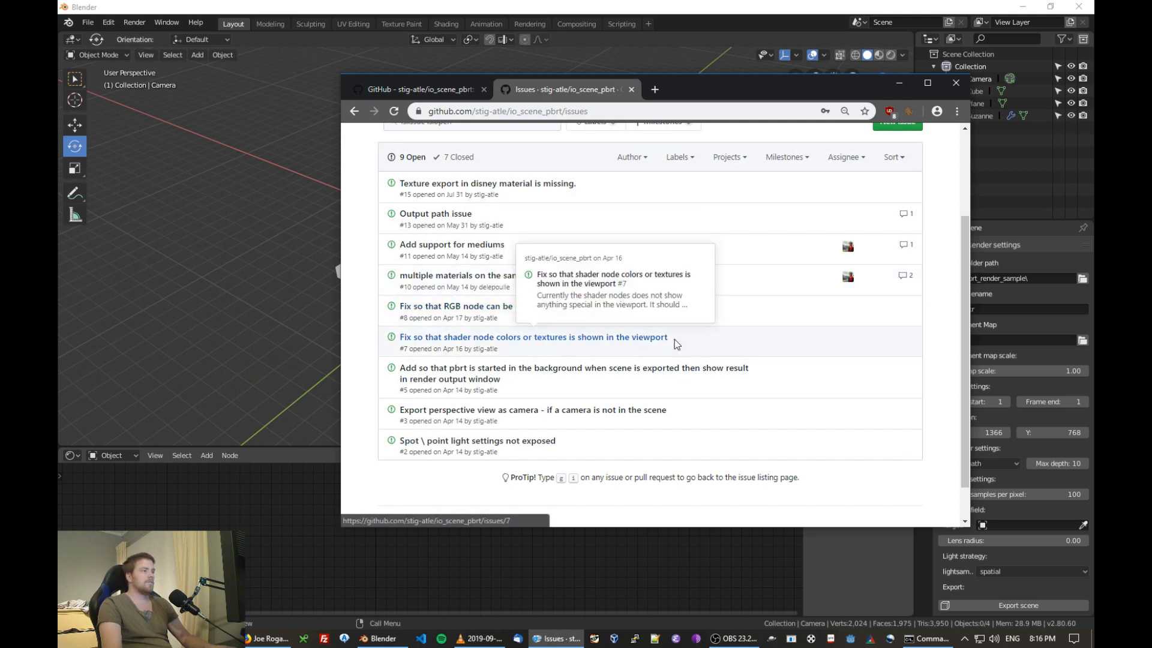
# - Switch back to Blender, select the floor slab and move its Pbrt Matte node slightly in the shader editor
pyautogui.click(732, 13)
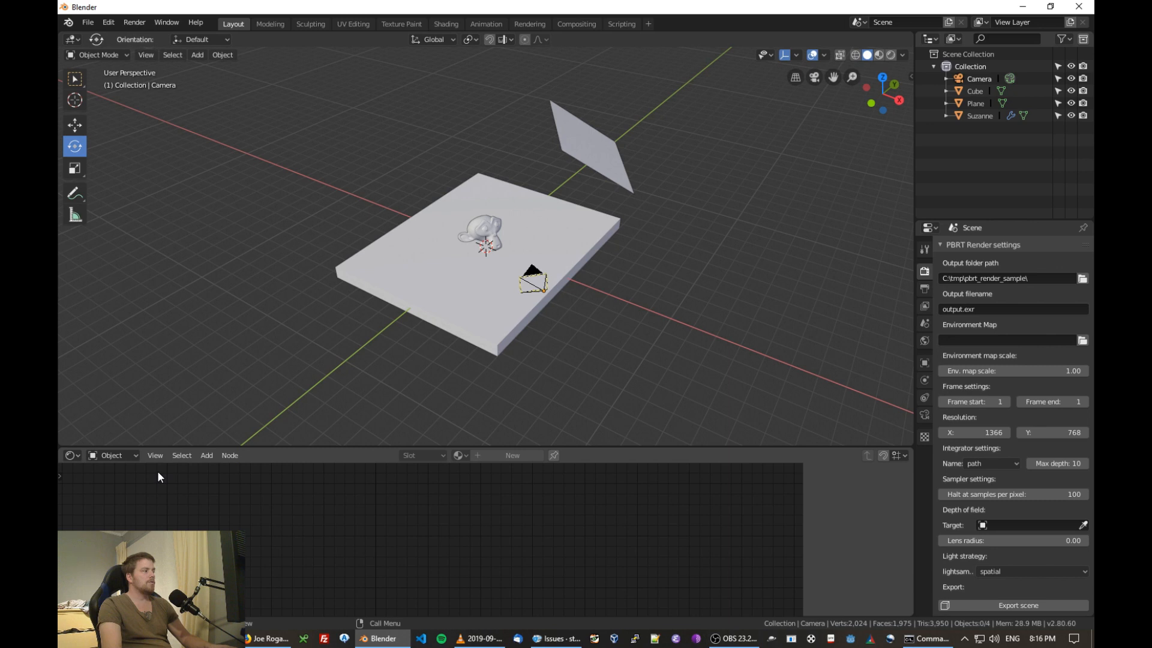
pyautogui.click(462, 309)
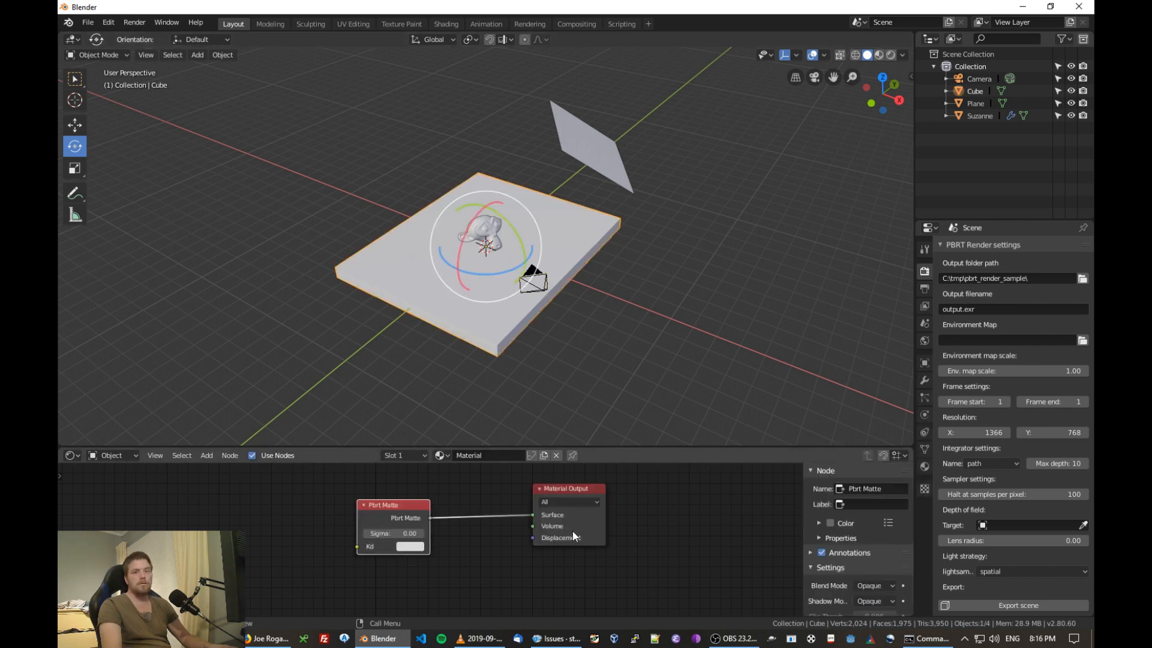
pyautogui.click(177, 455)
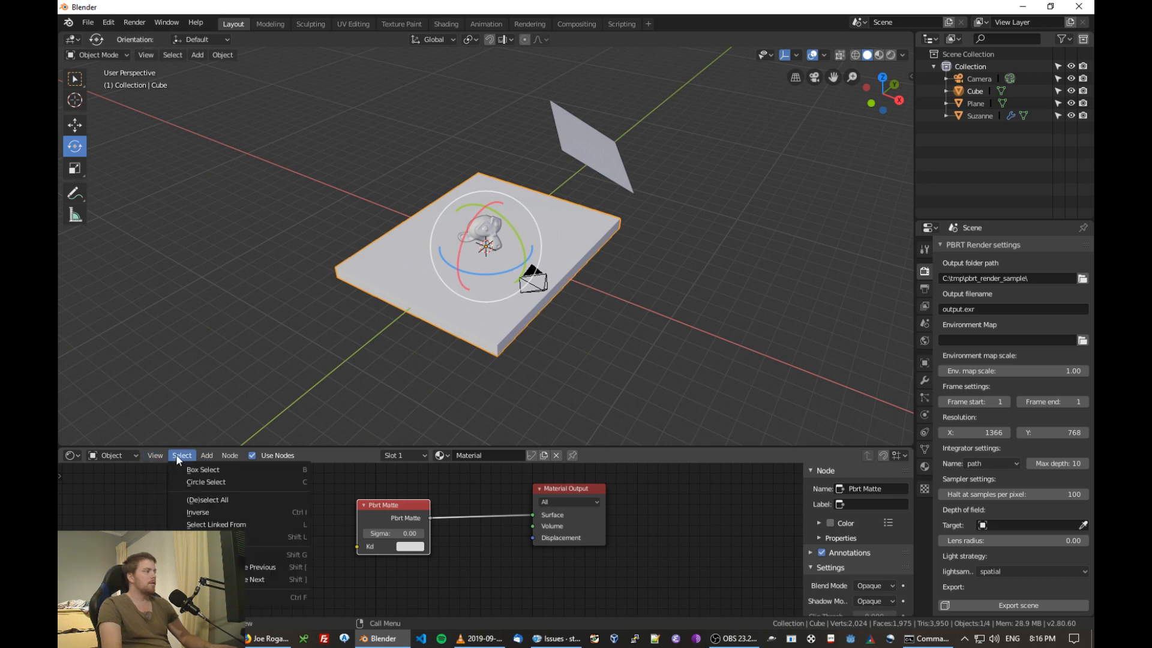
pyautogui.moveTo(257, 611)
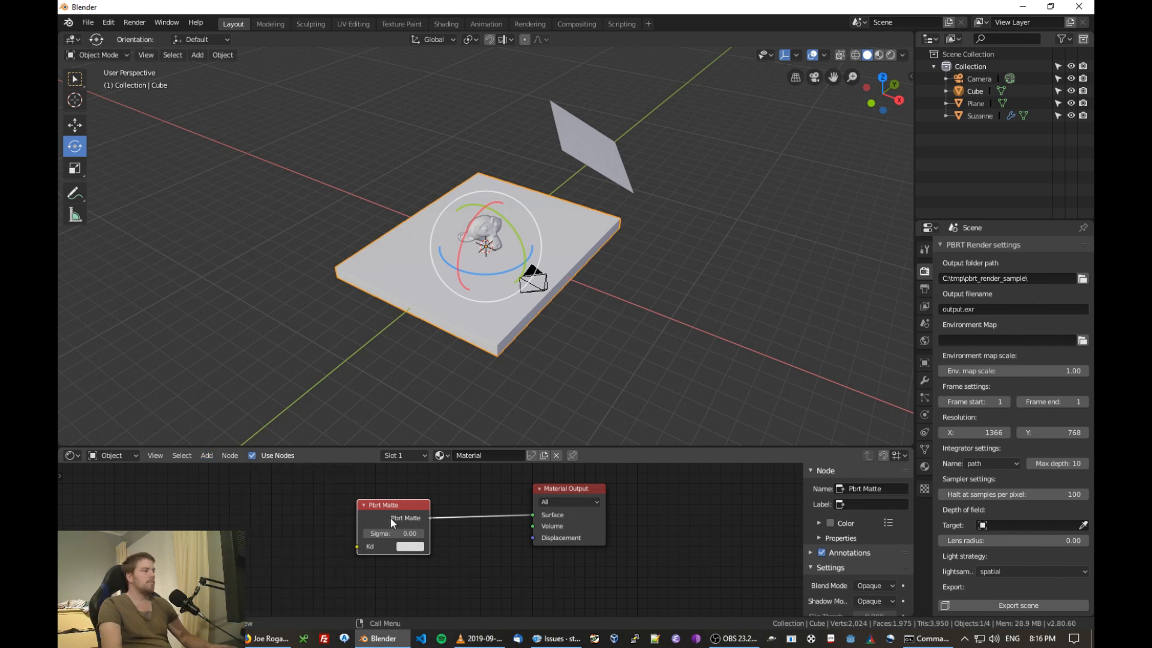
pyautogui.moveTo(394, 510); pyautogui.dragTo(398, 497)
# - Replace the monkey material's Pbrt Metal node with a Pbrt Glass node linked to the Material Output's Surface
pyautogui.click(490, 229)
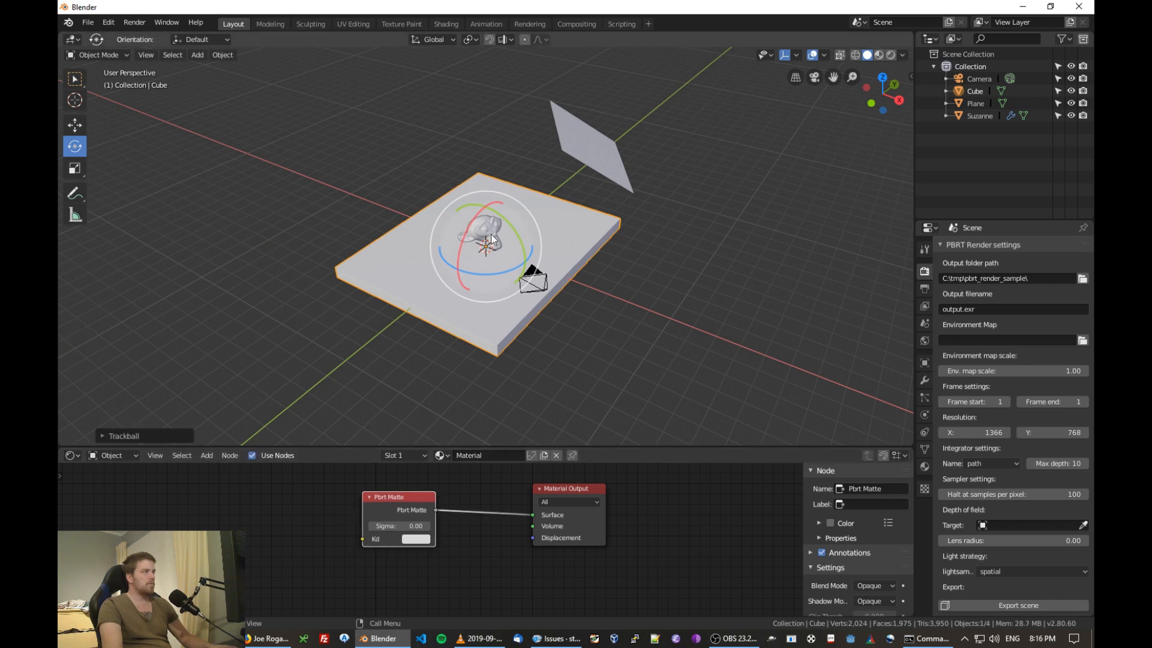
pyautogui.click(672, 277)
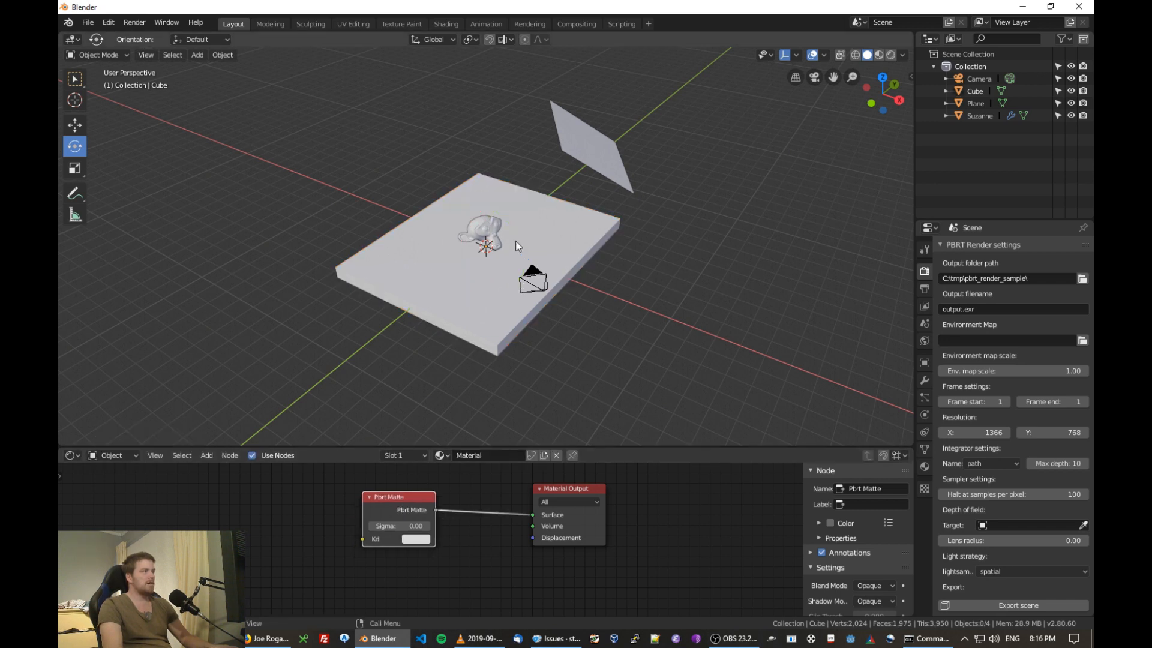
pyautogui.click(486, 226)
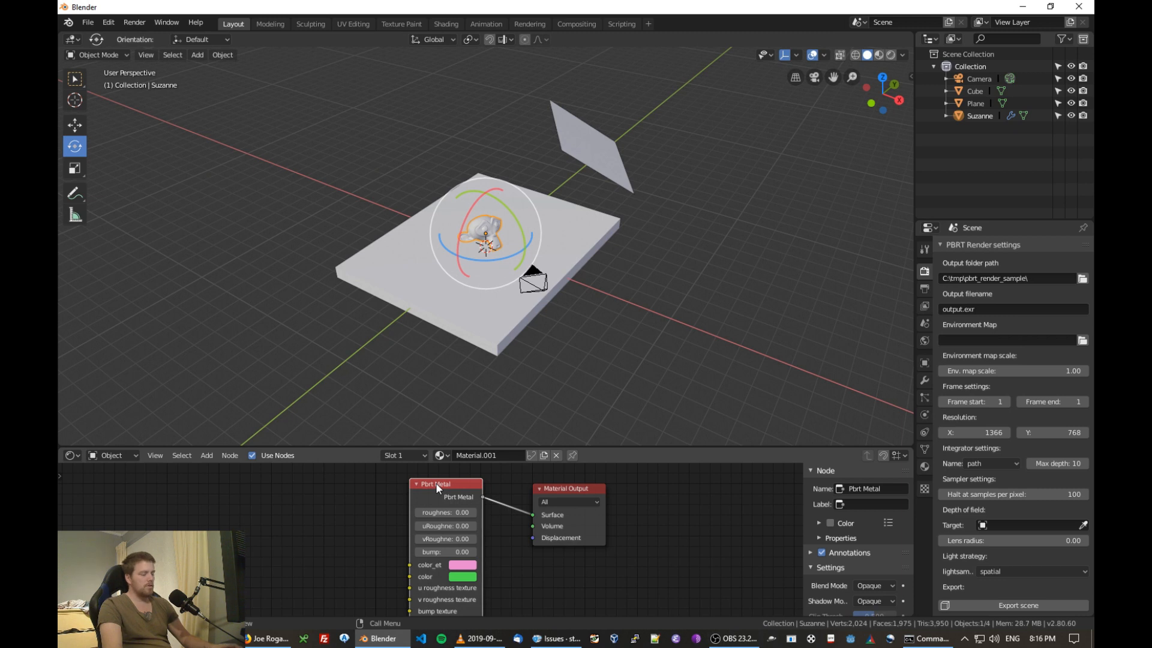
pyautogui.press('x')
pyautogui.click(207, 455)
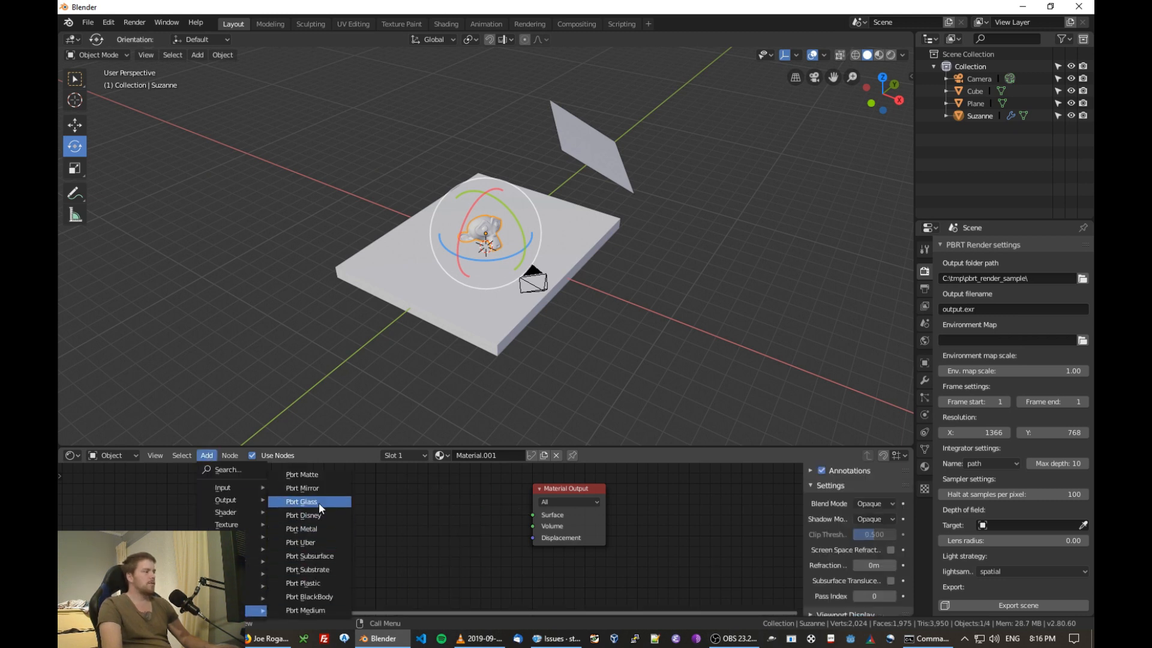
pyautogui.click(318, 502)
pyautogui.moveTo(461, 492); pyautogui.dragTo(533, 514)
# - Add a Pbrt Medium node to the monkey's material and link it to the Pbrt Glass node's medium input
pyautogui.click(229, 455)
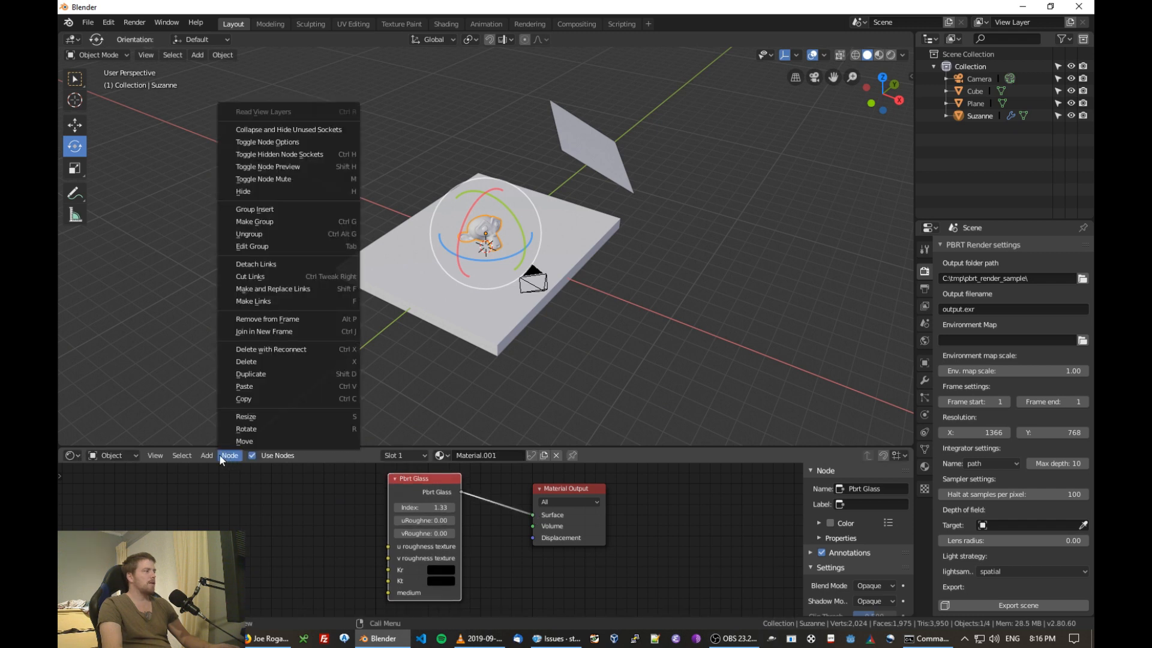
pyautogui.moveTo(206, 455)
pyautogui.moveTo(249, 609)
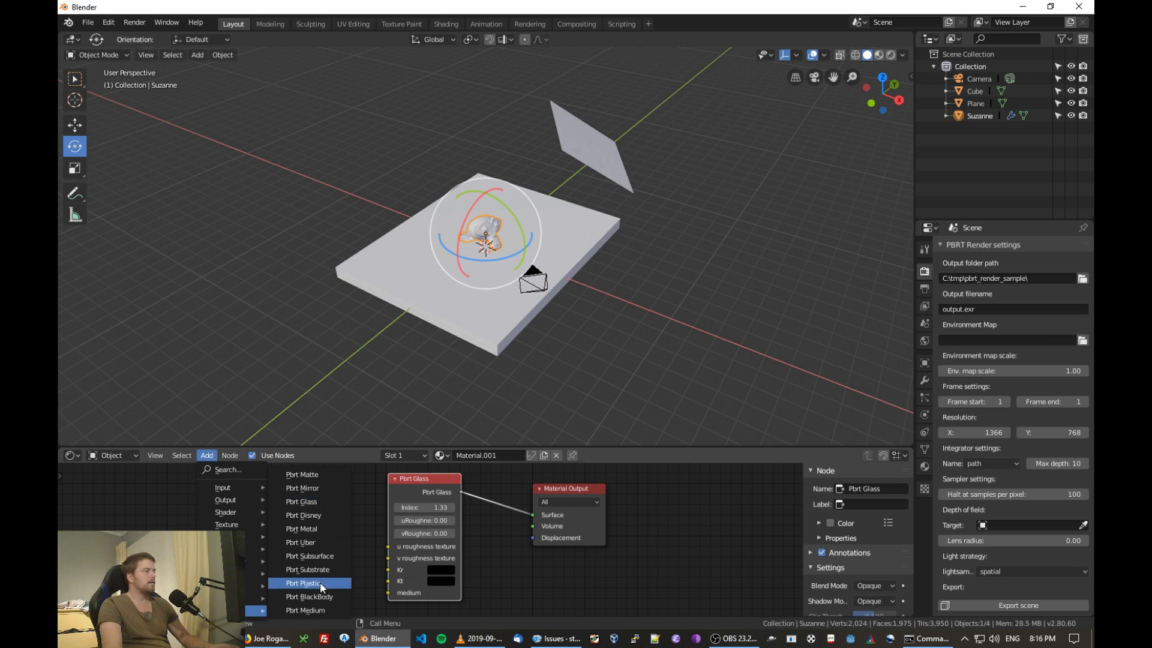
pyautogui.click(304, 610)
pyautogui.click(234, 487)
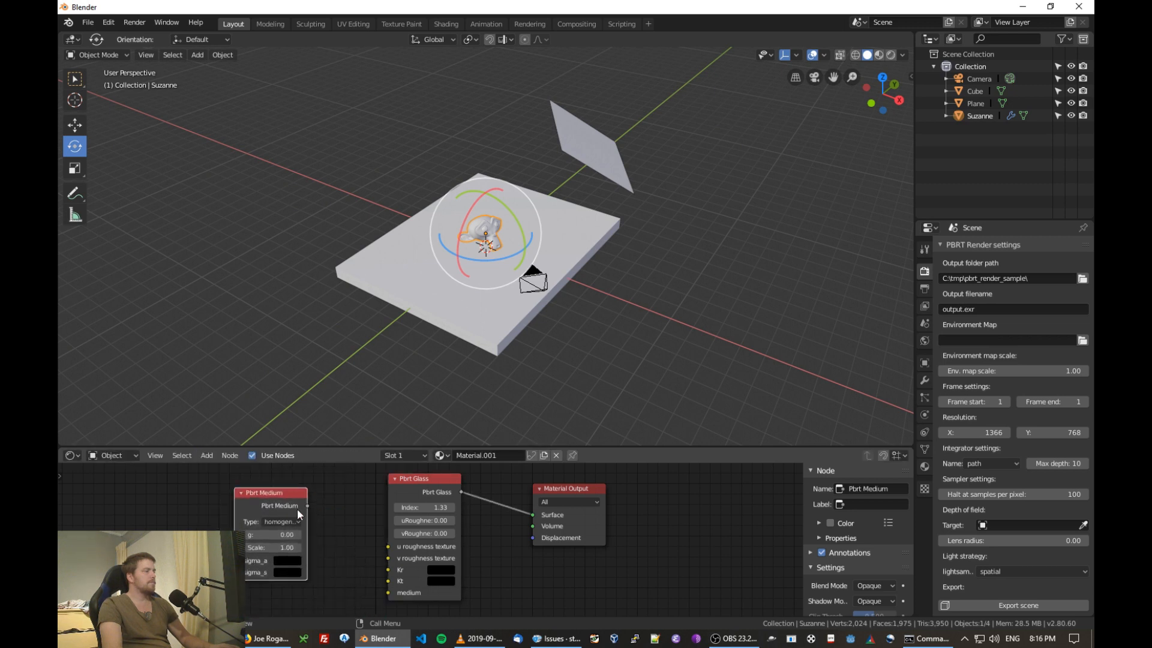
pyautogui.moveTo(307, 505); pyautogui.dragTo(388, 593)
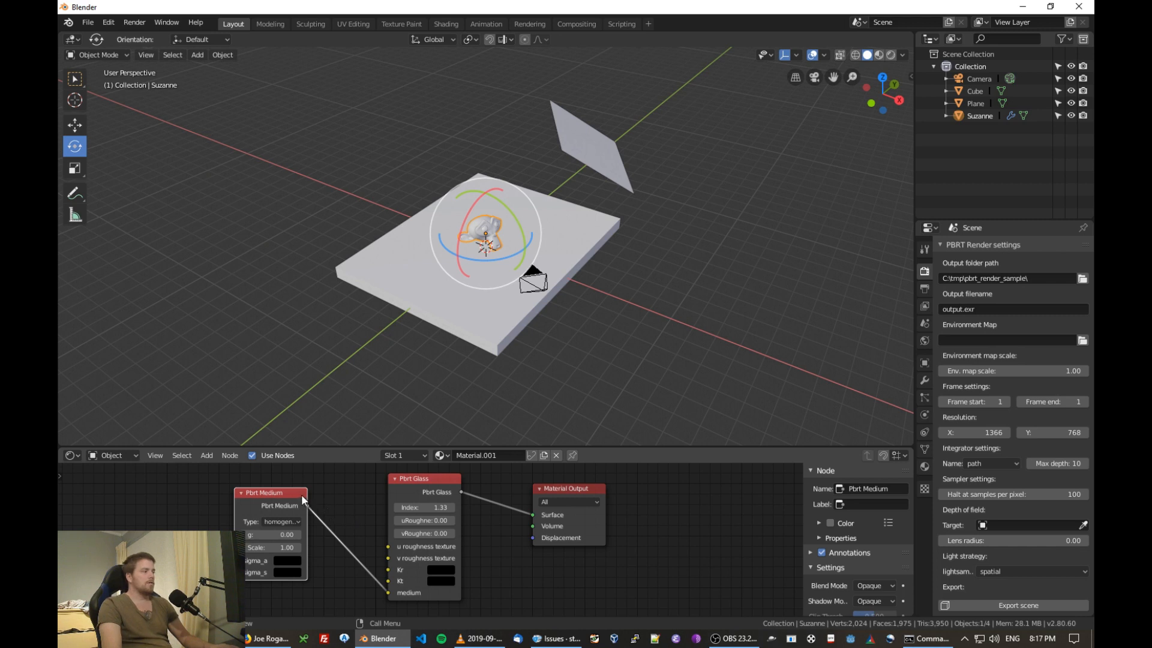
# - Replace the monkey material's Pbrt Medium and Pbrt Glass nodes with a Pbrt Matte node linked to the Material Output's Surface
pyautogui.press('x')
pyautogui.click(412, 477)
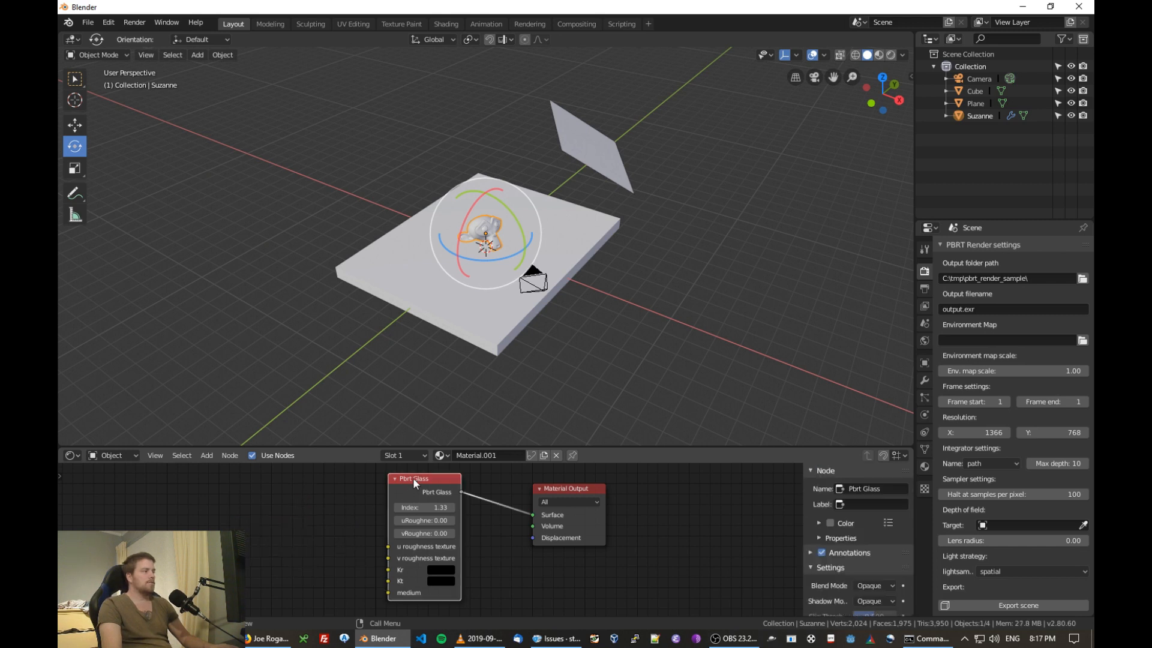
pyautogui.press('x')
pyautogui.click(207, 456)
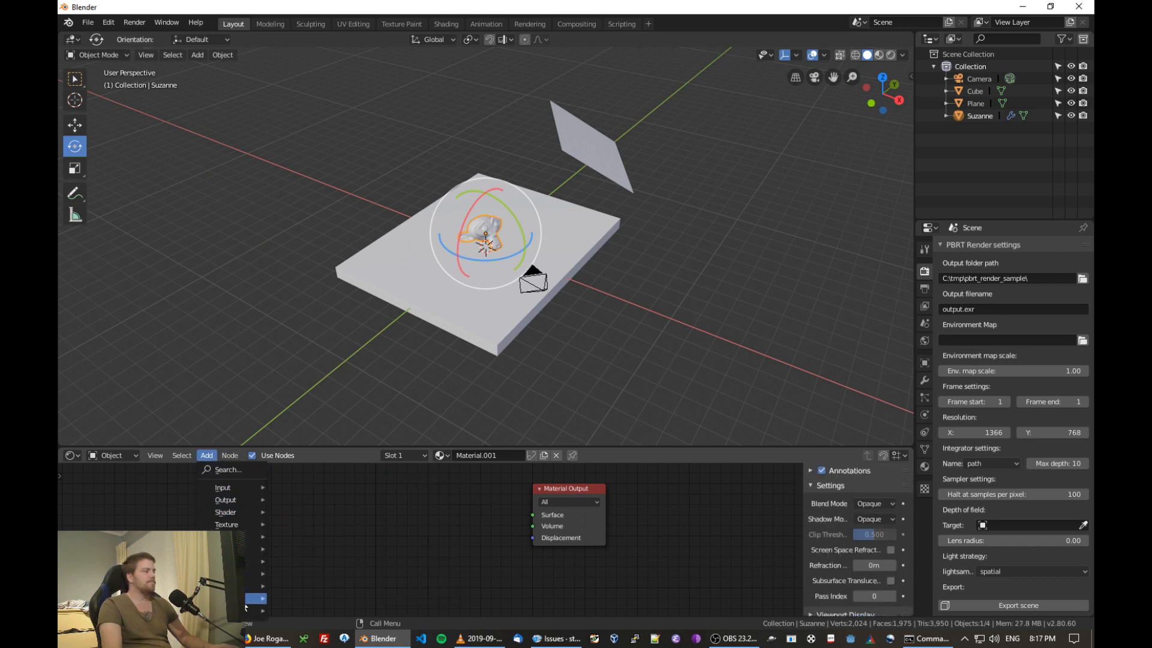
pyautogui.moveTo(258, 610)
pyautogui.click(311, 478)
pyautogui.click(396, 494)
pyautogui.moveTo(469, 513); pyautogui.dragTo(532, 514)
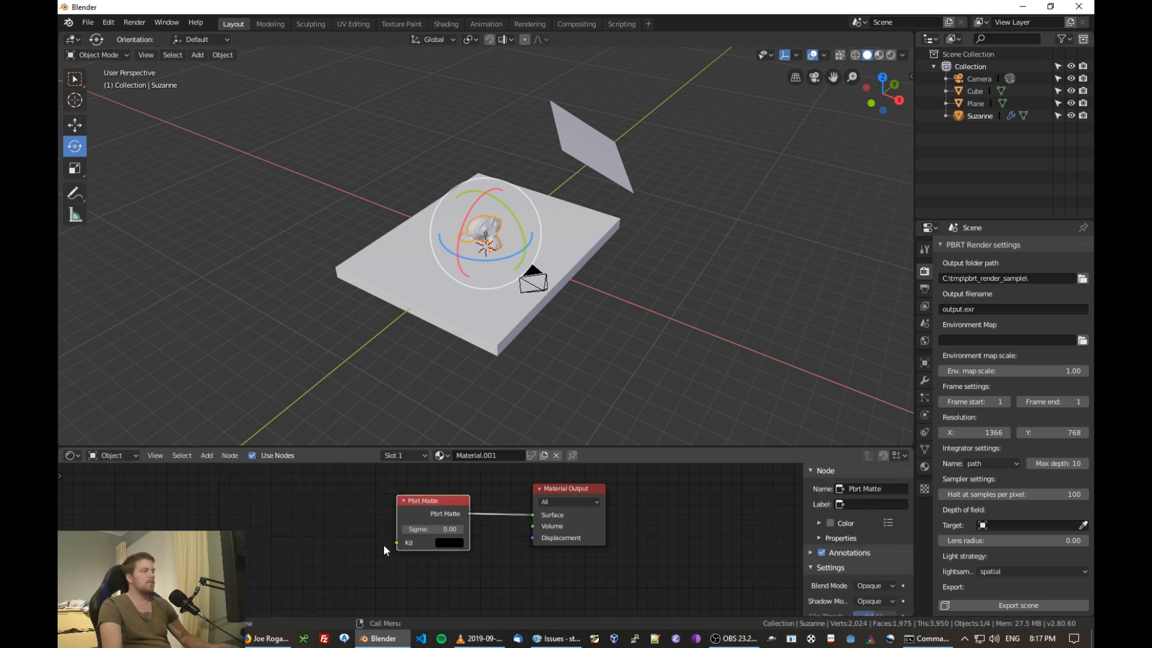
# - Add an Image Texture node to the monkey's material and link its Color output to the Pbrt Matte node's Kd input
pyautogui.click(207, 456)
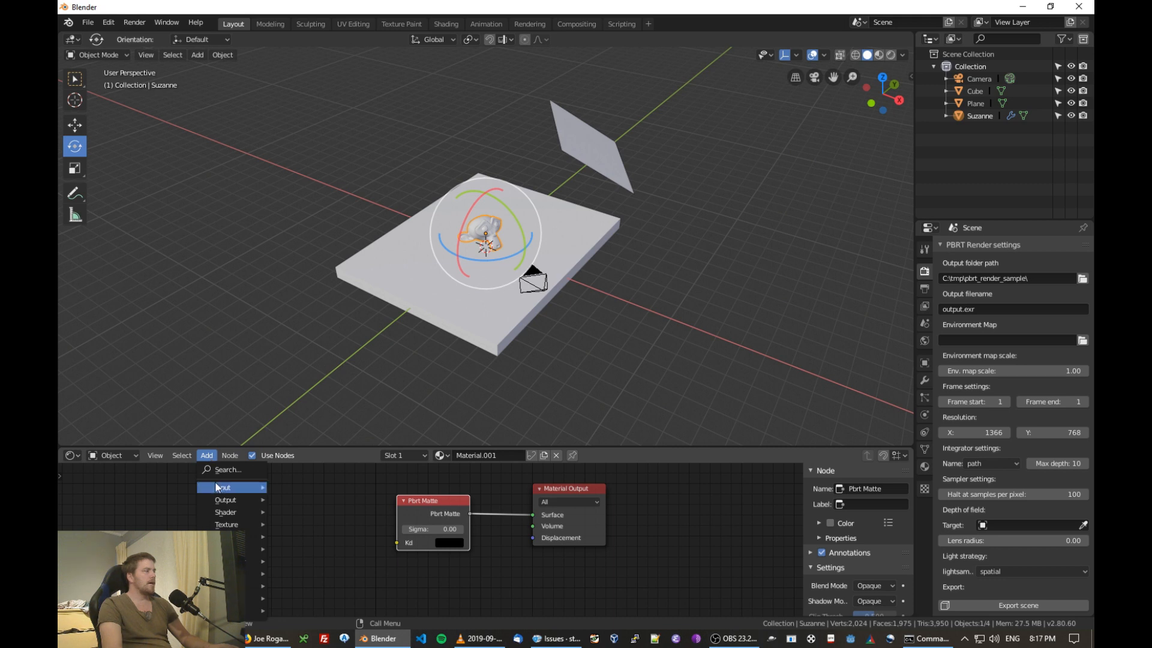
pyautogui.moveTo(215, 483)
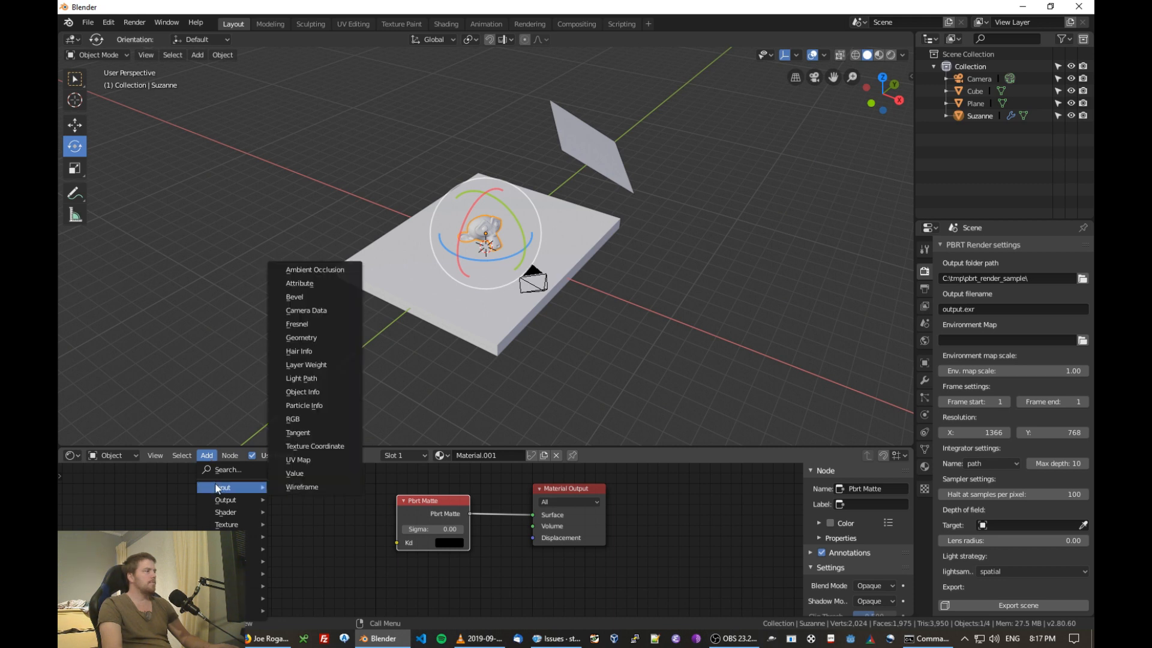
pyautogui.moveTo(228, 525)
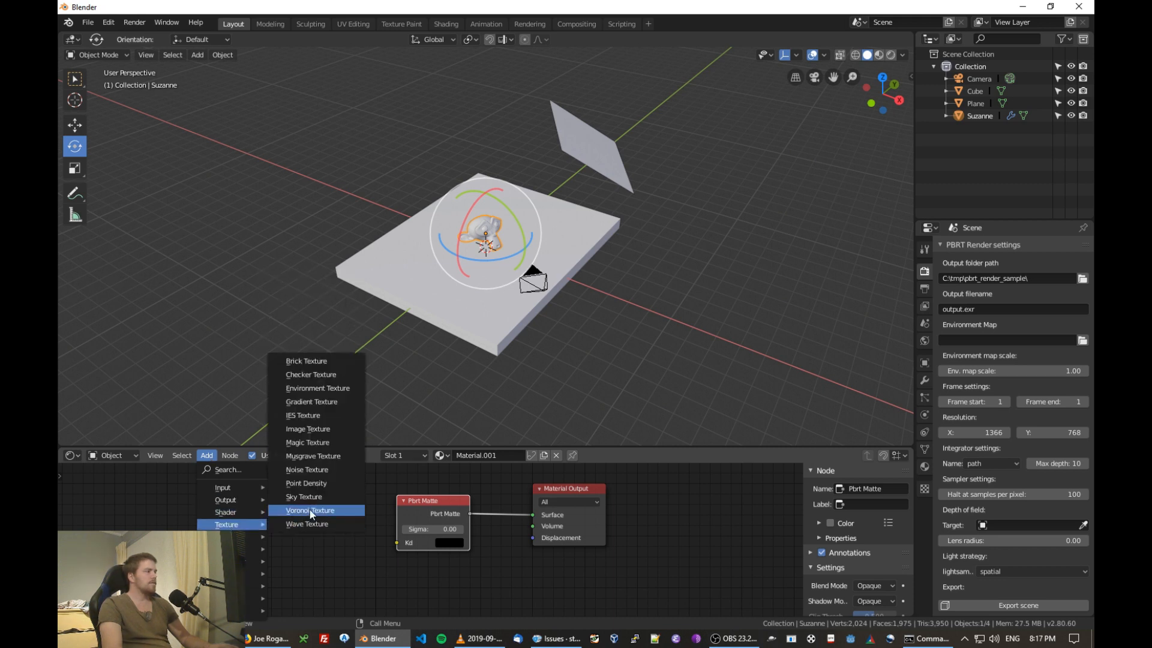
pyautogui.click(324, 431)
pyautogui.moveTo(325, 493); pyautogui.dragTo(398, 544)
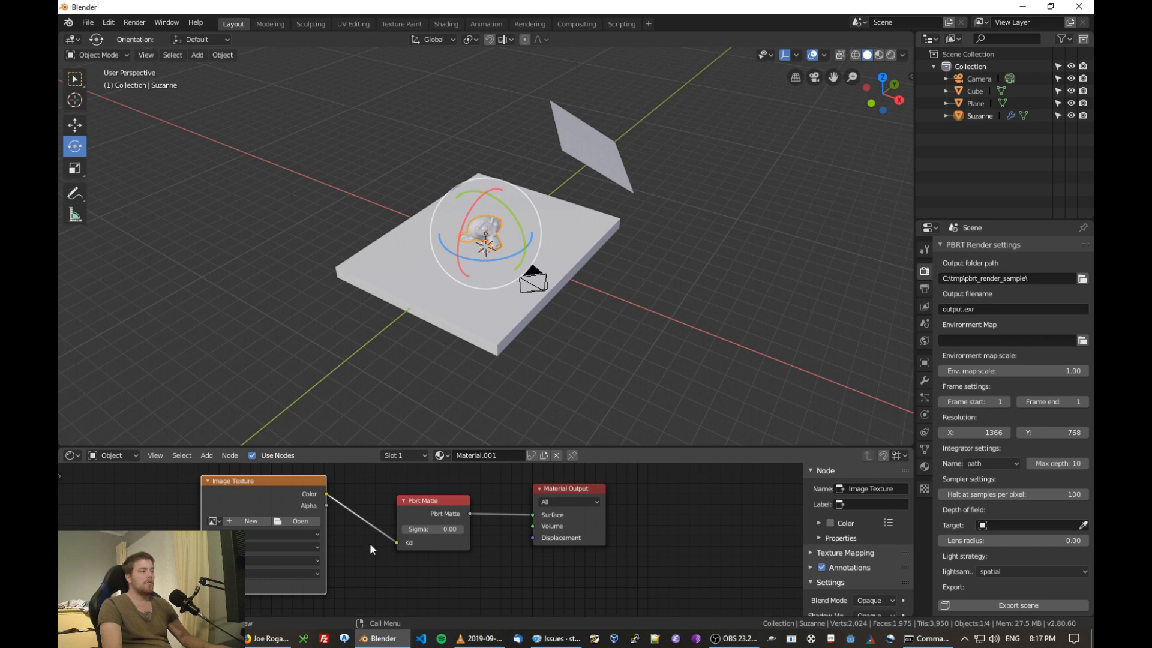
# - Add a Pbrt Plastic node beside the Image Texture node and delete it again
pyautogui.click(182, 455)
pyautogui.moveTo(207, 455)
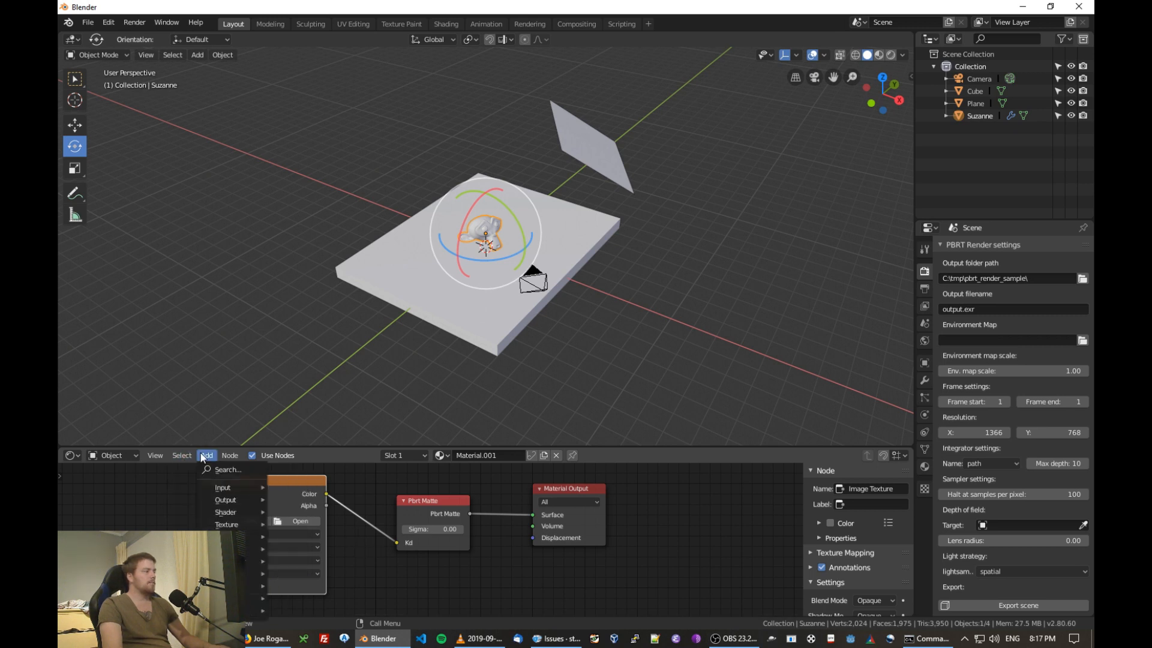
pyautogui.moveTo(255, 610)
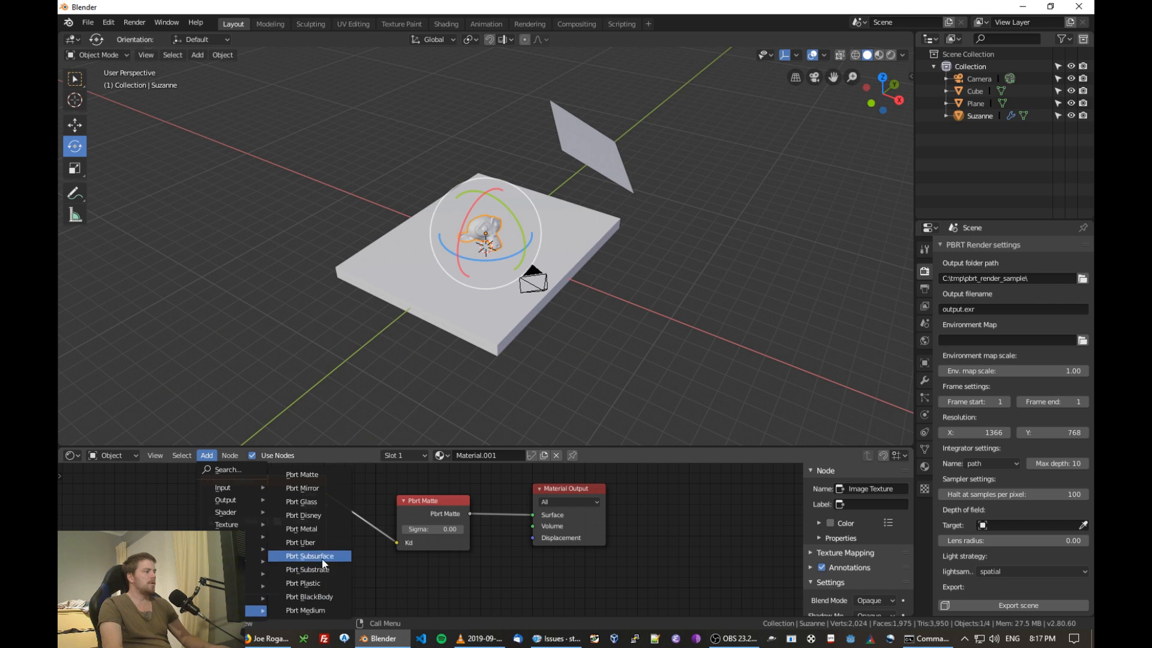
pyautogui.click(323, 579)
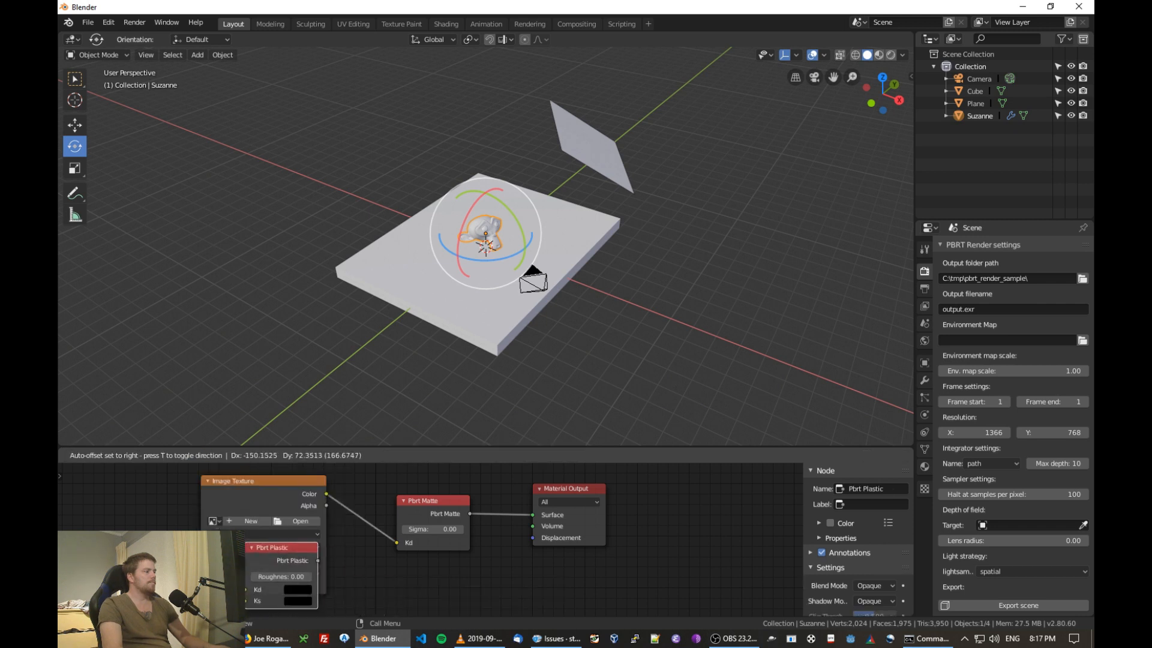
pyautogui.click(128, 487)
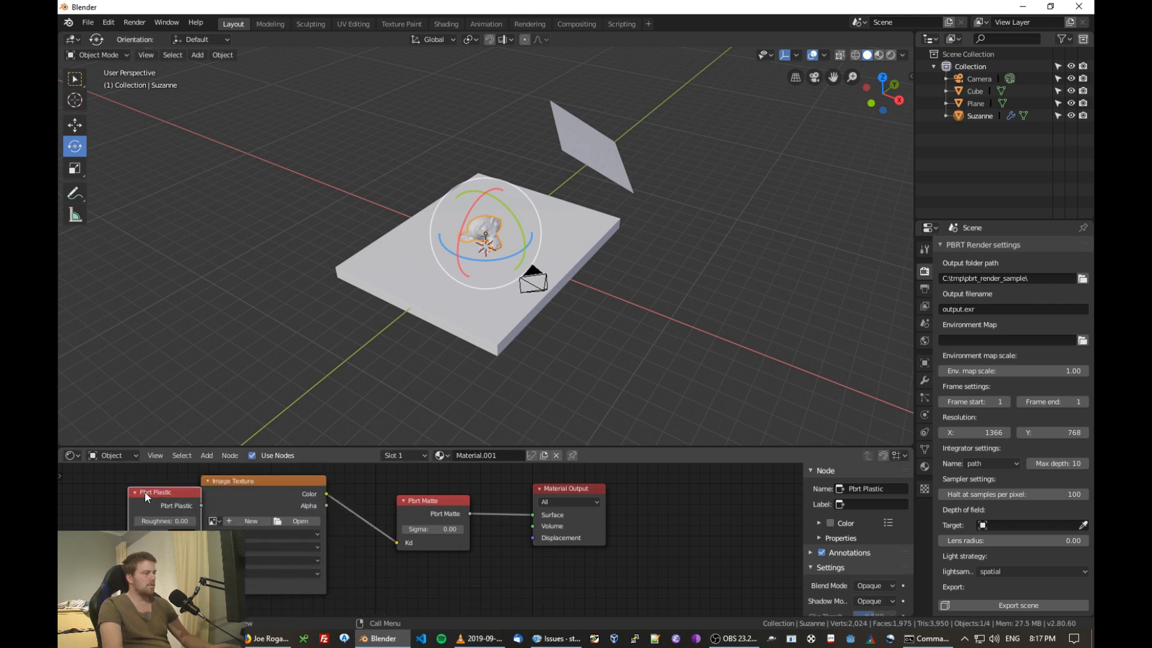
pyautogui.press('x')
# - Add a Pbrt Disney node beside the Material Output and enlarge the shader editor to show all of its parameters
pyautogui.click(207, 455)
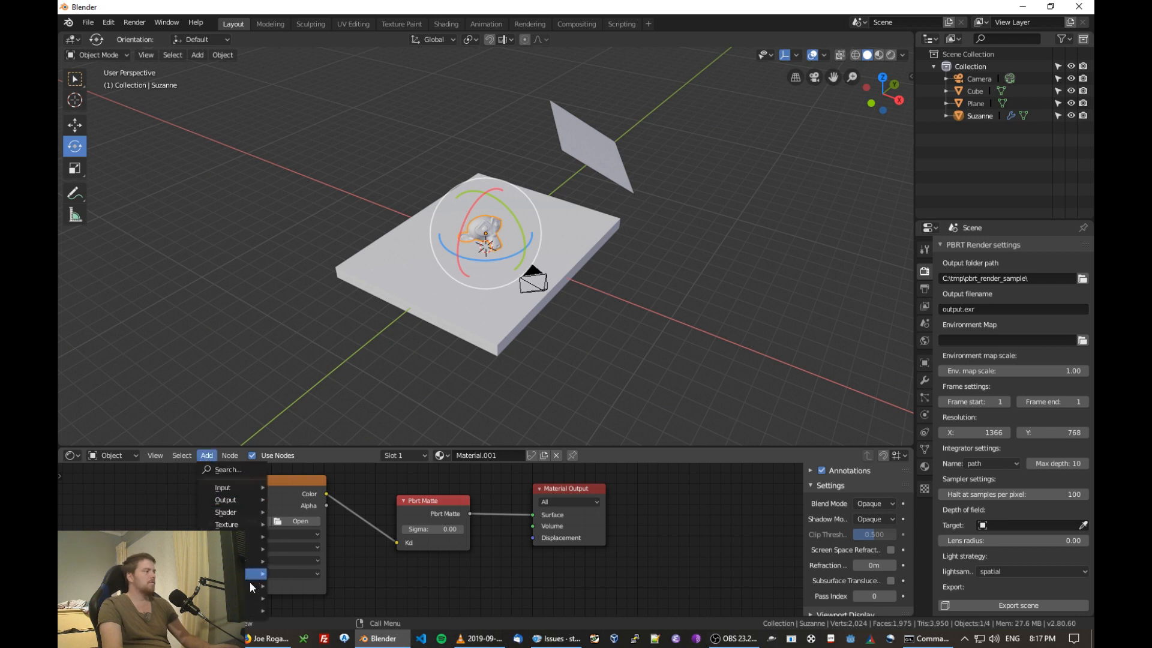
pyautogui.moveTo(255, 610)
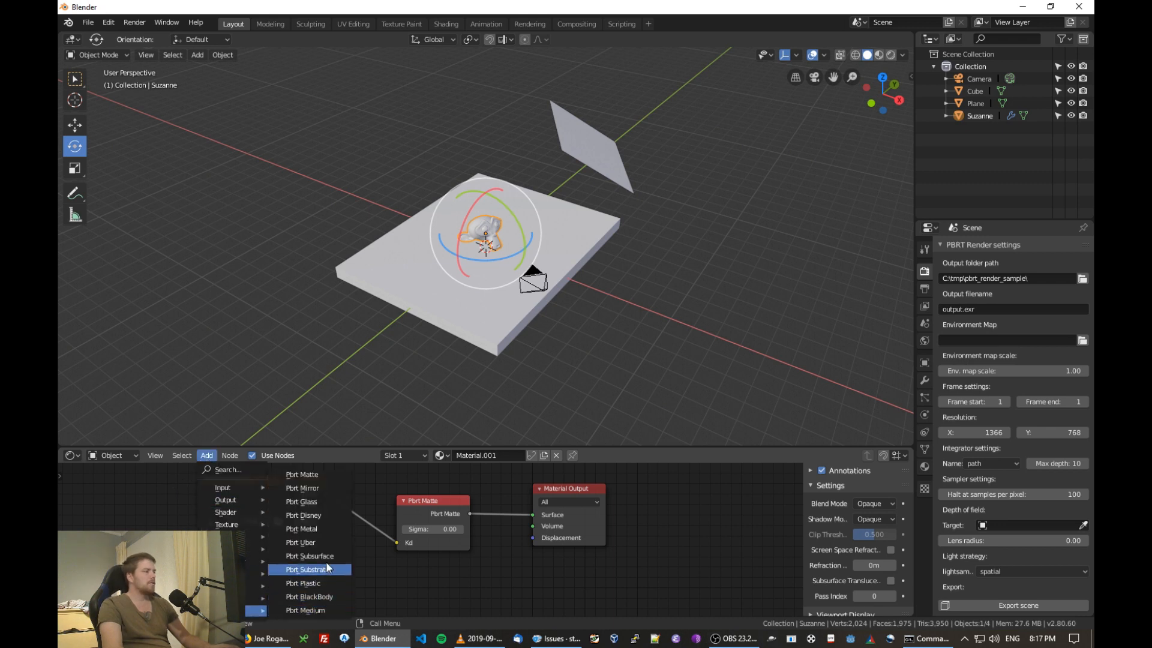
pyautogui.click(317, 516)
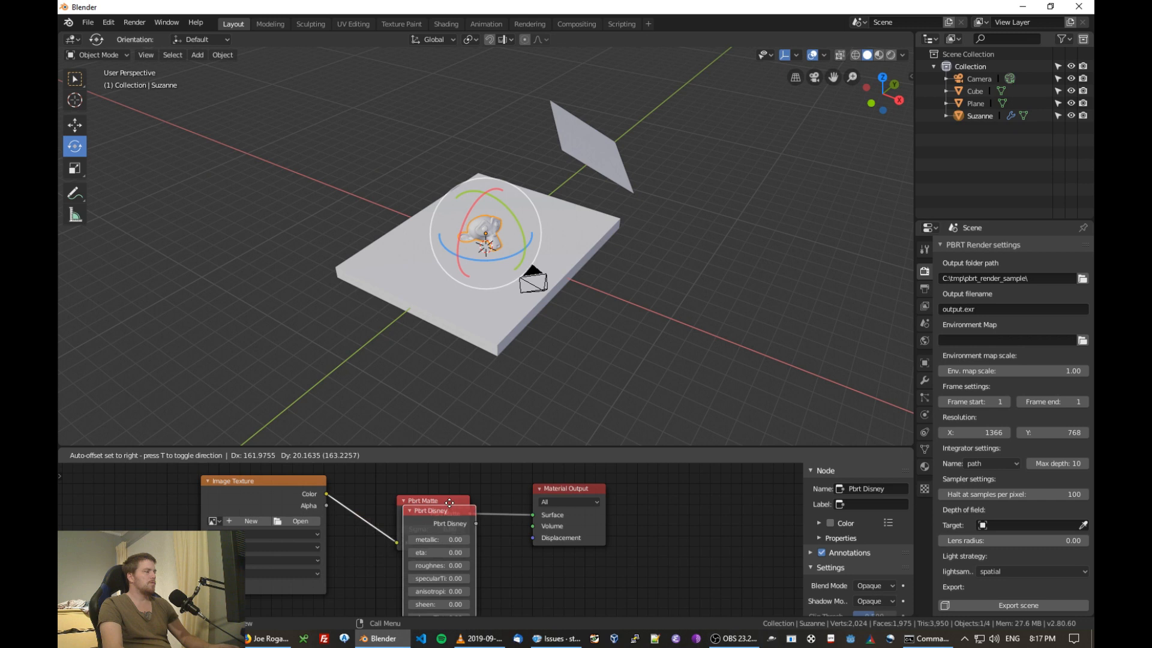
pyautogui.click(691, 475)
pyautogui.scroll(-1, 657, 517)
pyautogui.moveTo(657, 517); pyautogui.dragTo(632, 484, button='middle')
pyautogui.moveTo(641, 448); pyautogui.dragTo(629, 335)
pyautogui.moveTo(626, 381); pyautogui.dragTo(623, 397, button='middle')
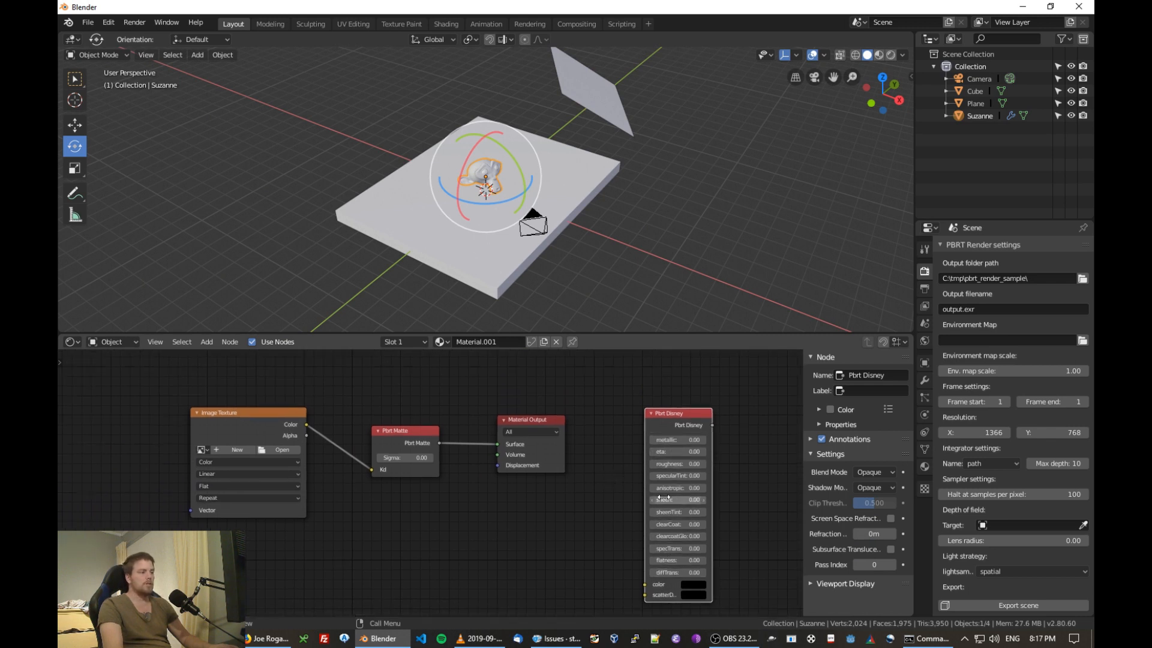
# - Delete the Pbrt Disney node from the monkey's material
pyautogui.moveTo(671, 412); pyautogui.dragTo(646, 410)
pyautogui.press('Delete')
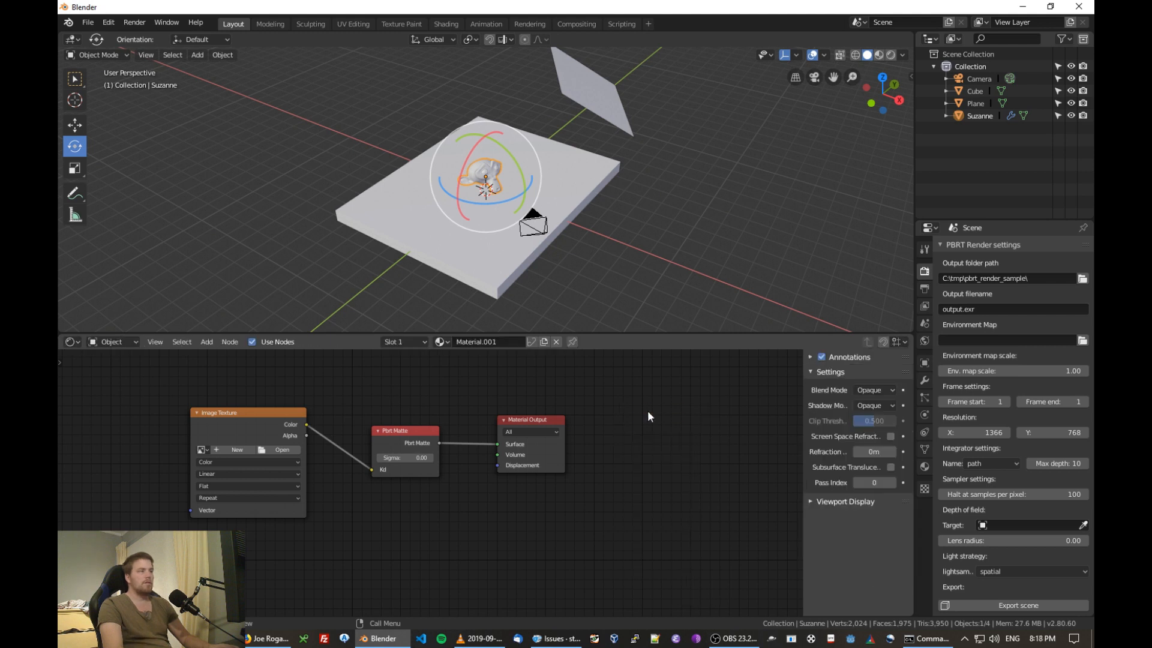
pyautogui.moveTo(635, 423); pyautogui.dragTo(691, 470, button='middle')
pyautogui.scroll(2, 682, 469)
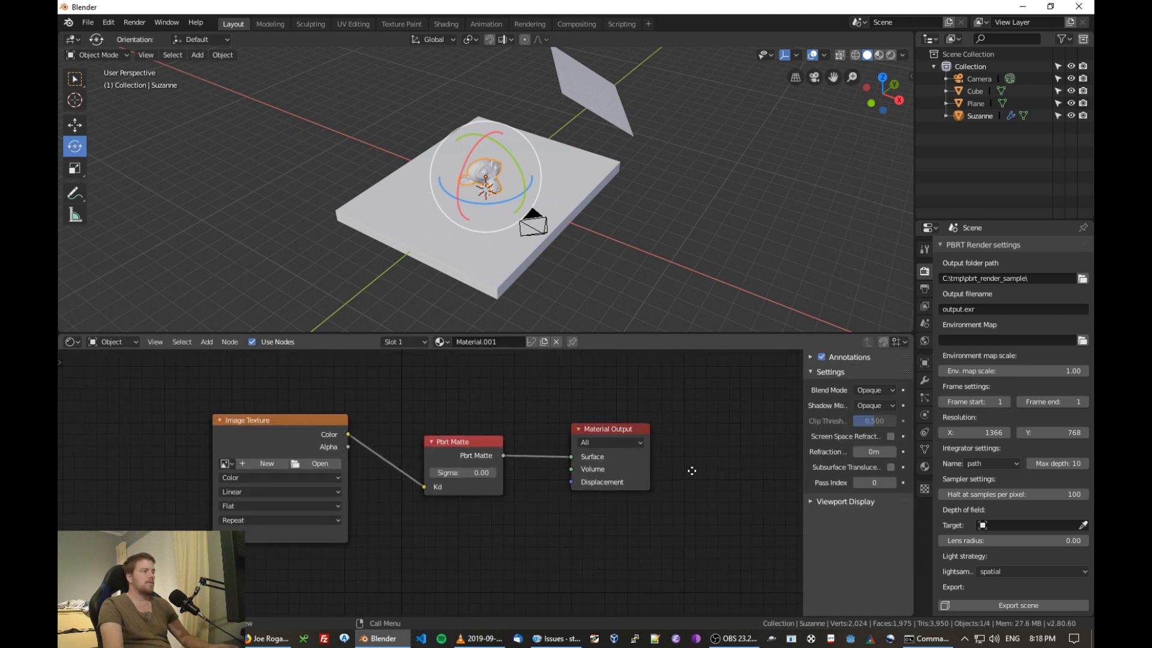
pyautogui.click(88, 23)
pyautogui.moveTo(104, 59)
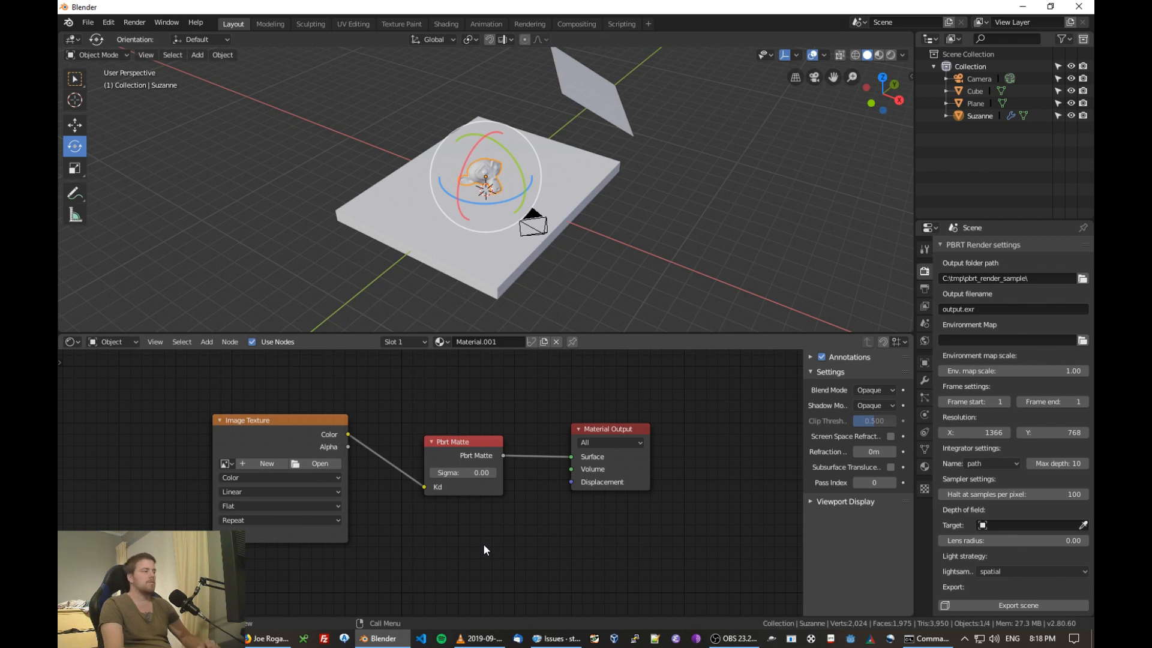
# - Switch to the browser, open the io_scene_pbrt repository's main page on GitHub and look through the sample renders in its README
pyautogui.click(556, 639)
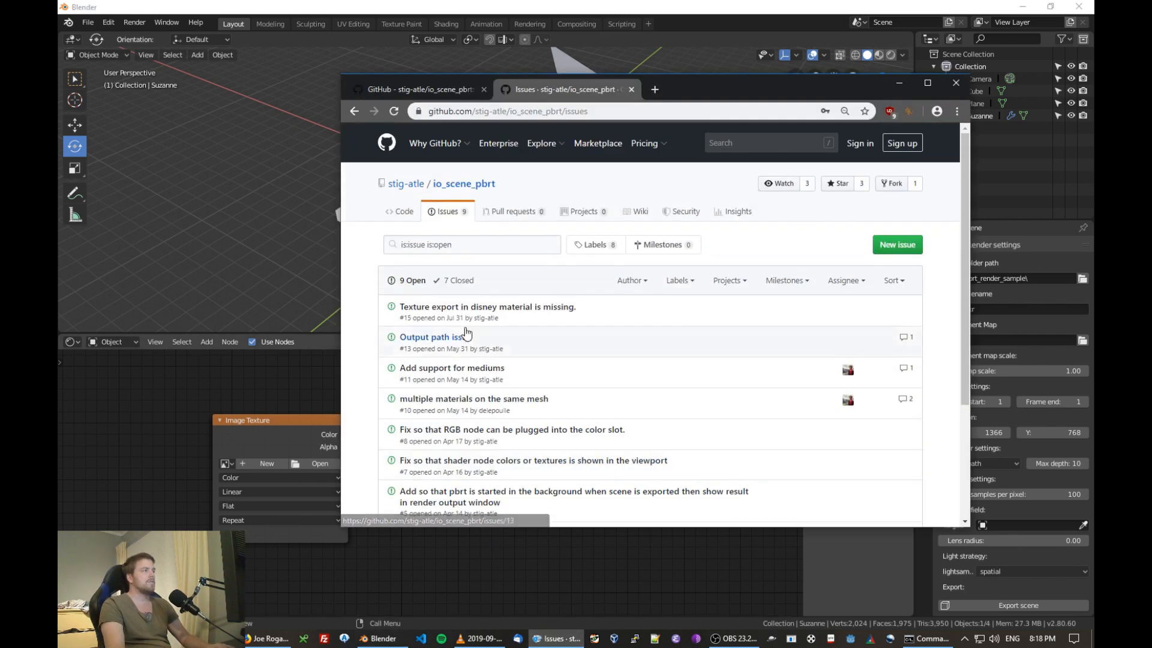
pyautogui.click(456, 184)
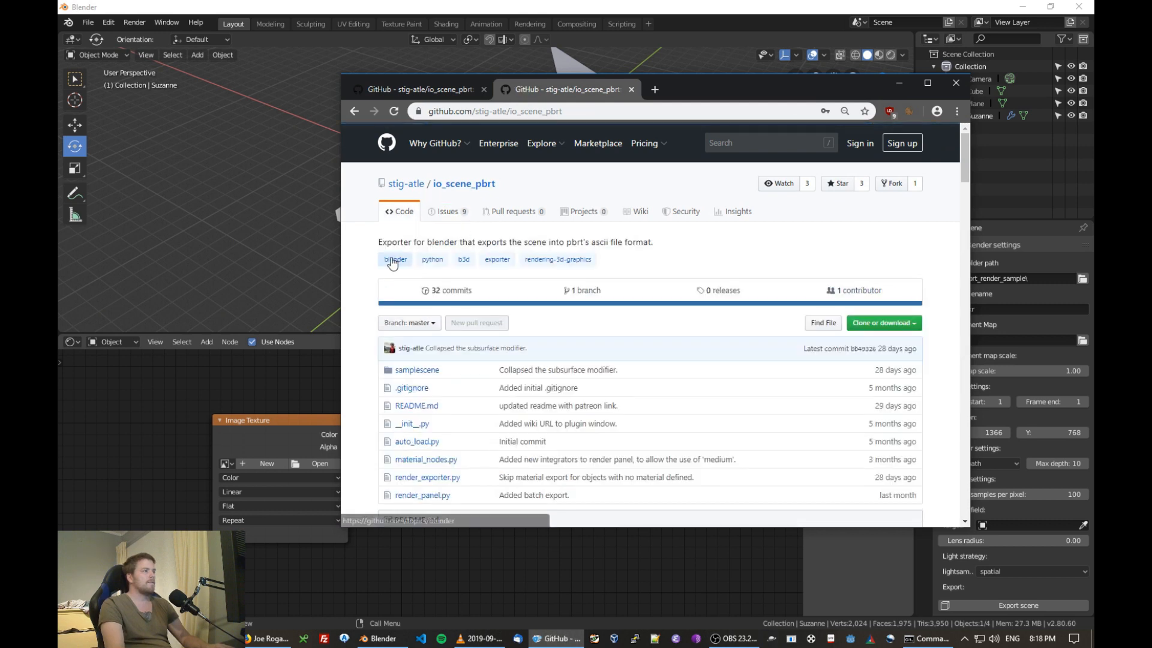
pyautogui.scroll(-10, 392, 262)
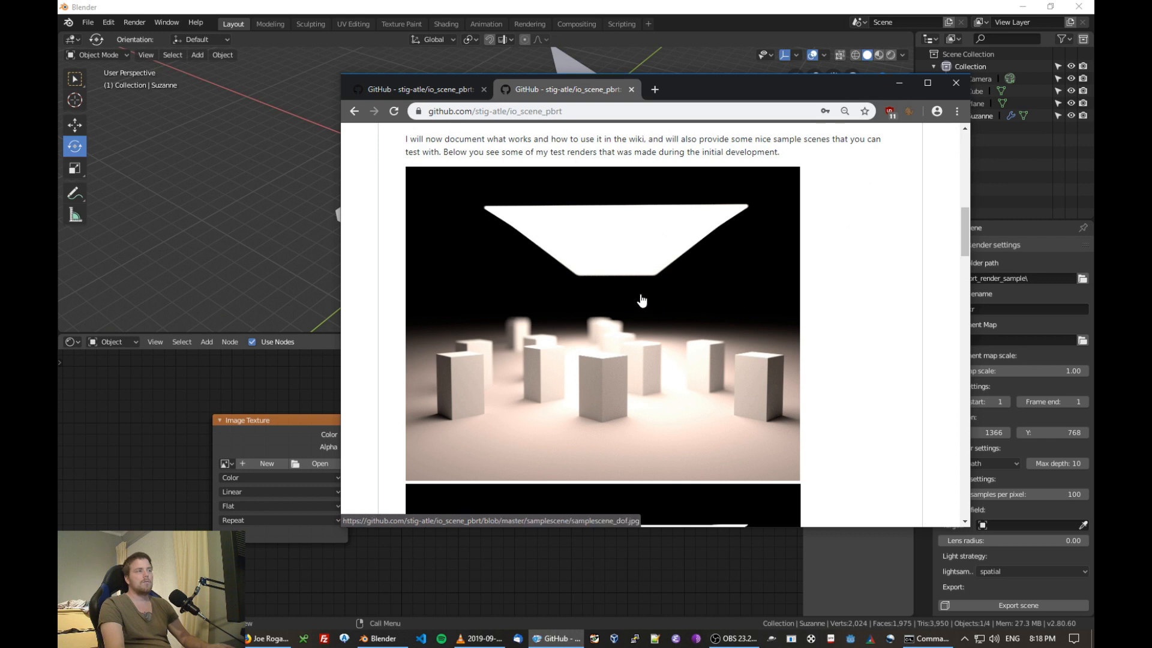
pyautogui.scroll(-8, 674, 283)
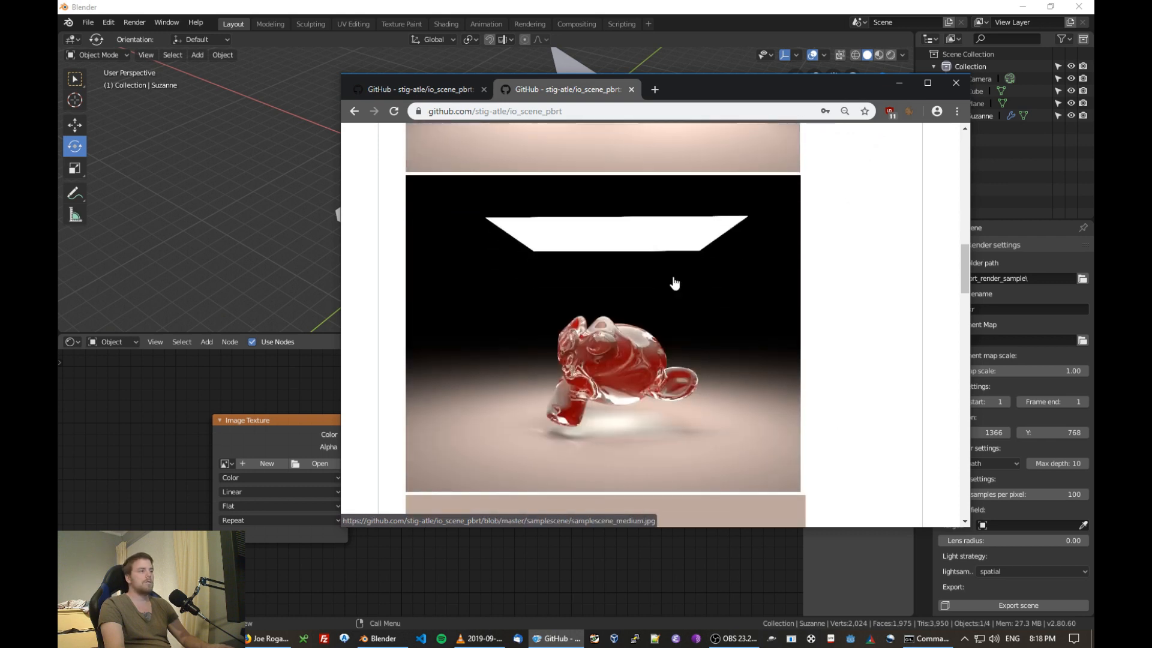
pyautogui.scroll(-2, 674, 283)
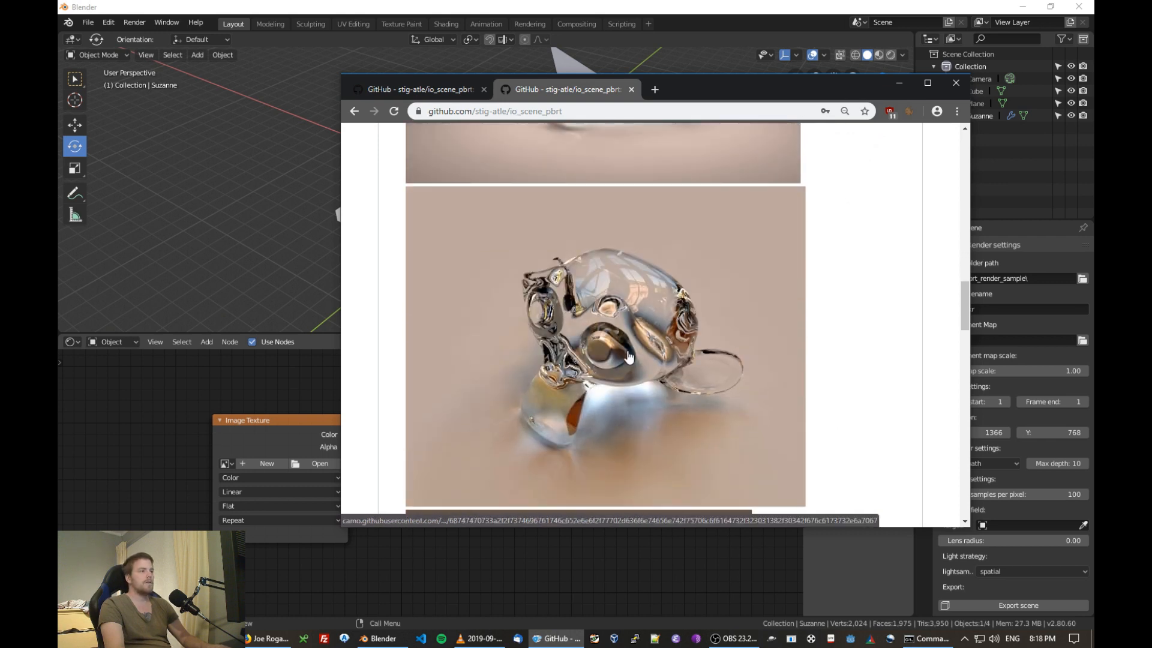
pyautogui.scroll(-3, 693, 315)
pyautogui.scroll(-5, 697, 319)
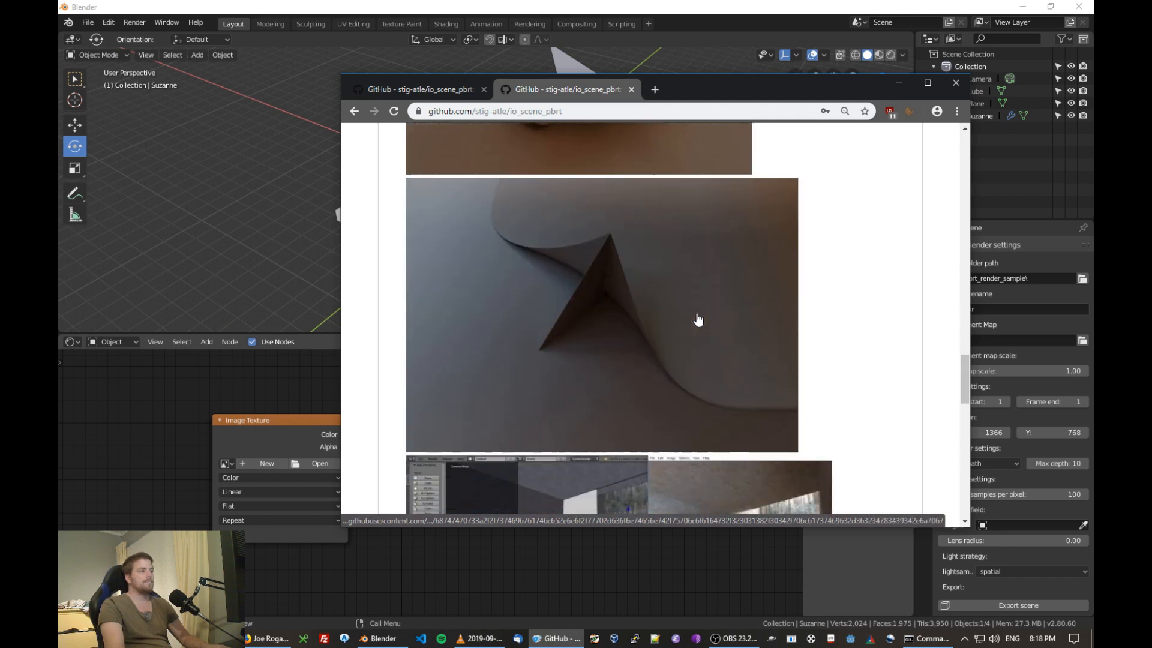
pyautogui.scroll(4, 697, 319)
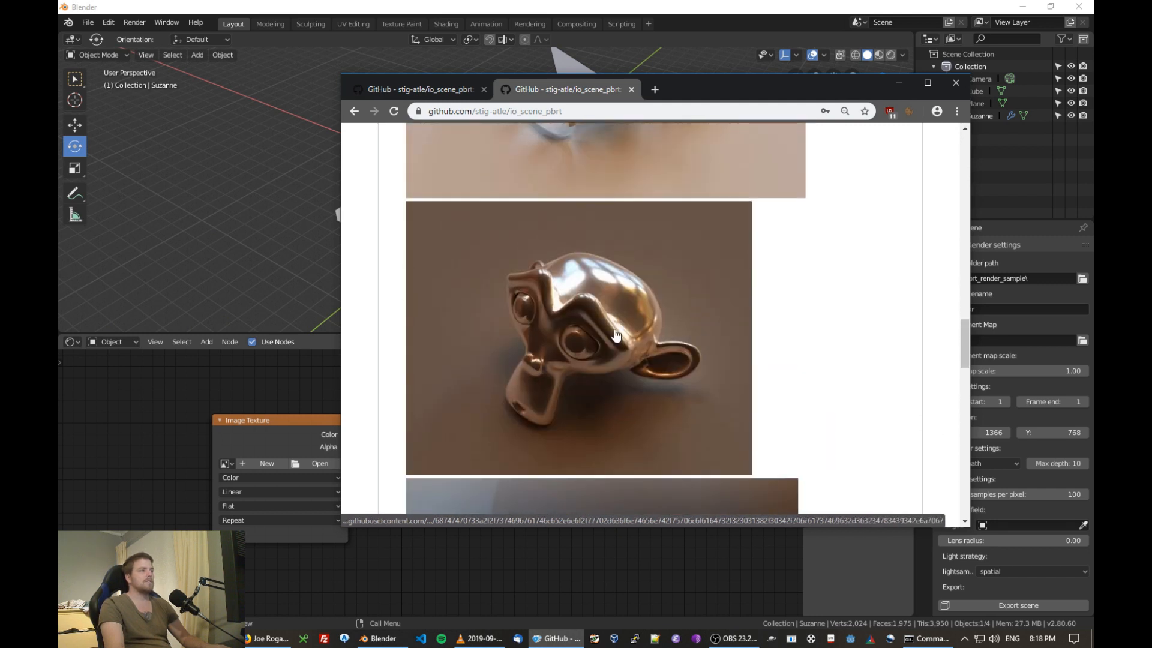
pyautogui.scroll(8, 615, 334)
pyautogui.scroll(6, 615, 335)
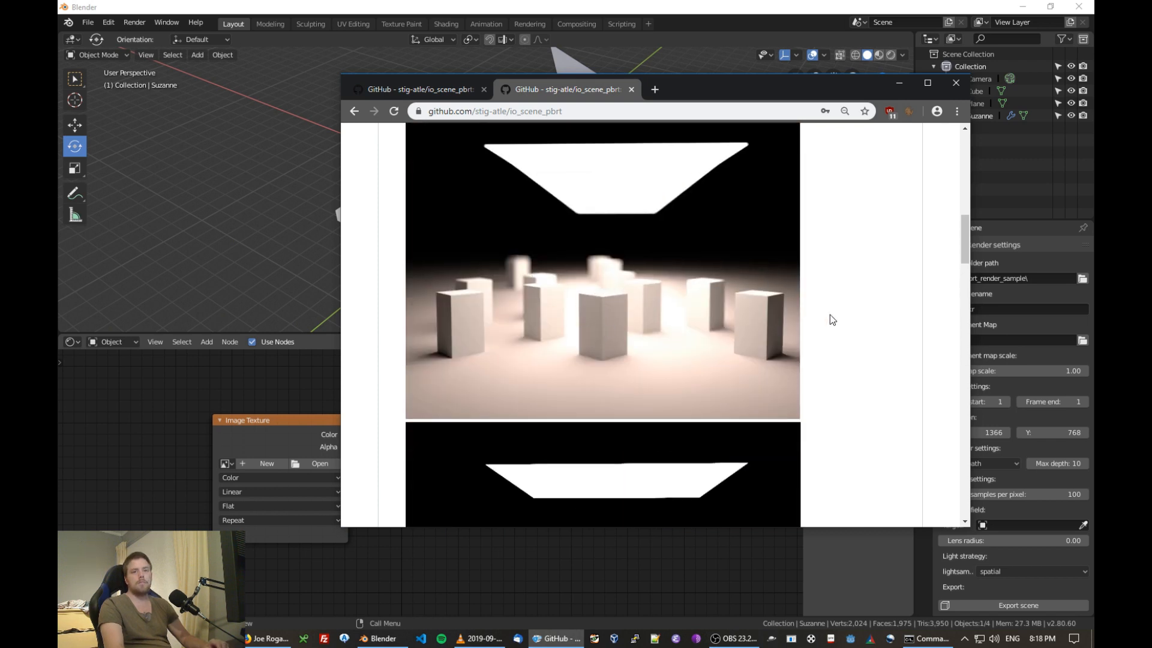
# - Switch back to Blender, inspect the floor slab and the camera by selecting each, and clear the selection
pyautogui.click(779, 13)
pyautogui.click(641, 210)
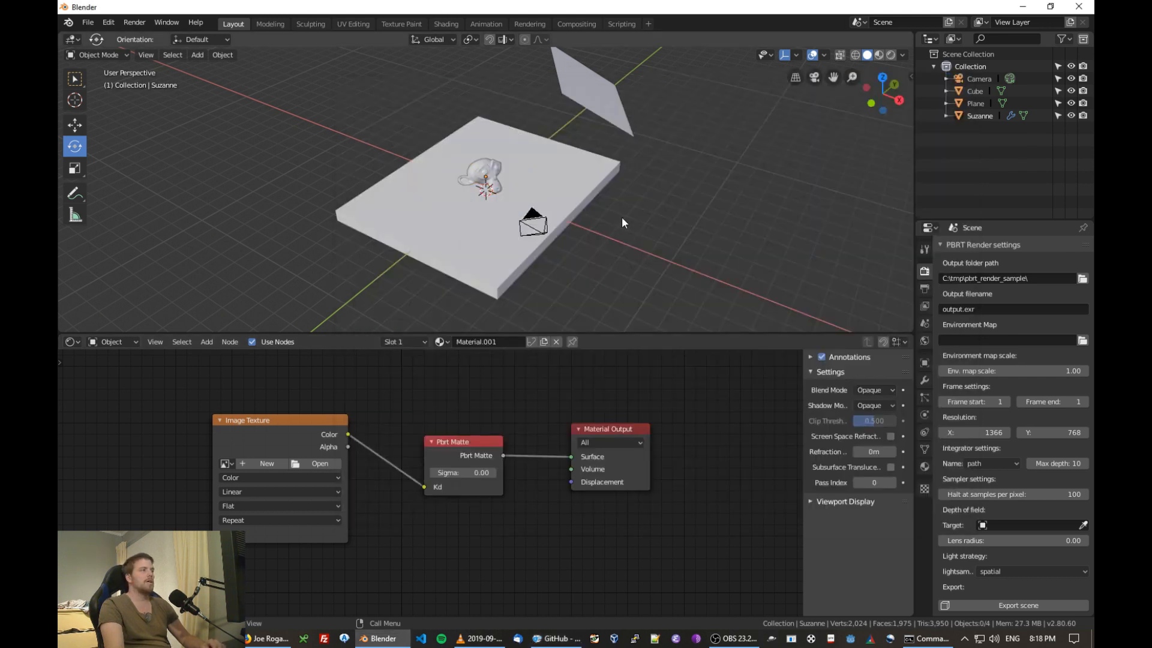
pyautogui.click(422, 220)
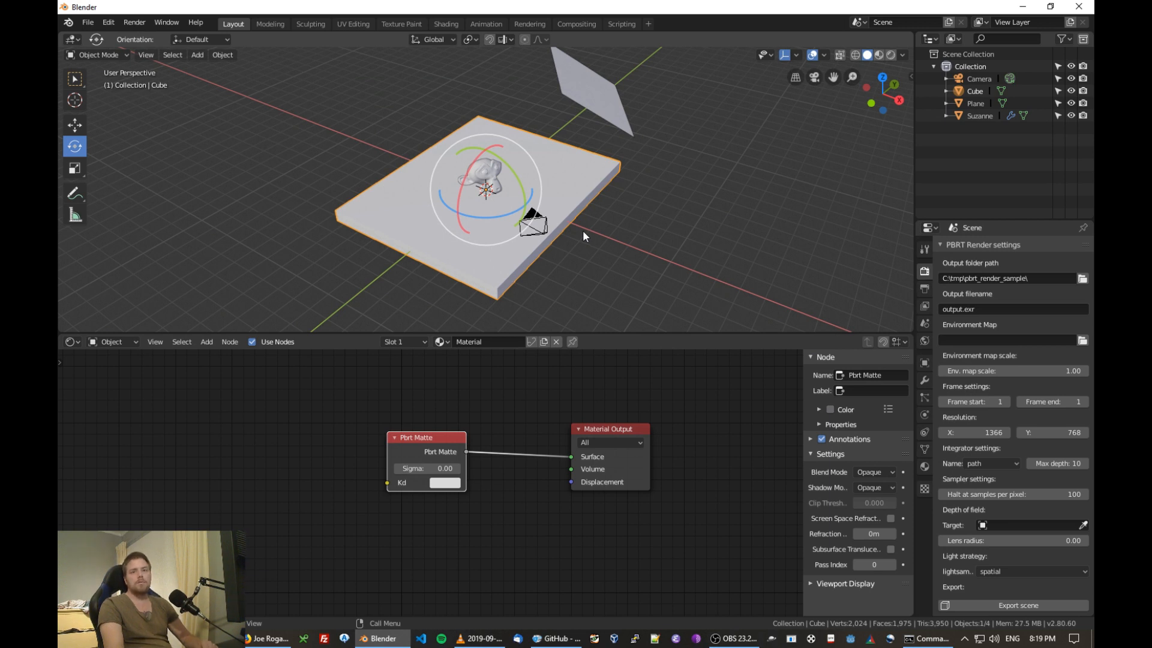
pyautogui.click(635, 225)
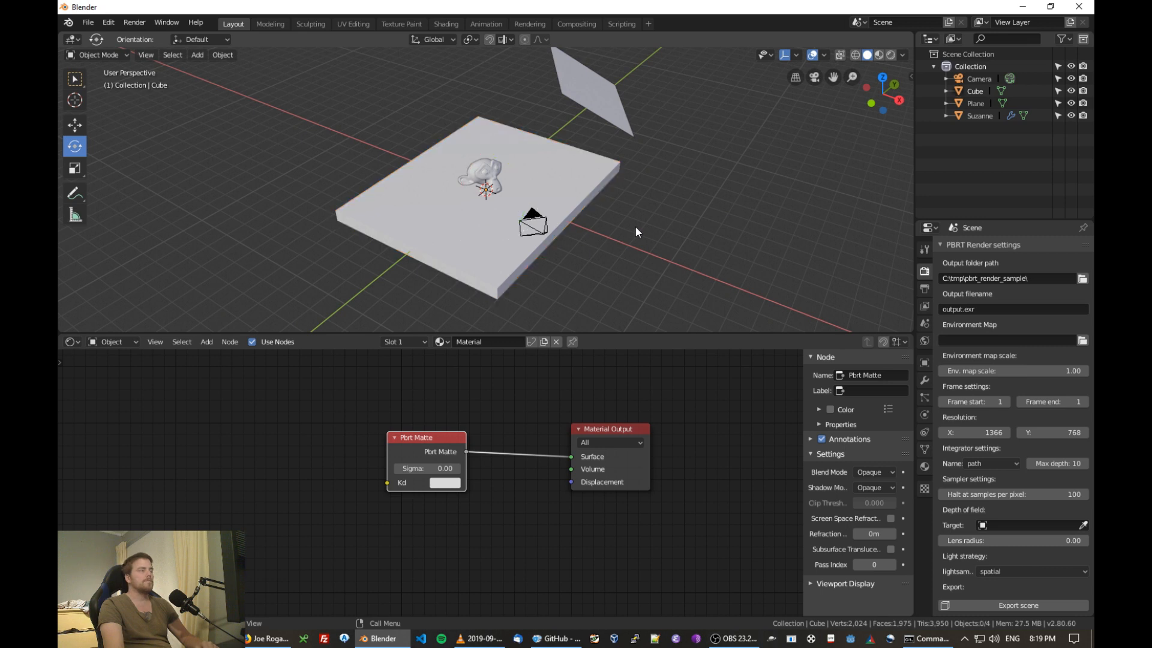
pyautogui.click(545, 233)
pyautogui.moveTo(544, 233); pyautogui.dragTo(721, 246, button='middle')
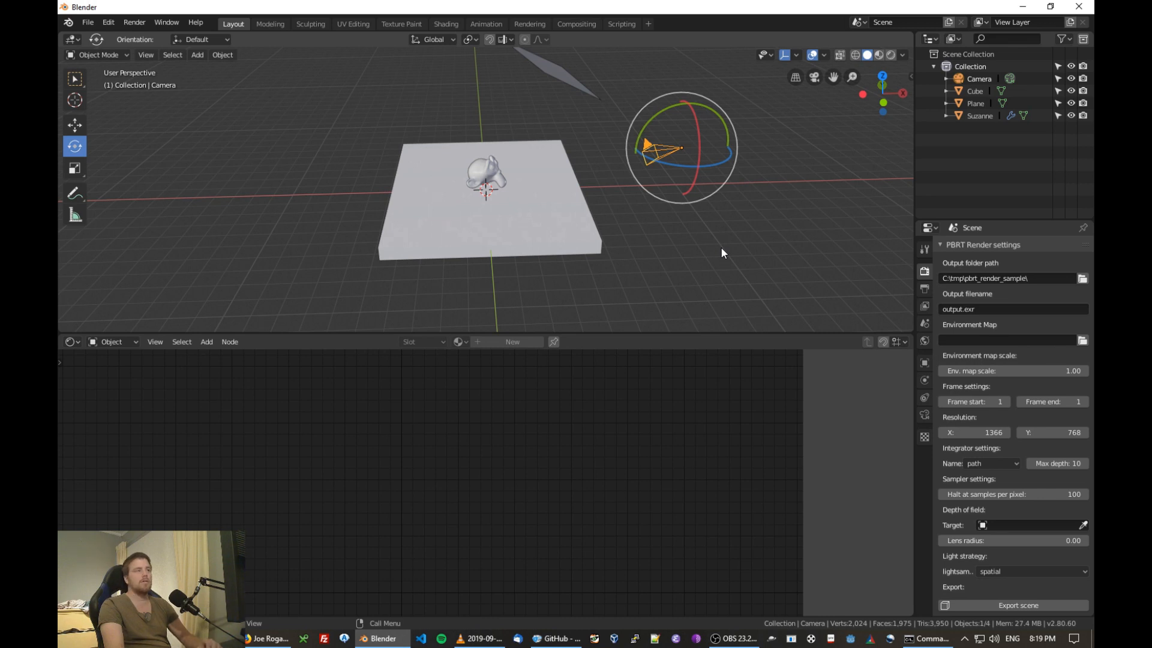
pyautogui.hotkey('alt', 'a')
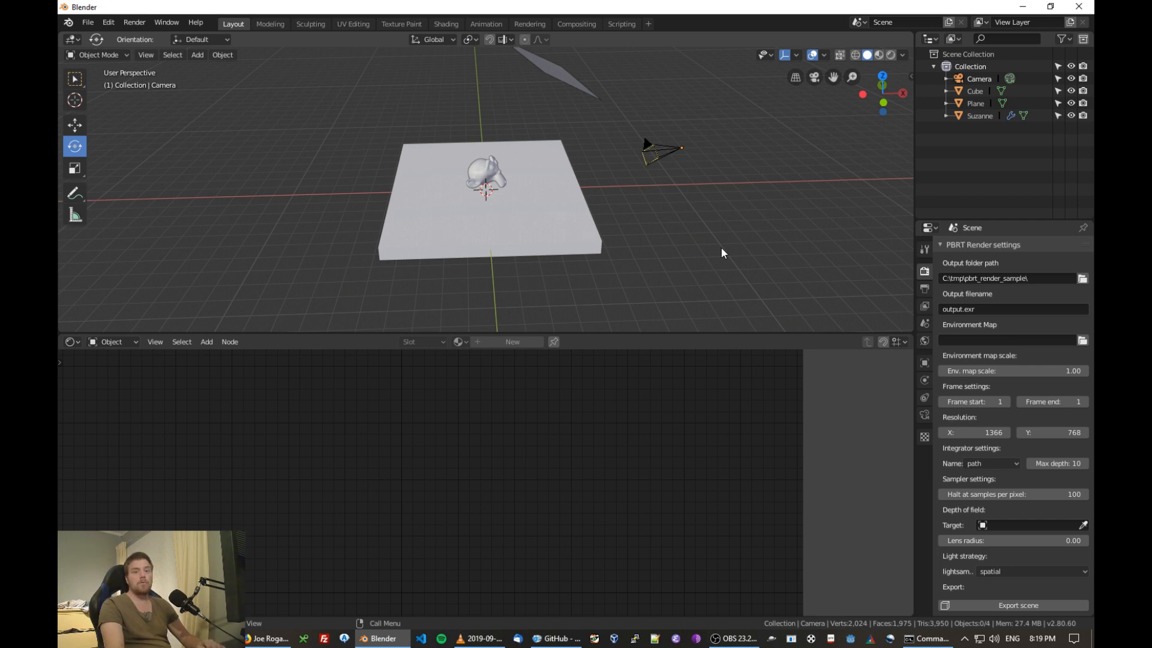
pyautogui.moveTo(721, 248); pyautogui.dragTo(712, 262, button='middle')
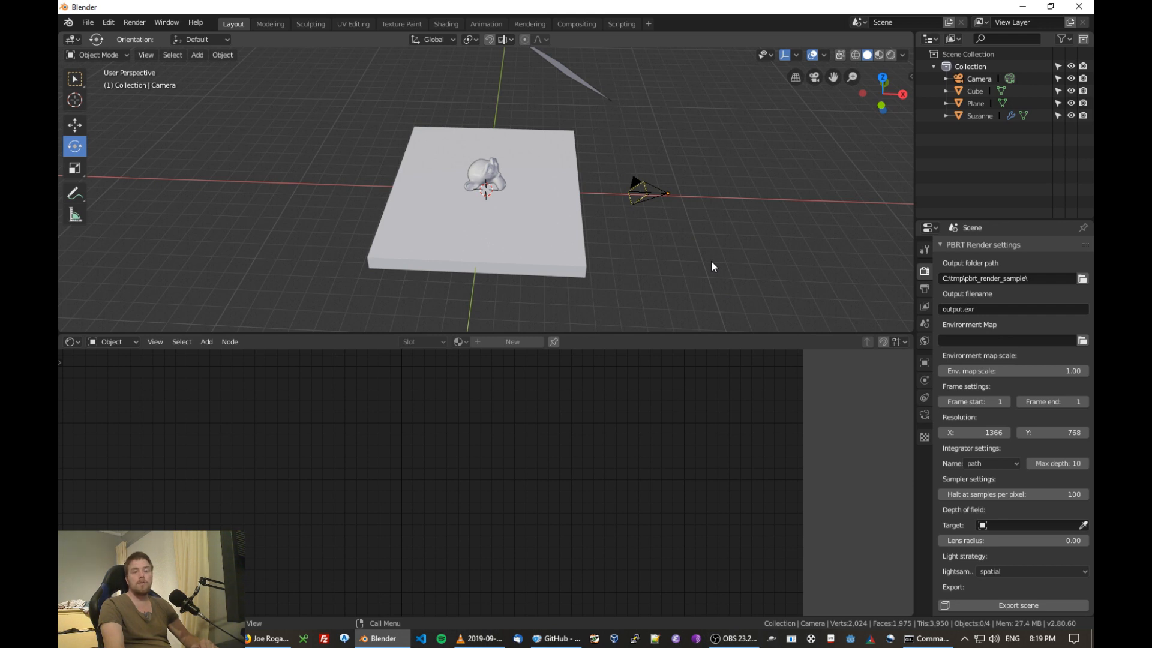
# - Switch to the browser, review the io_scene_pbrt repository's list of open issues, and return to Blender
pyautogui.click(563, 637)
pyautogui.scroll(15, 627, 351)
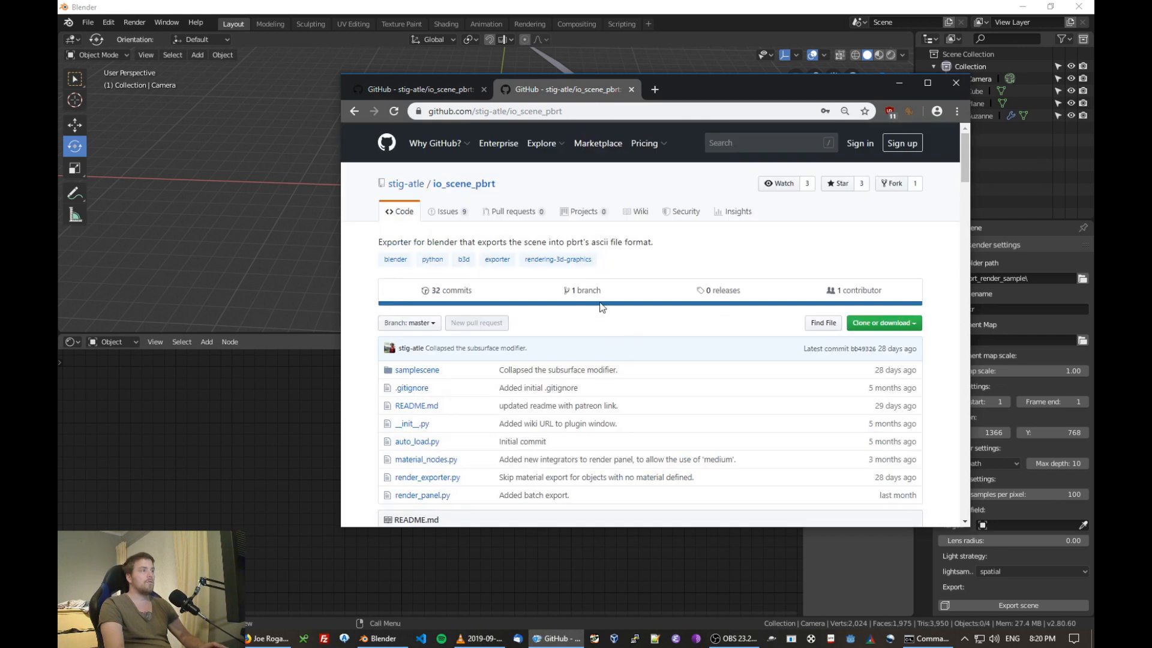
pyautogui.click(452, 215)
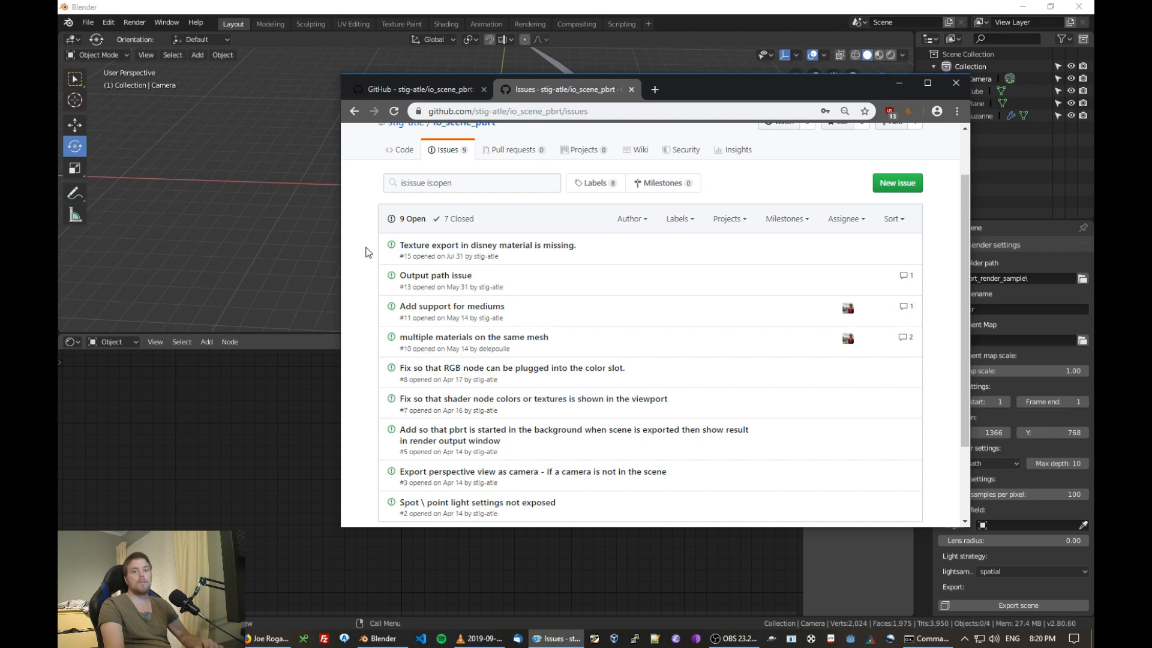
pyautogui.click(556, 45)
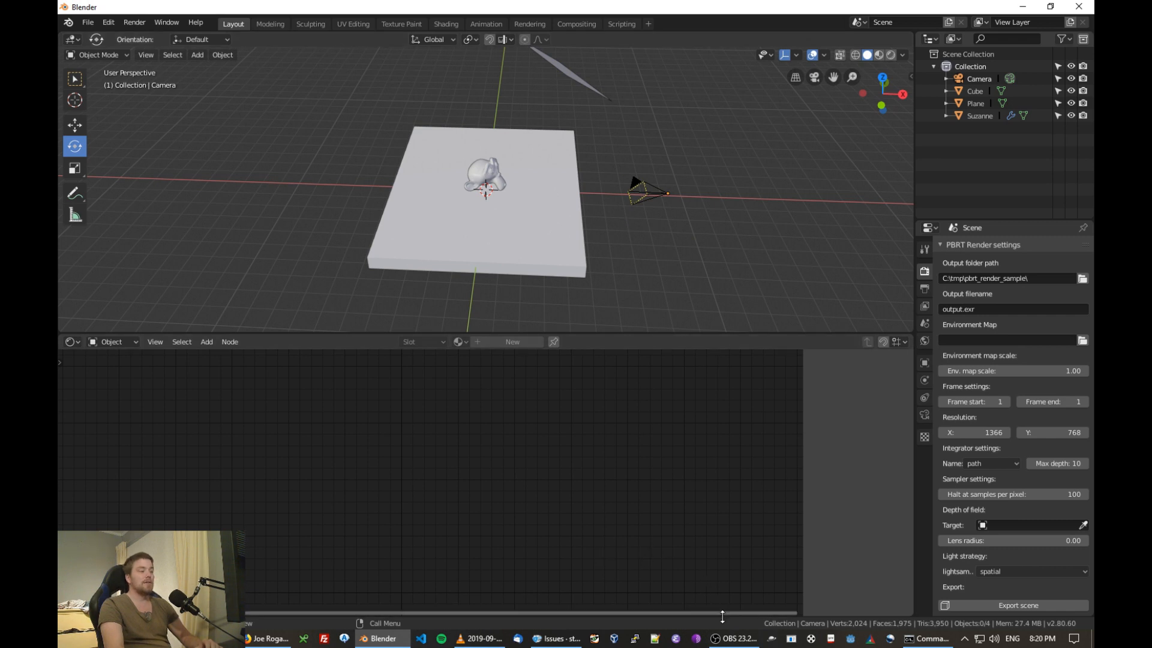
pyautogui.moveTo(730, 639)
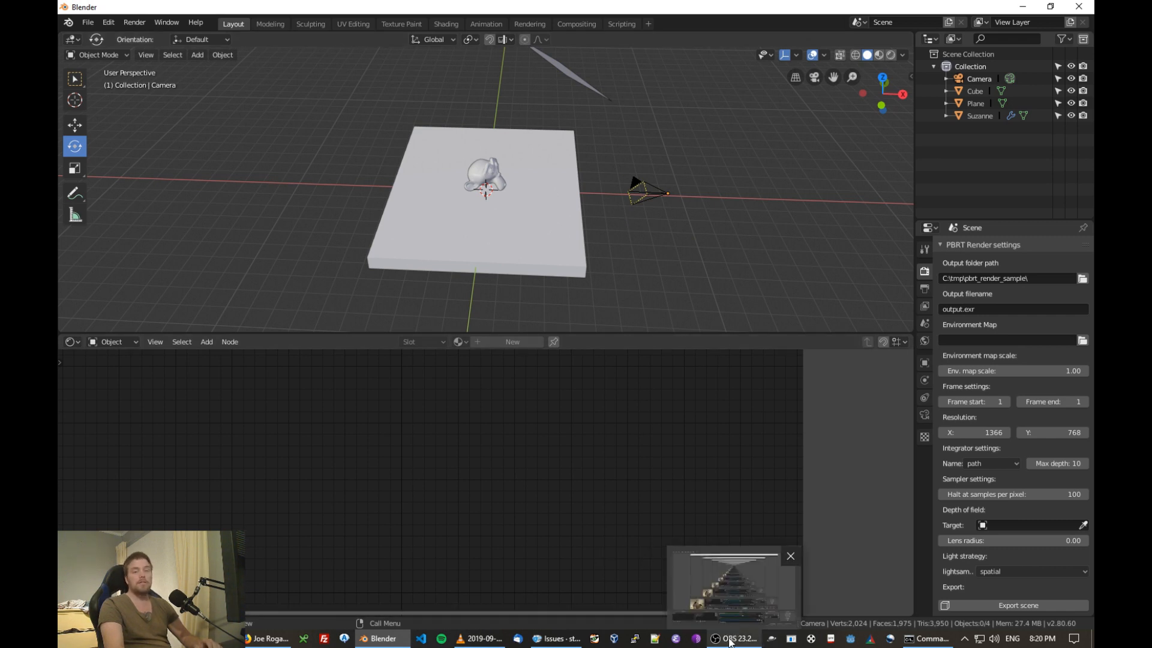